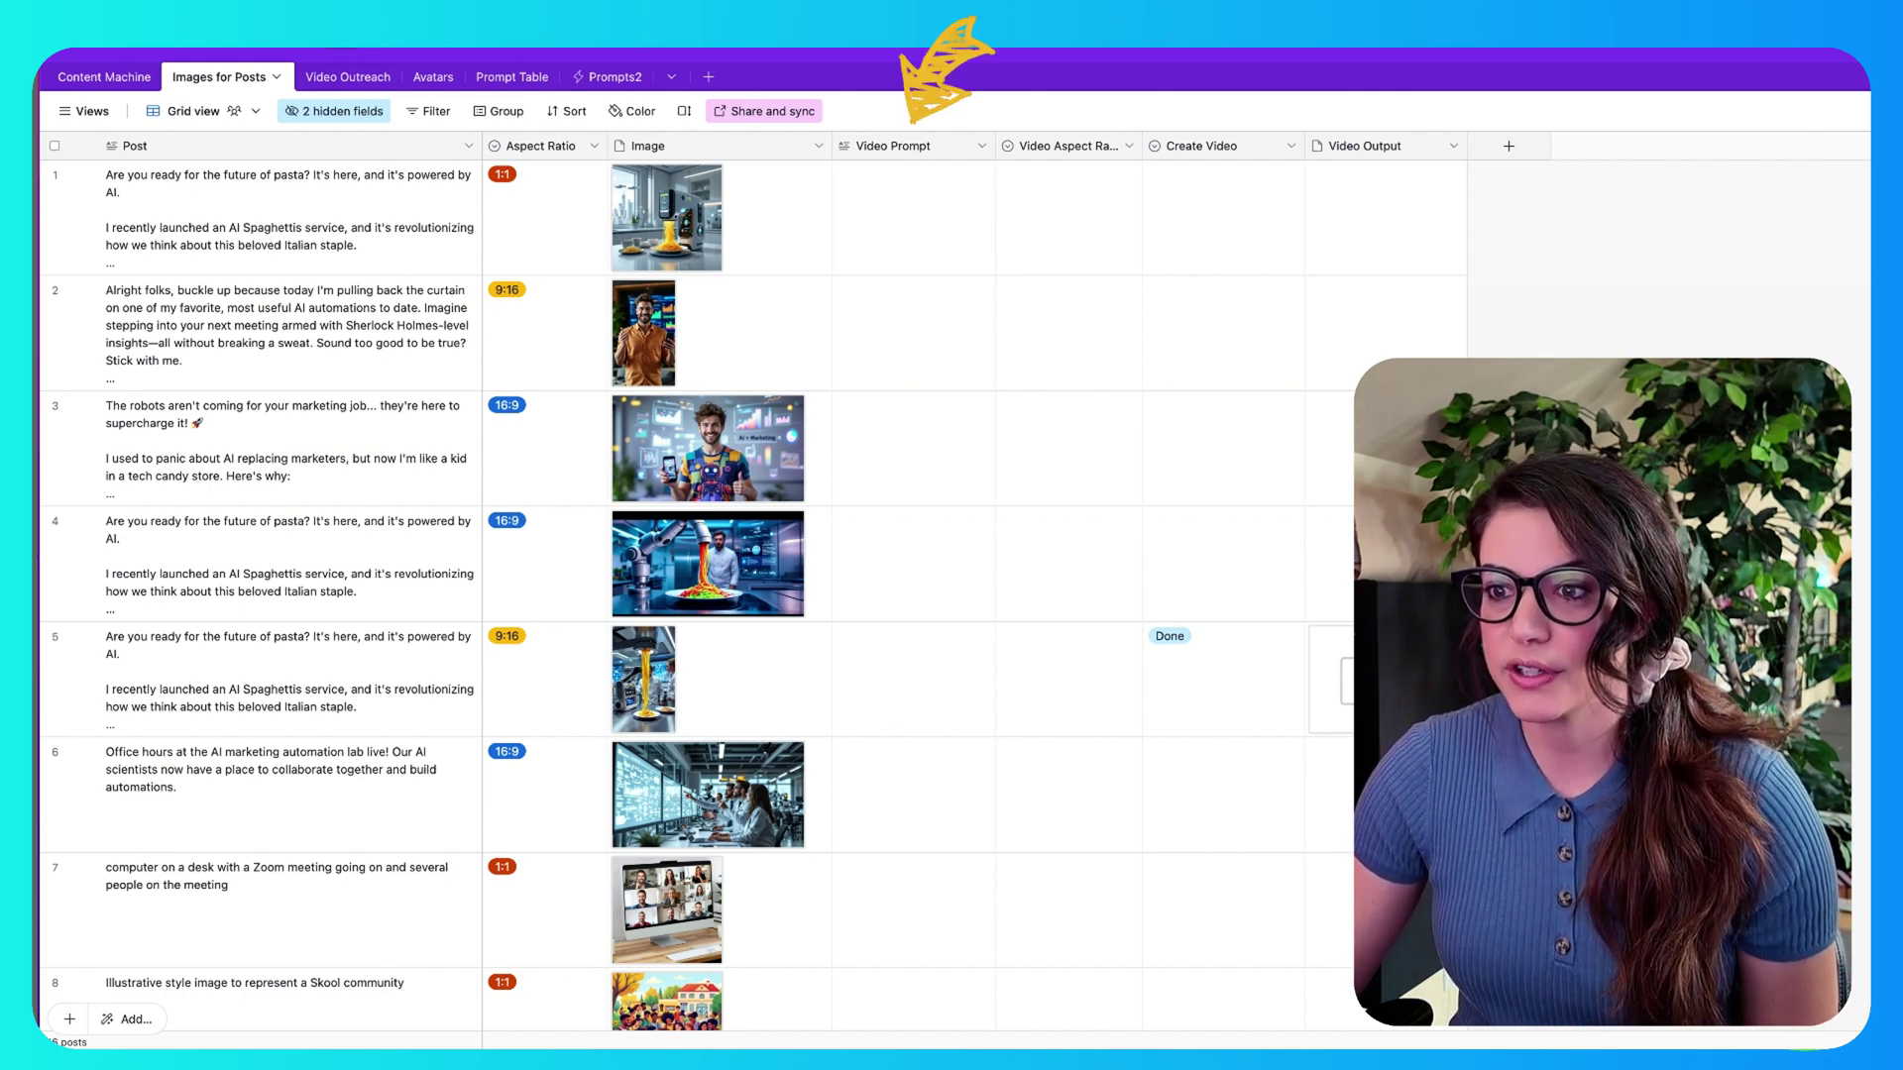
Review the field settings of Video Prompt and Video Aspect Ratio in the Images for Posts table and save them
click(984, 146)
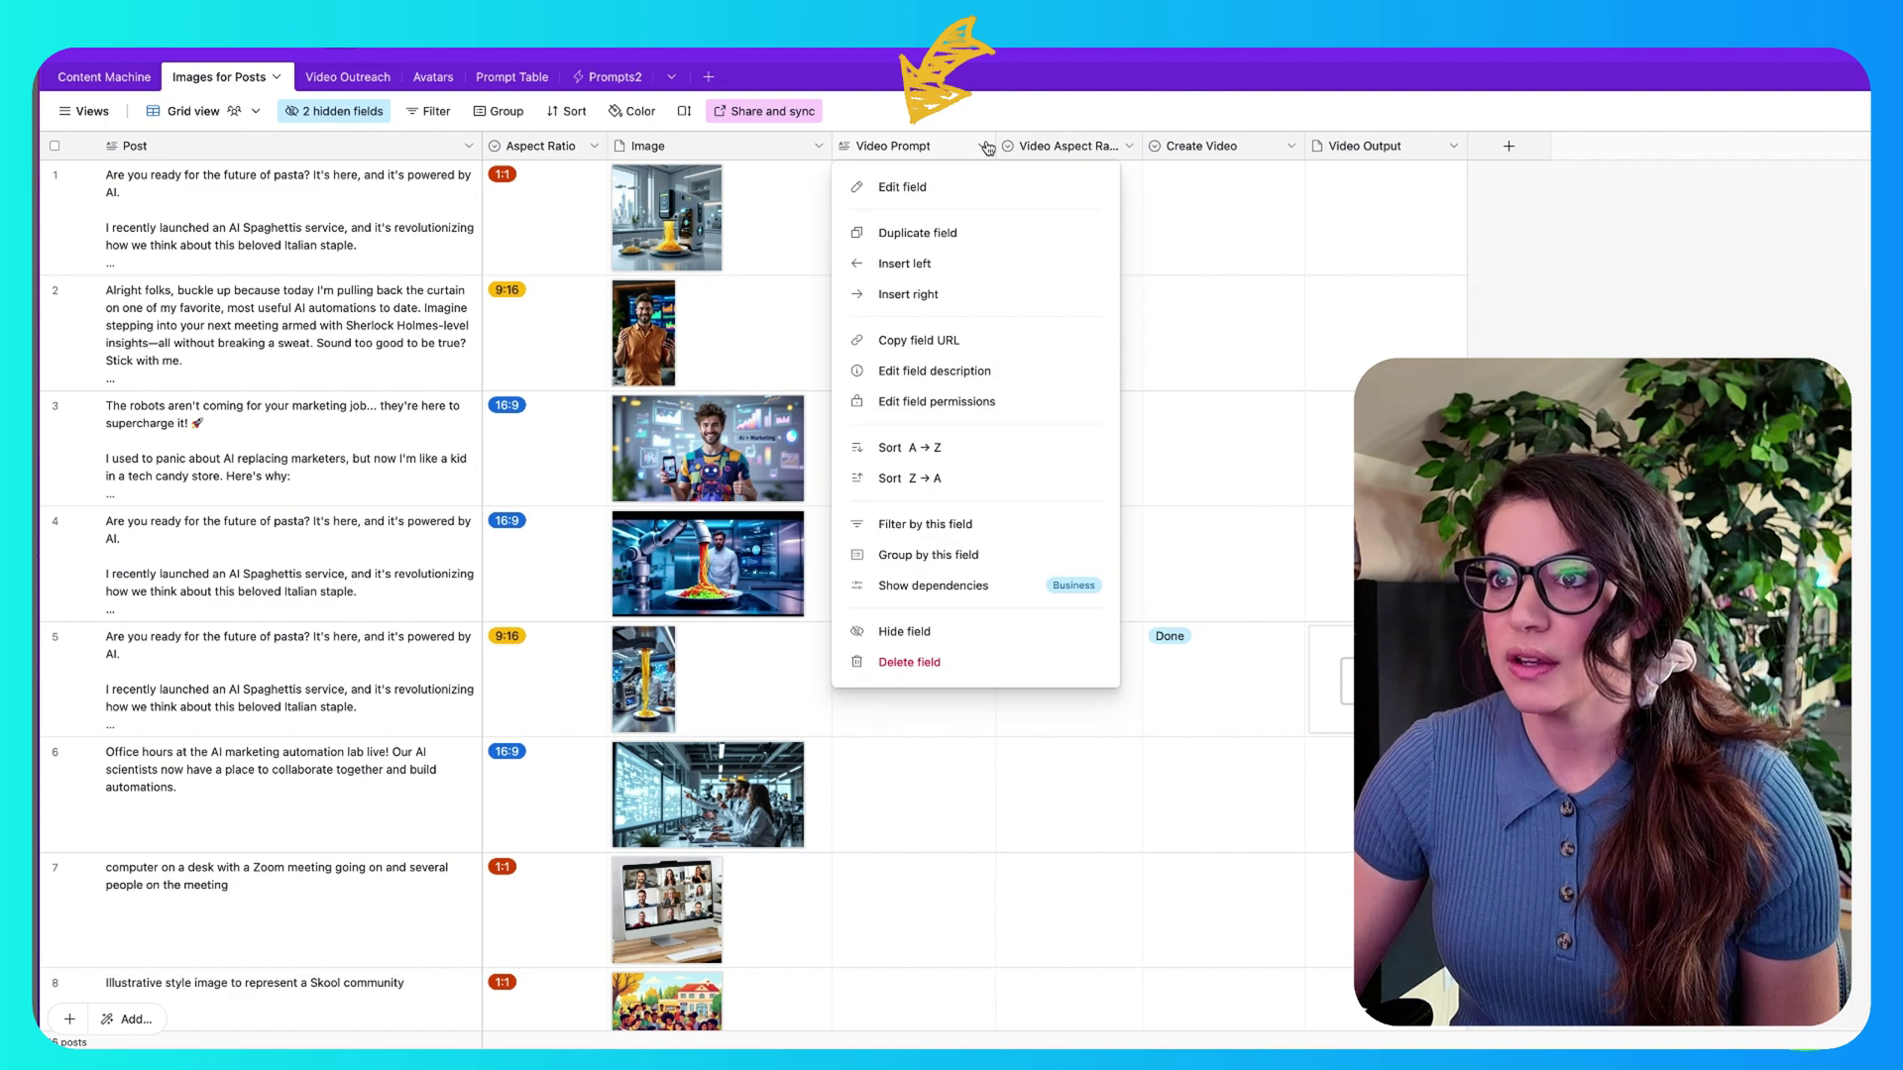
click(924, 189)
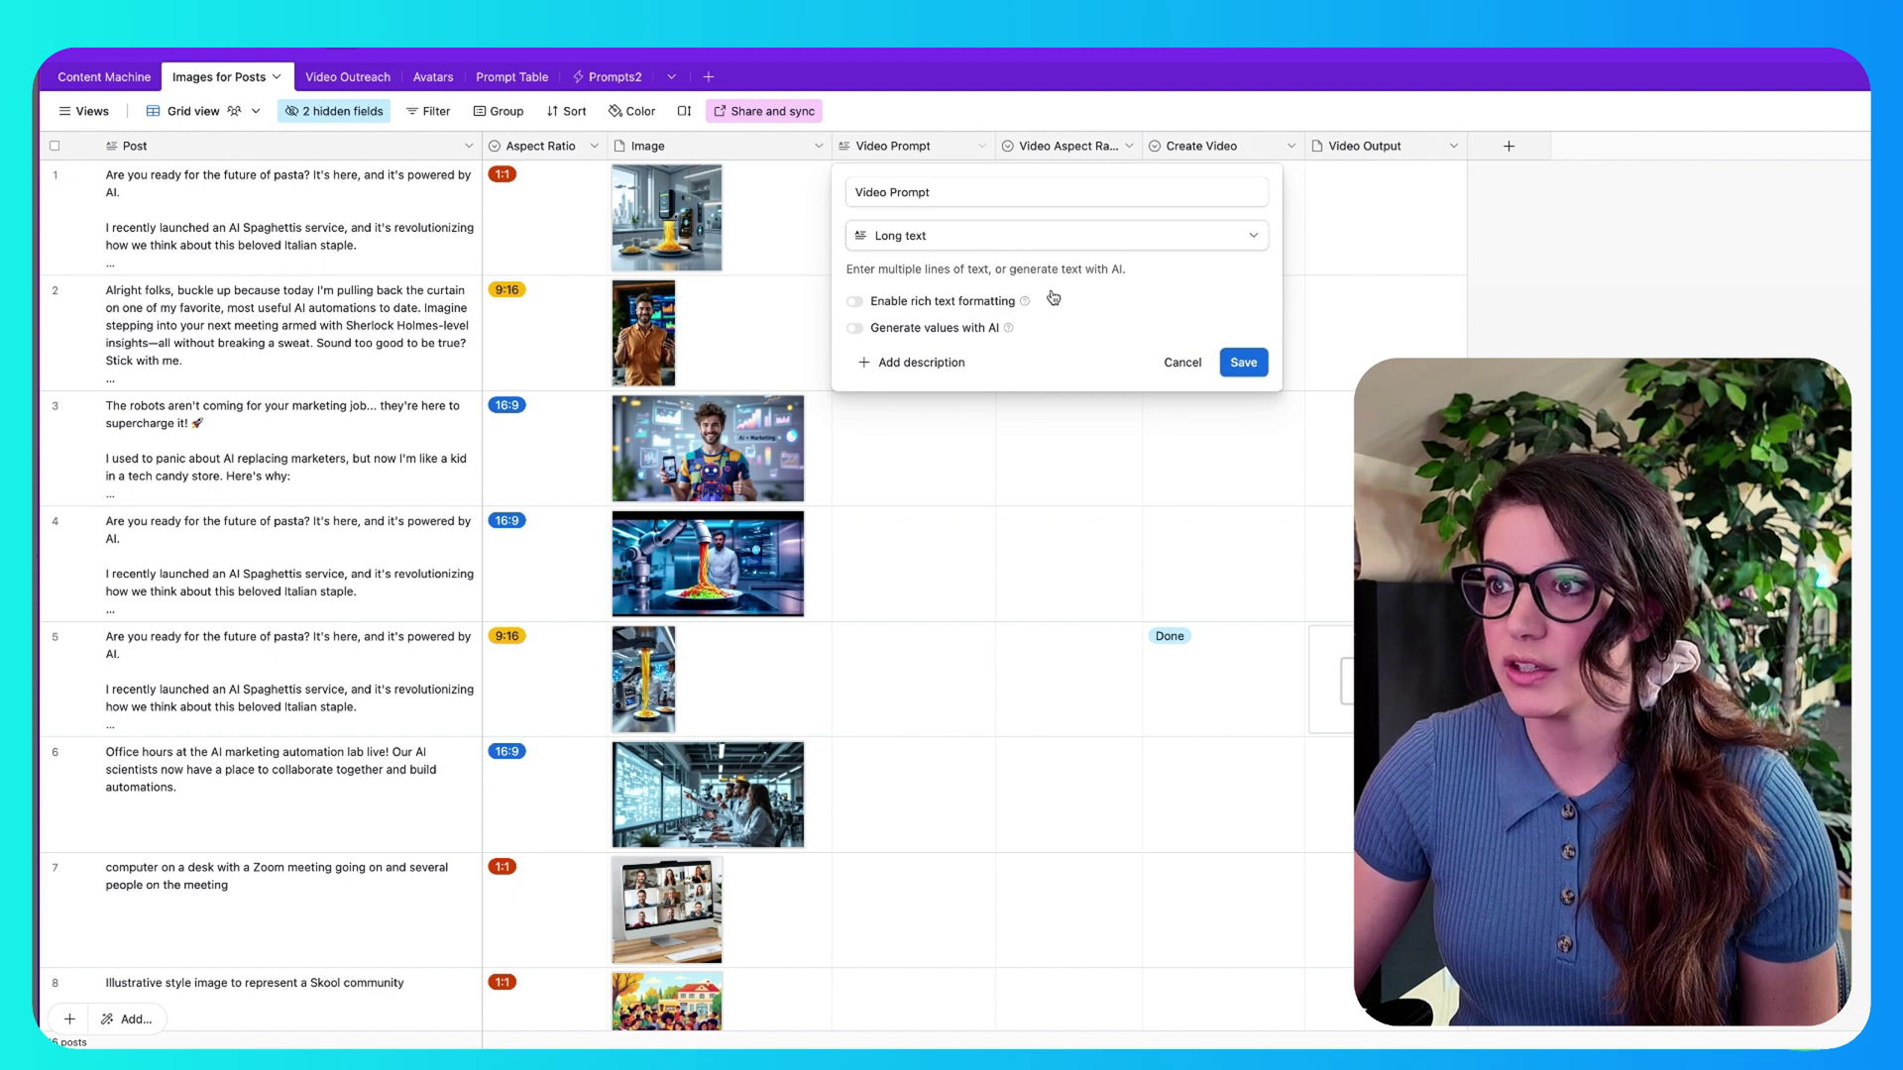
click(1251, 365)
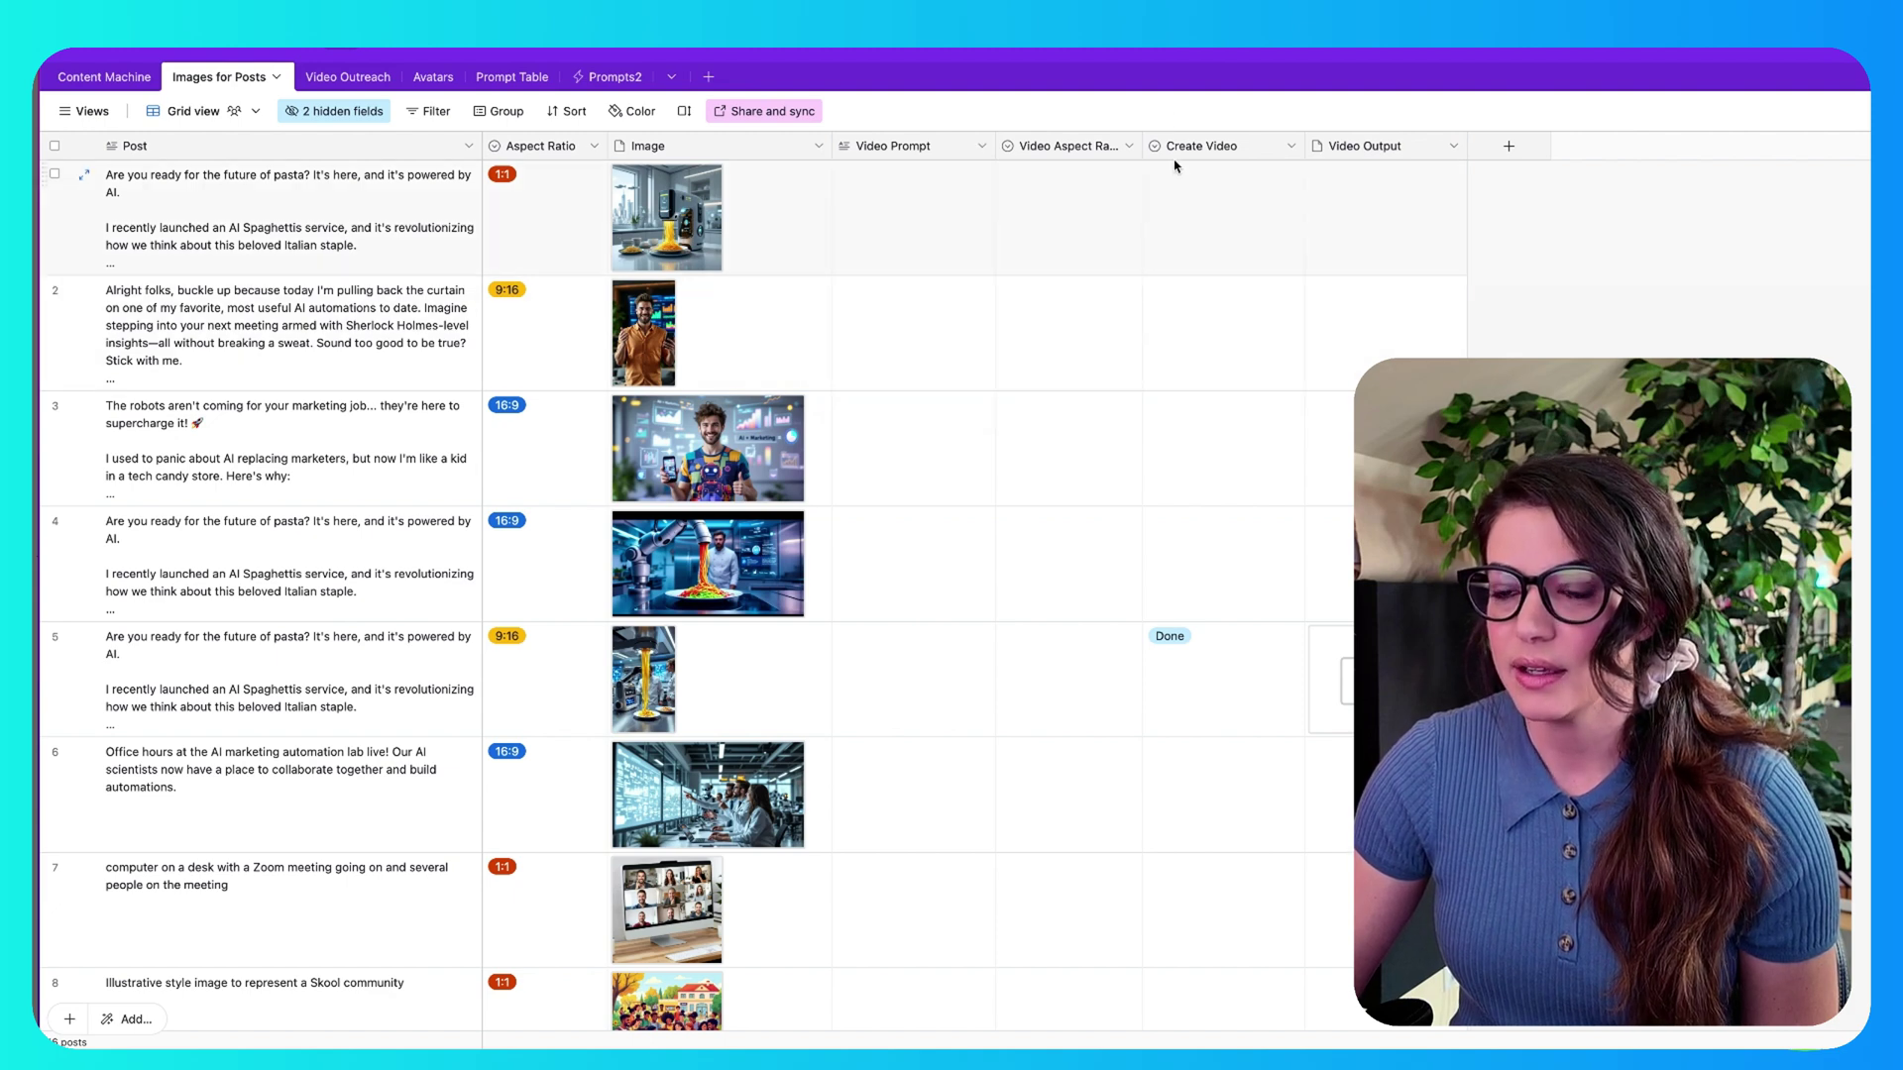
click(1130, 147)
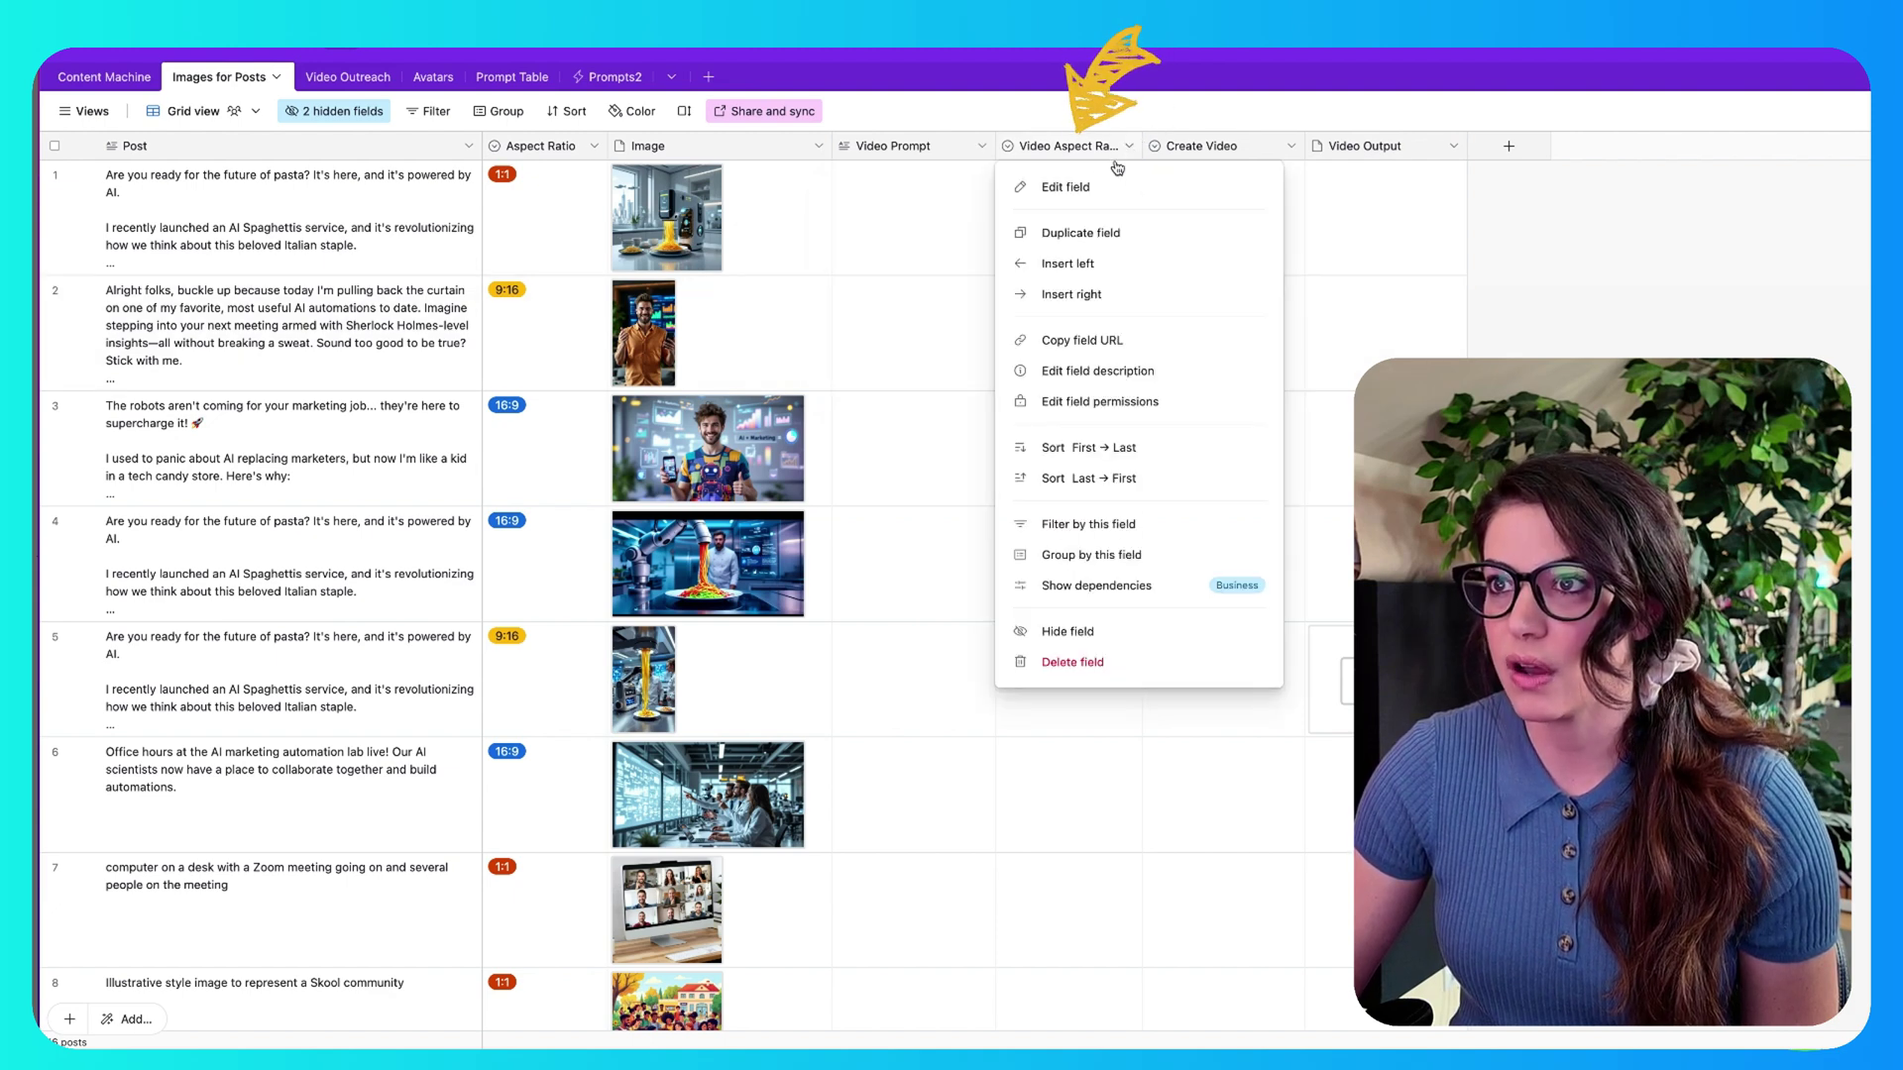
click(1072, 188)
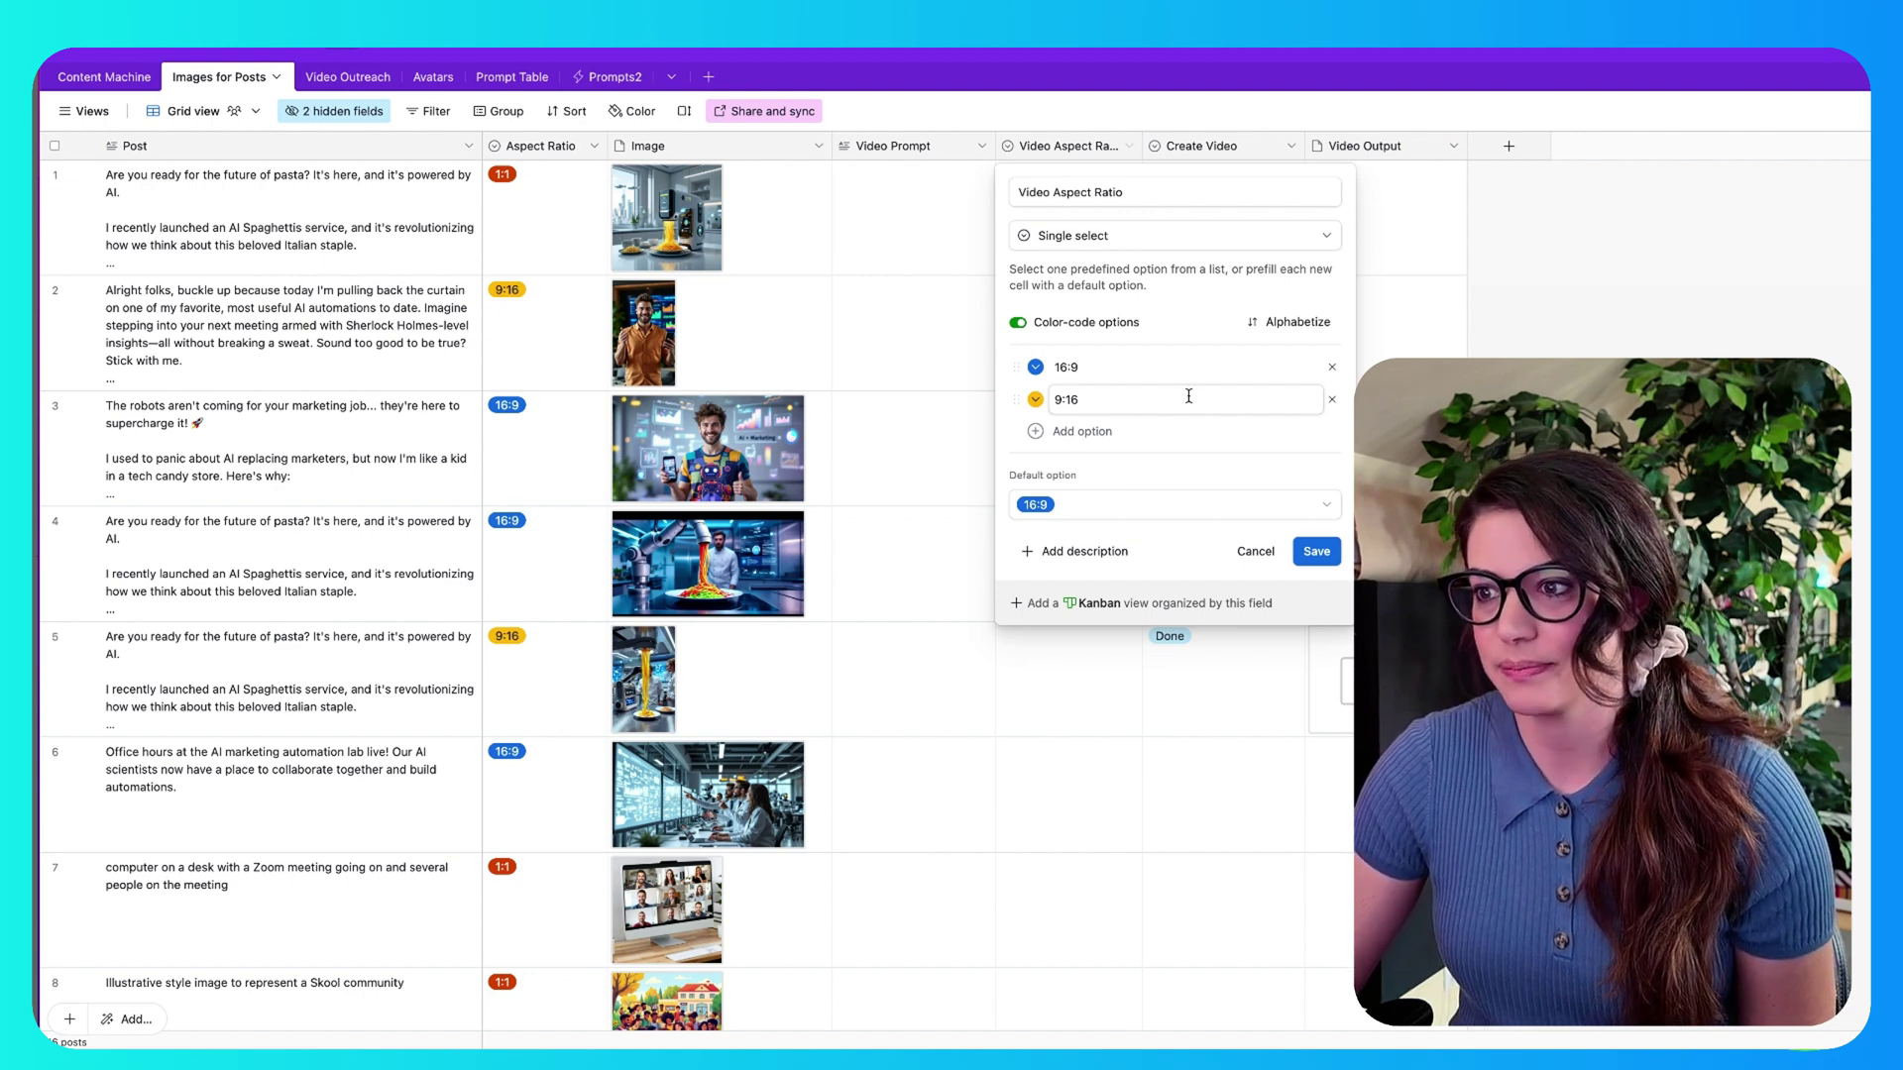
click(1317, 551)
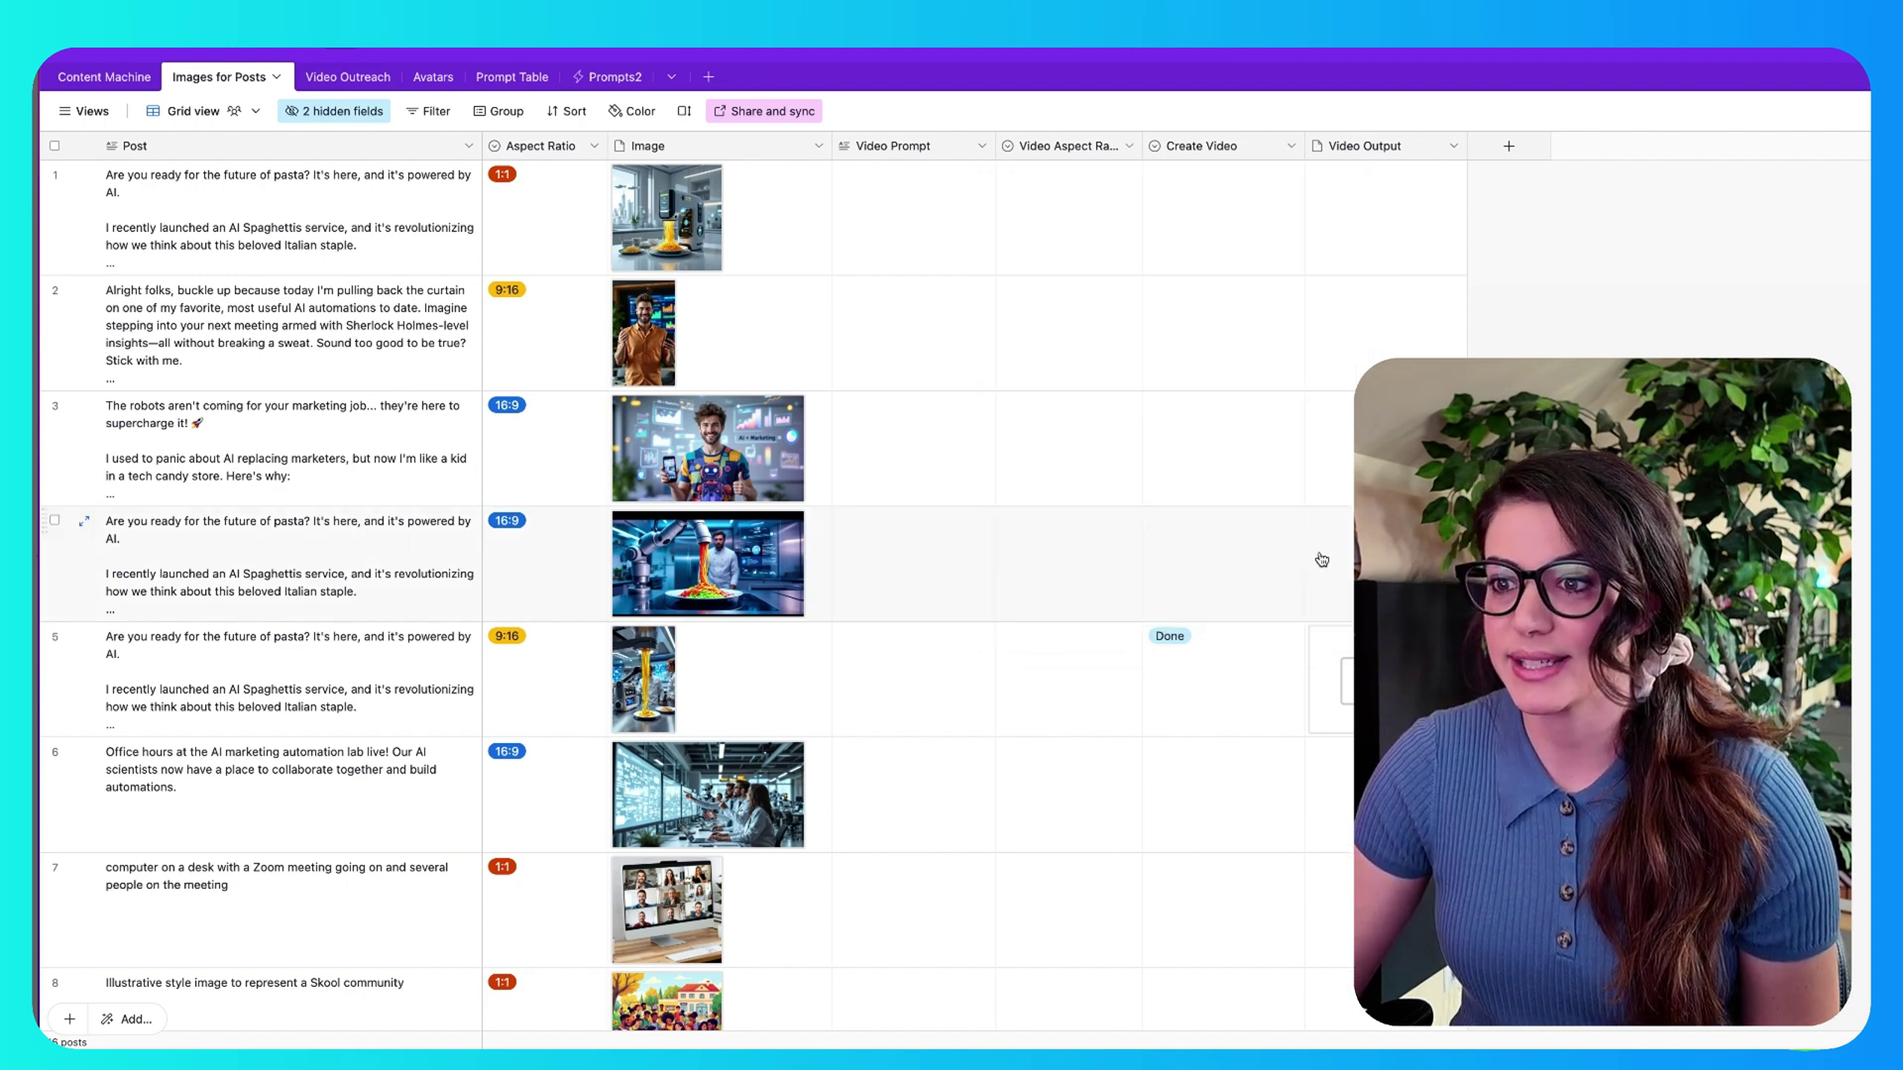
Review the field settings of Create Video and Video Output, including the field type list, and select row 5's Video Output cell
click(1291, 147)
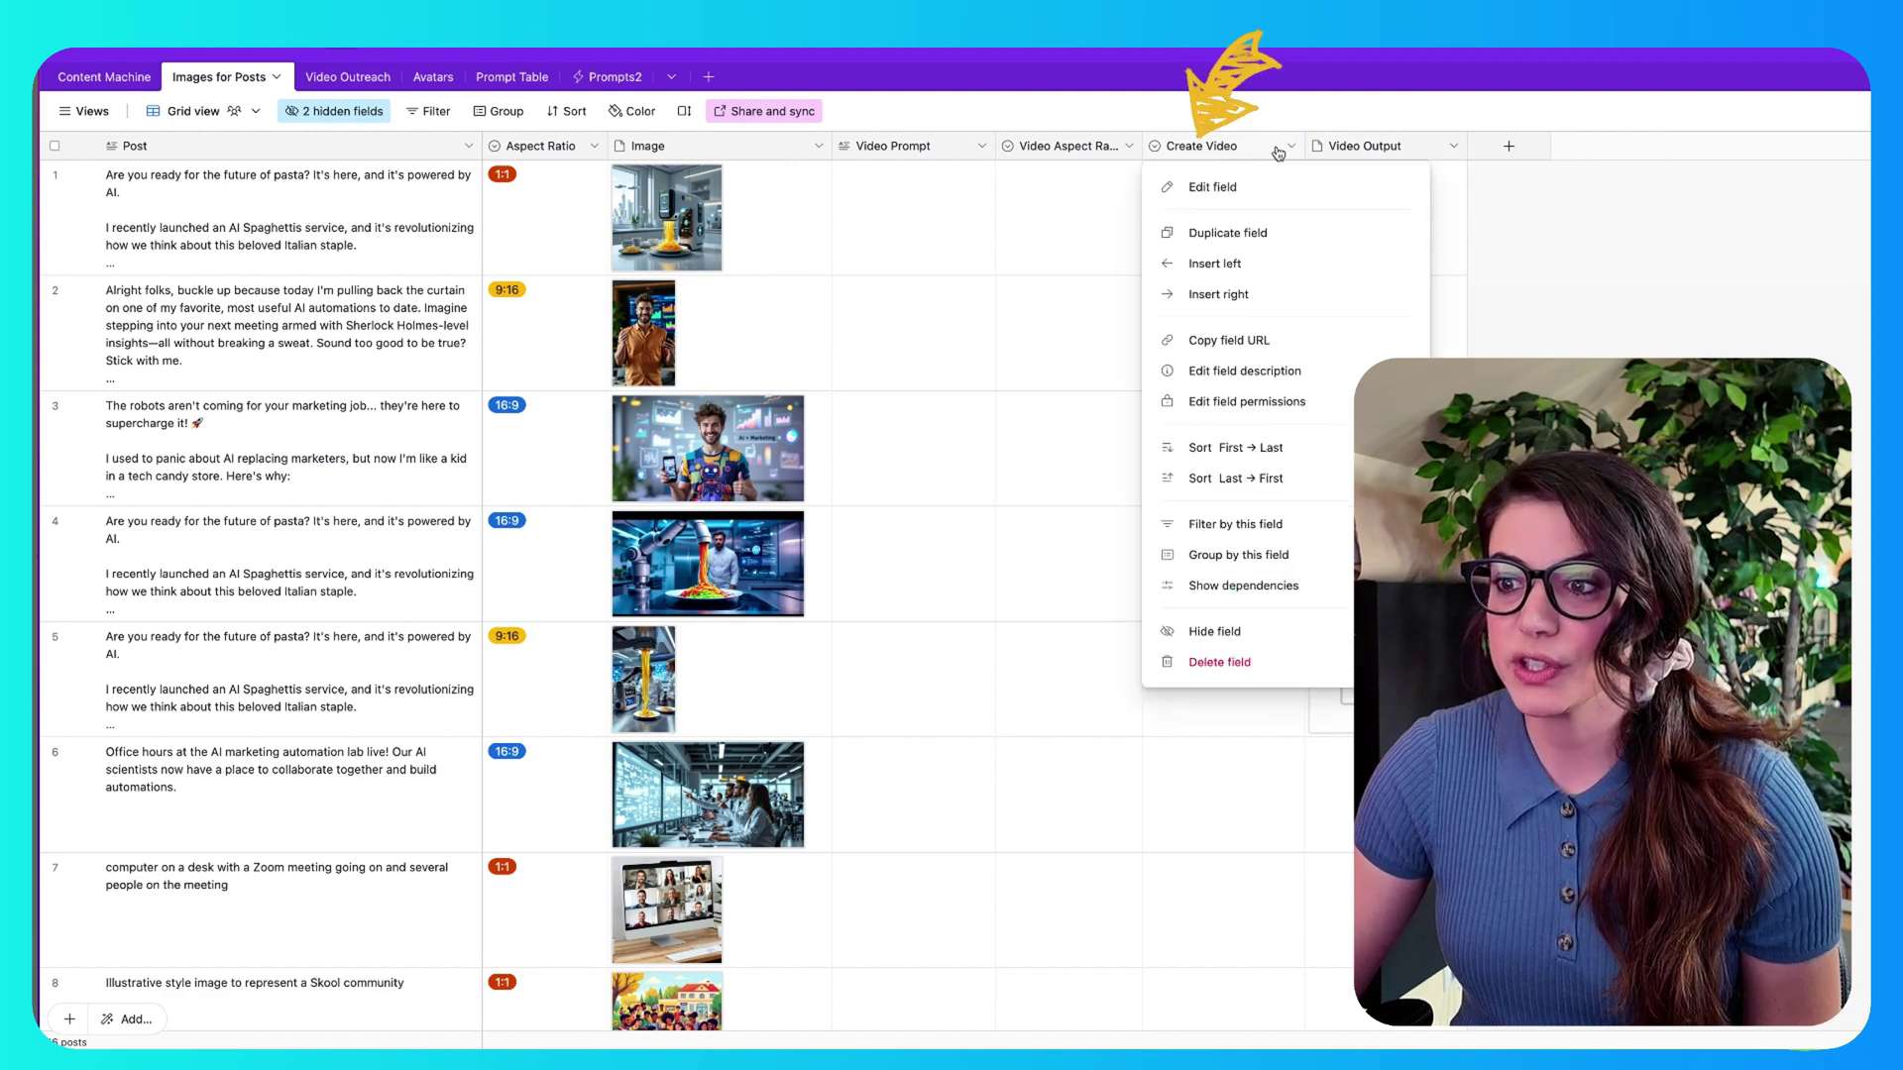
click(1213, 188)
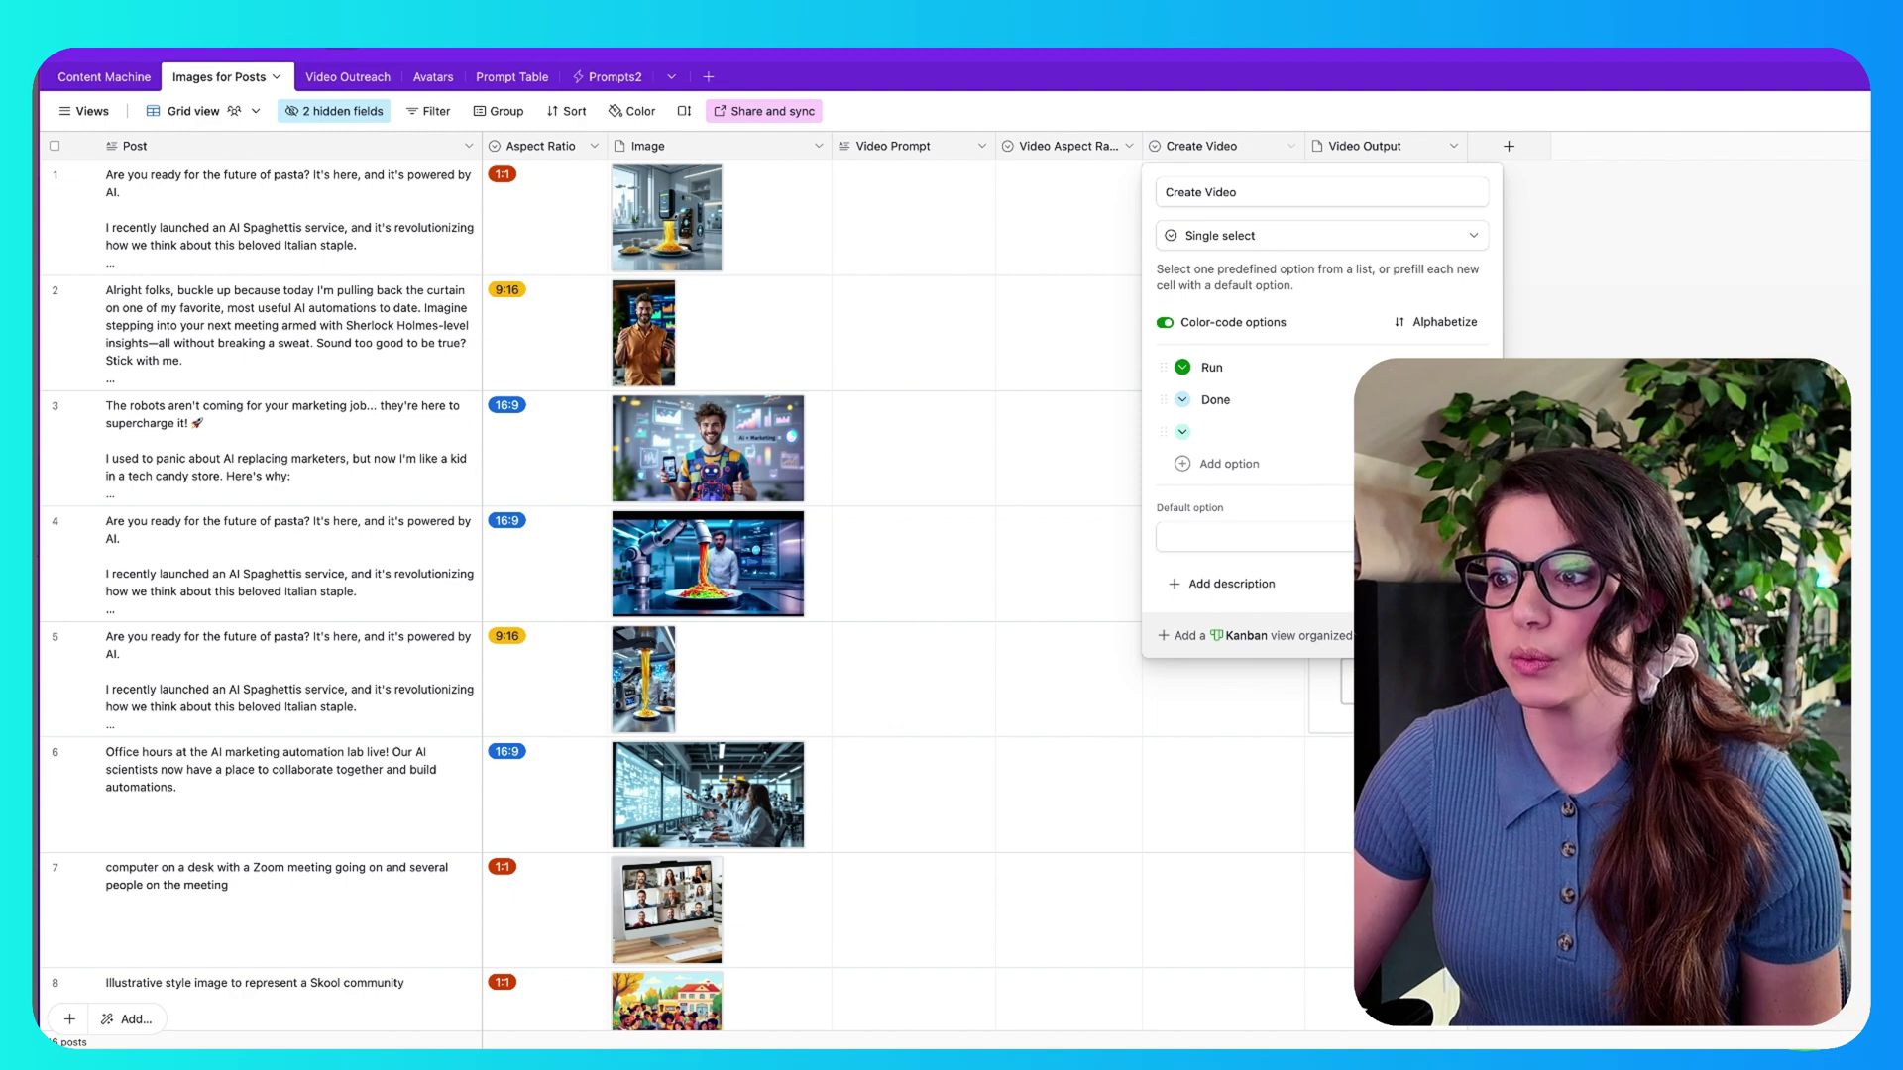
click(1457, 584)
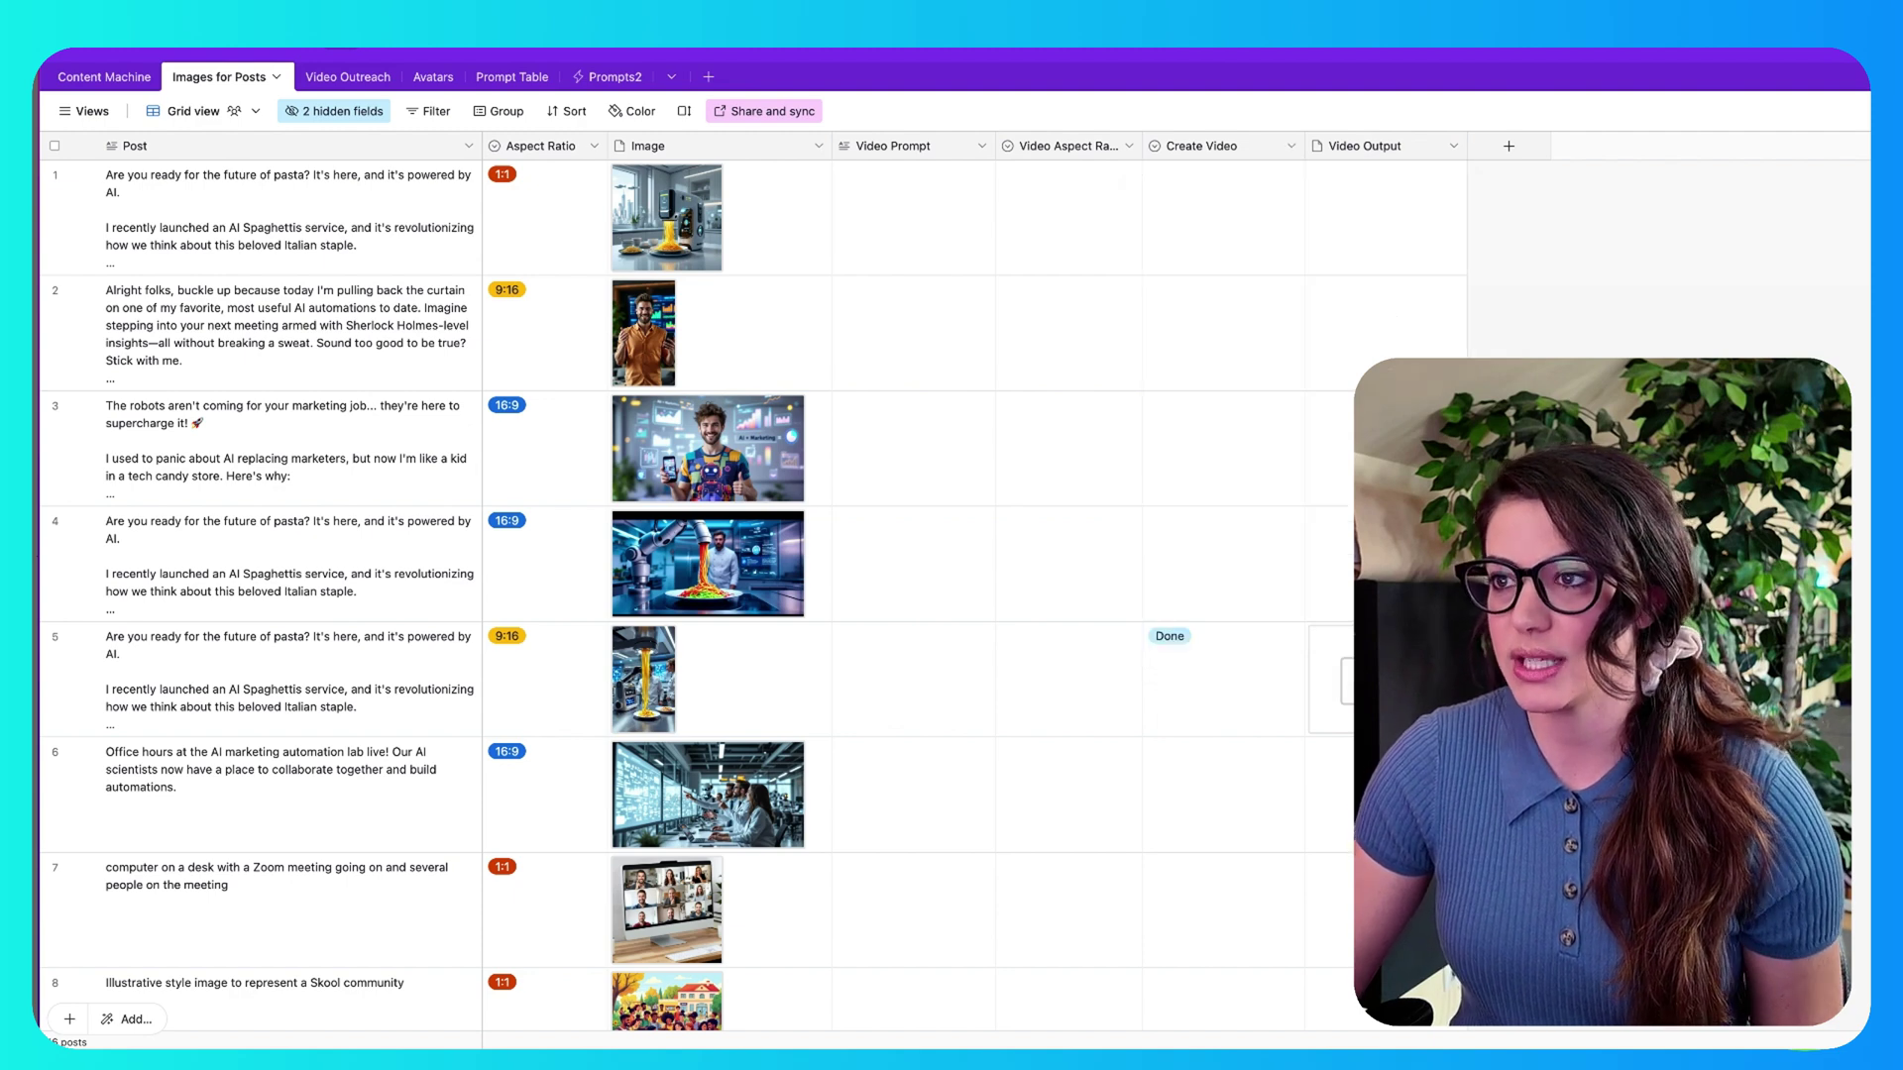
click(1452, 147)
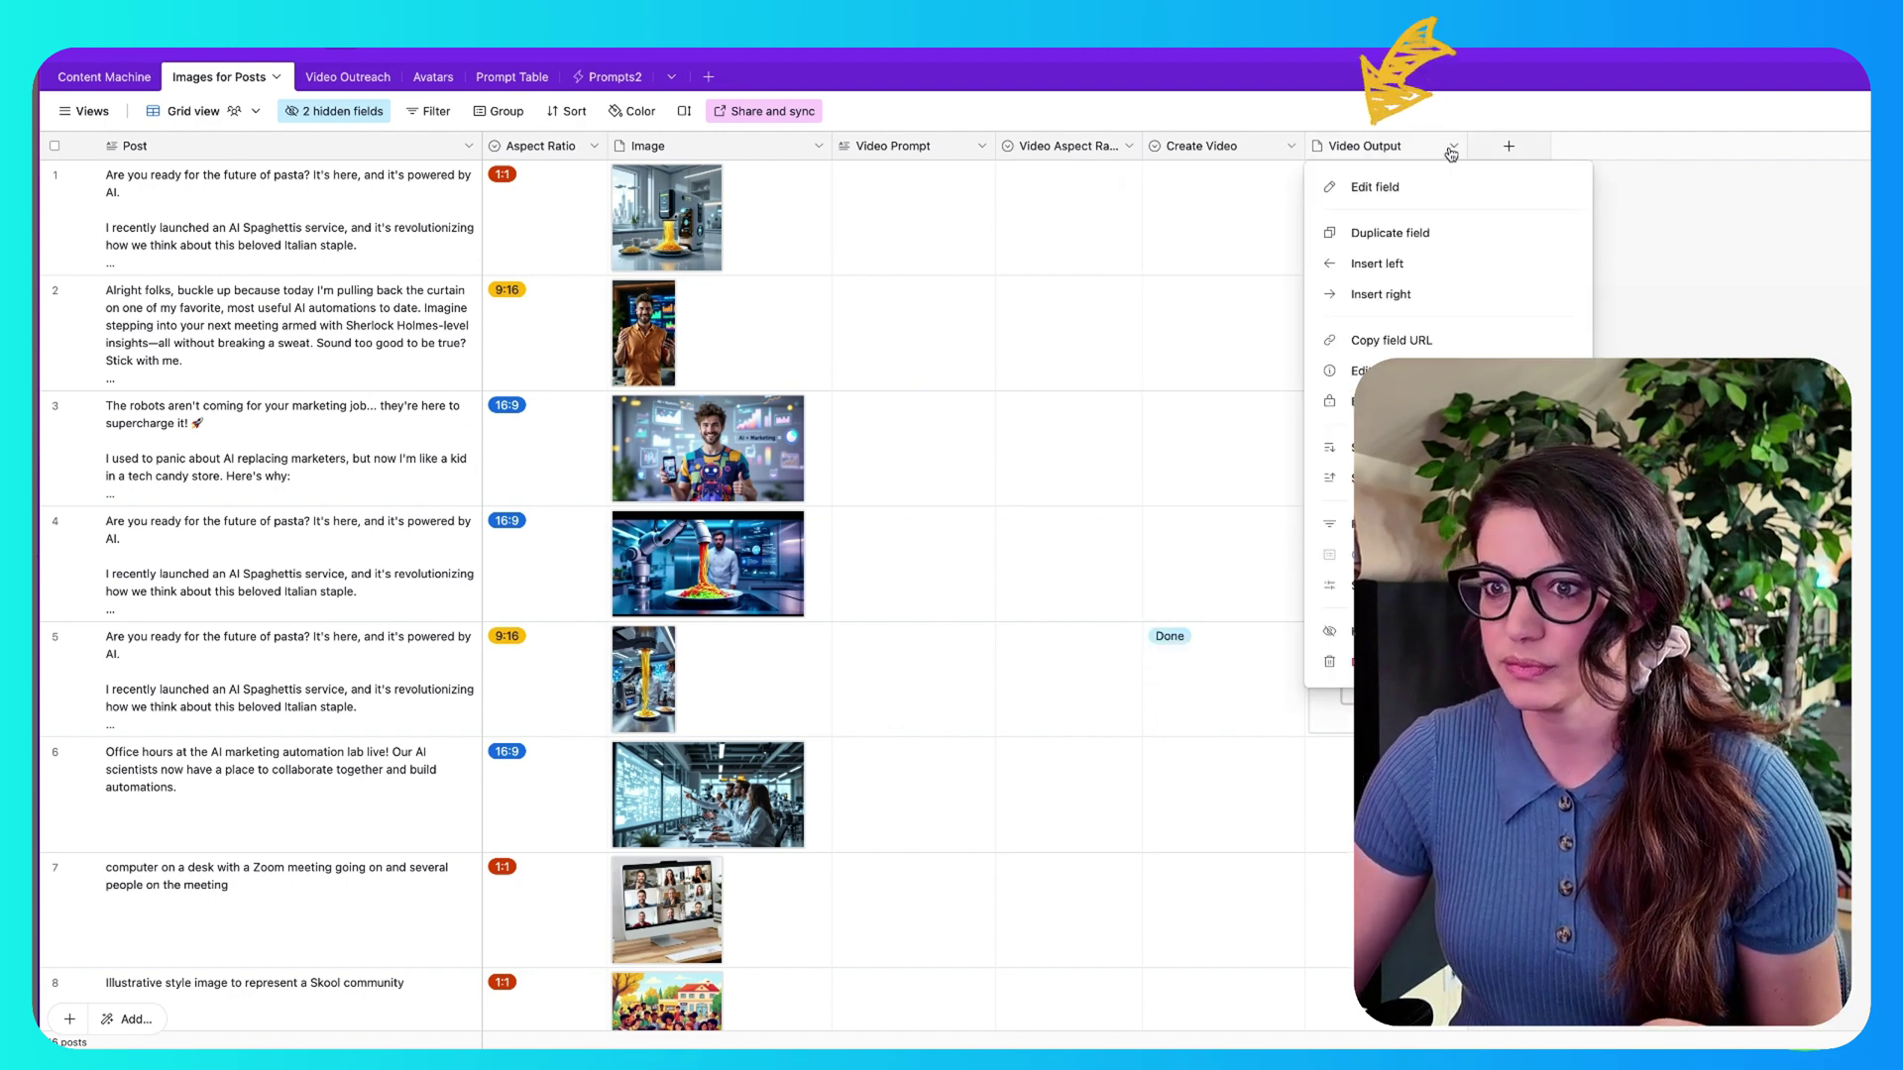
click(1382, 188)
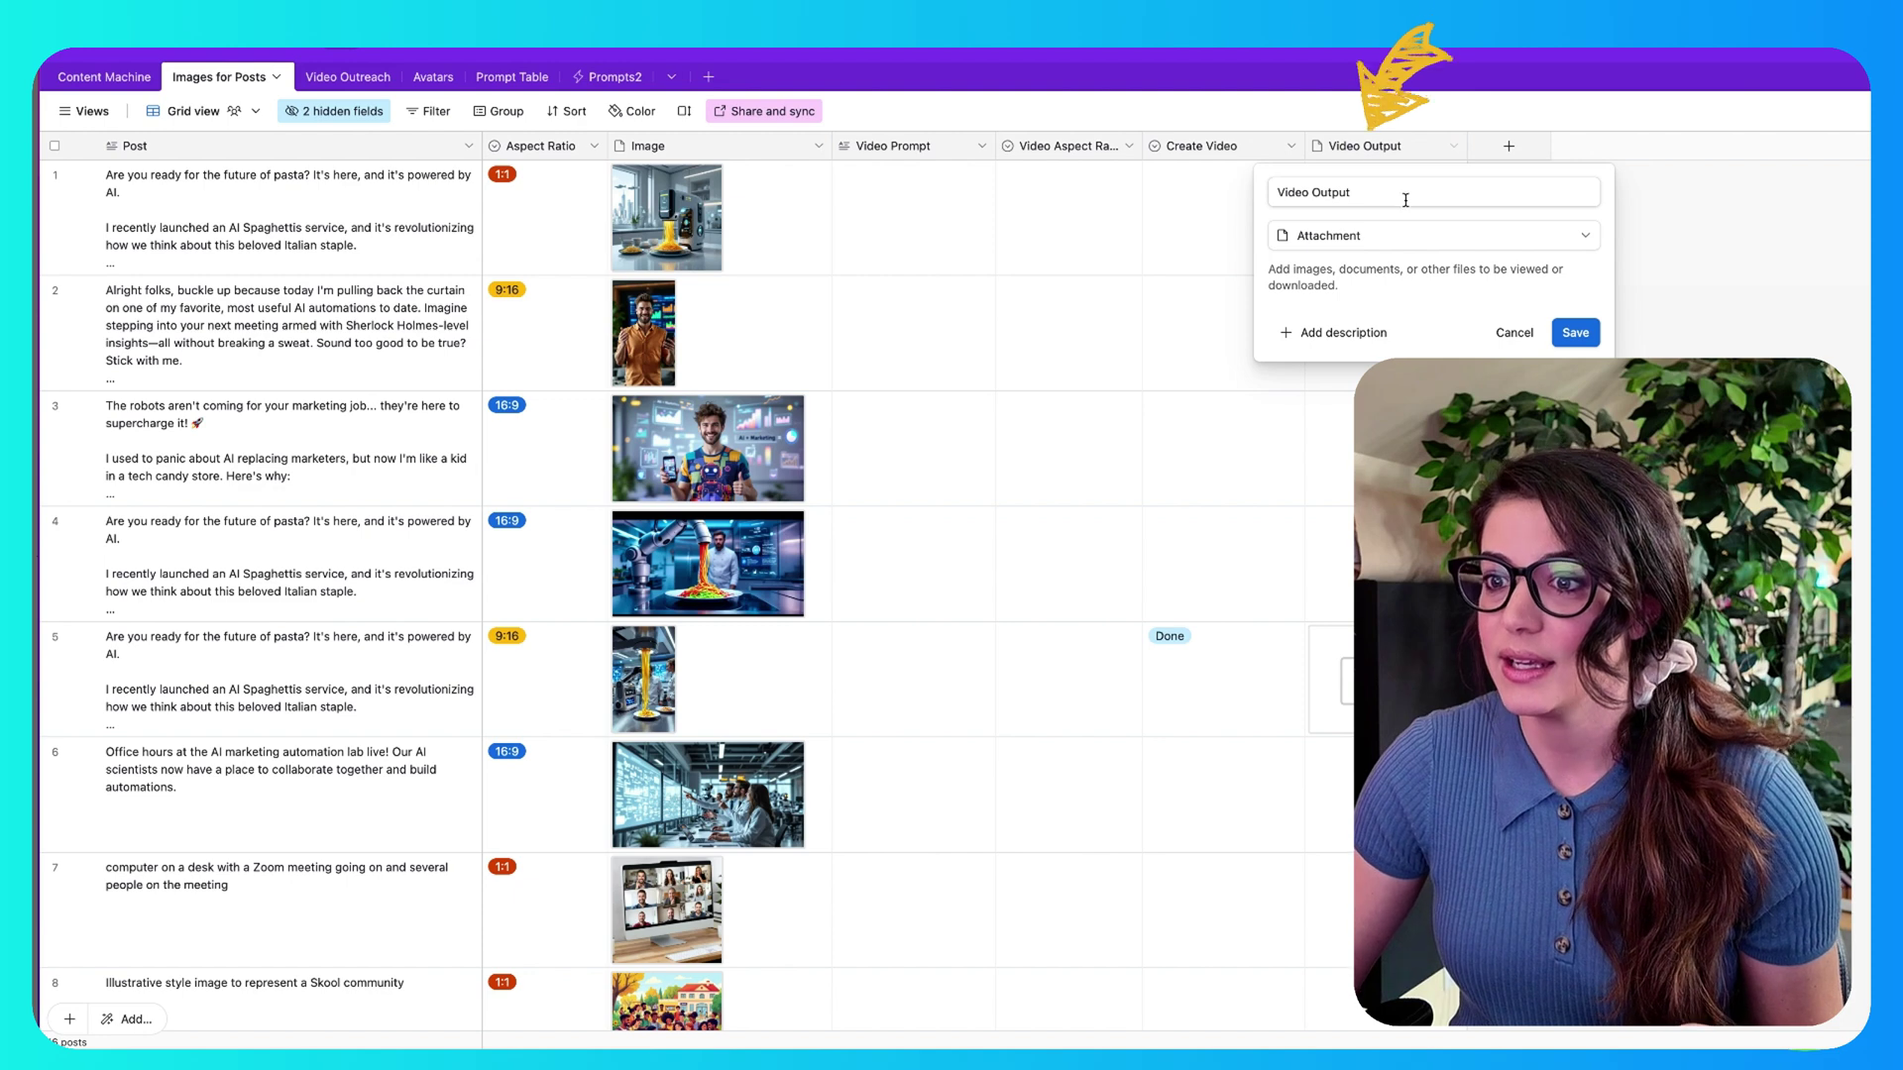
click(1436, 238)
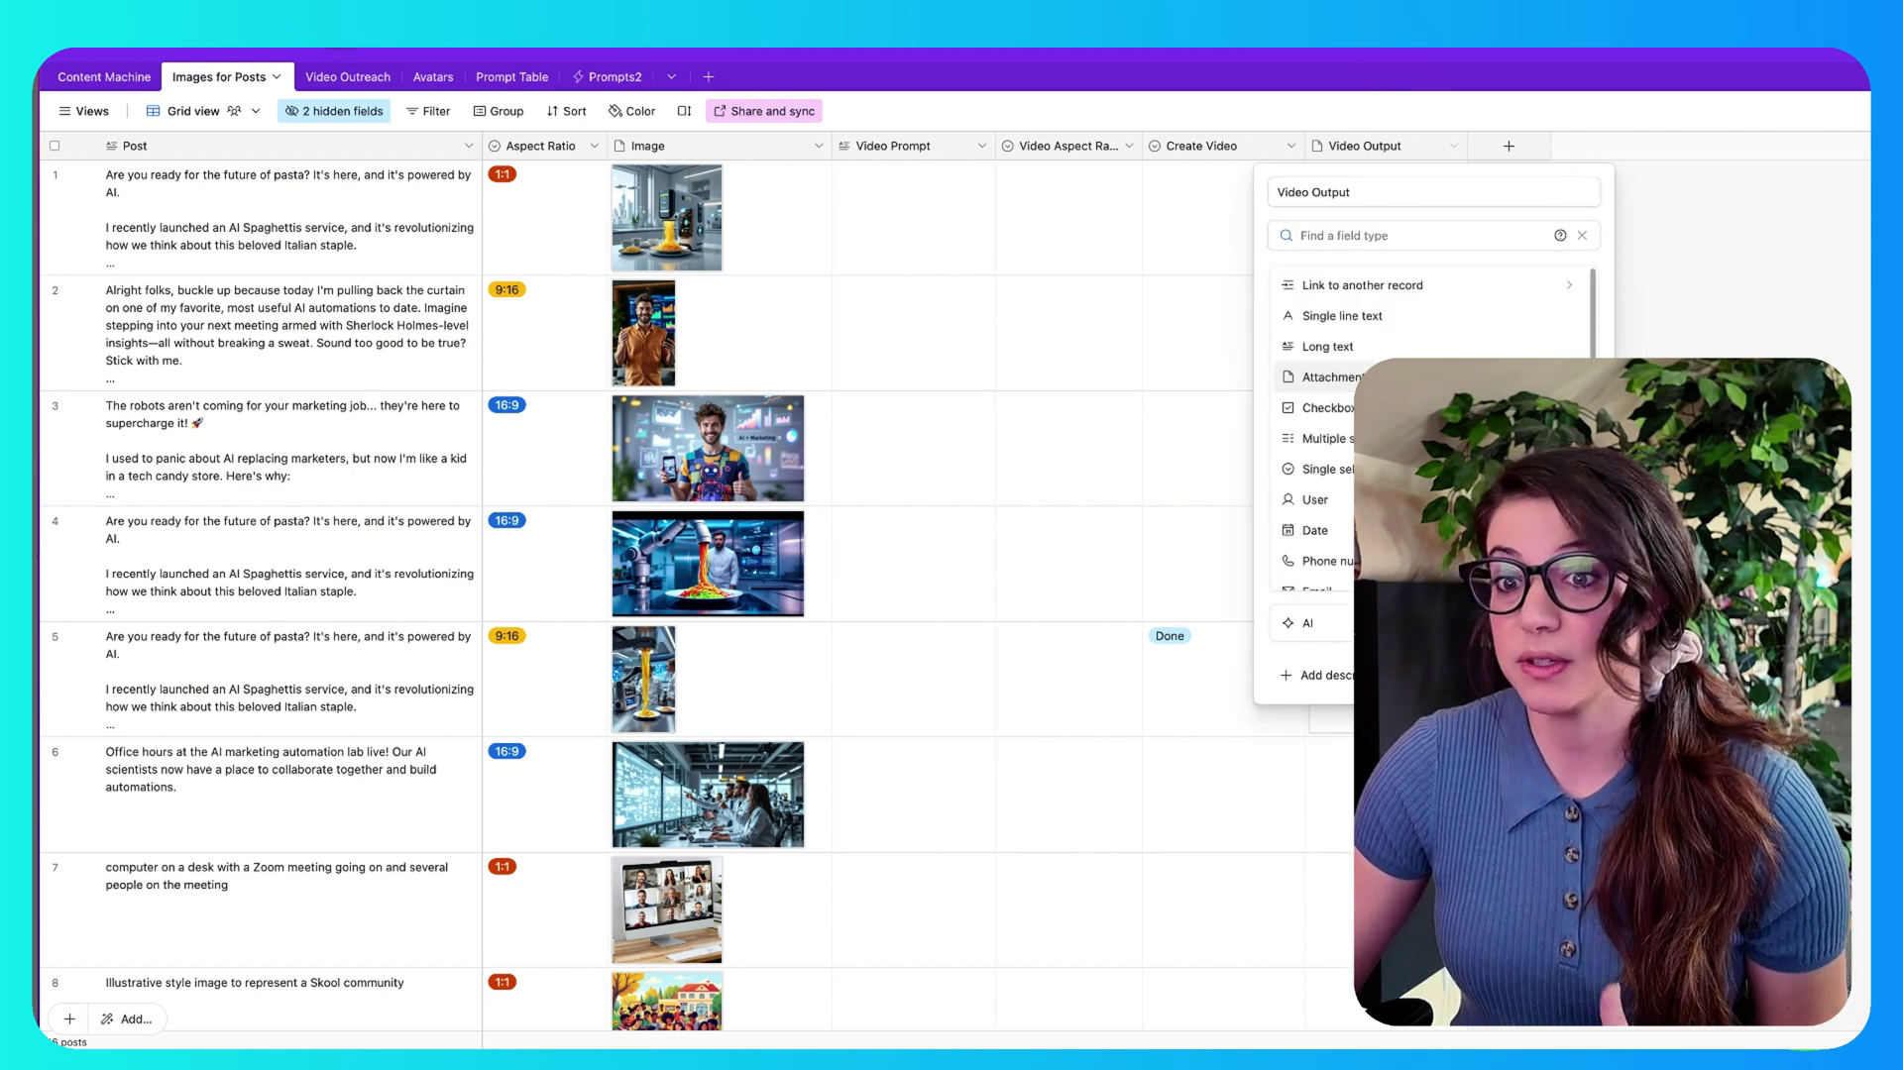
key(Escape)
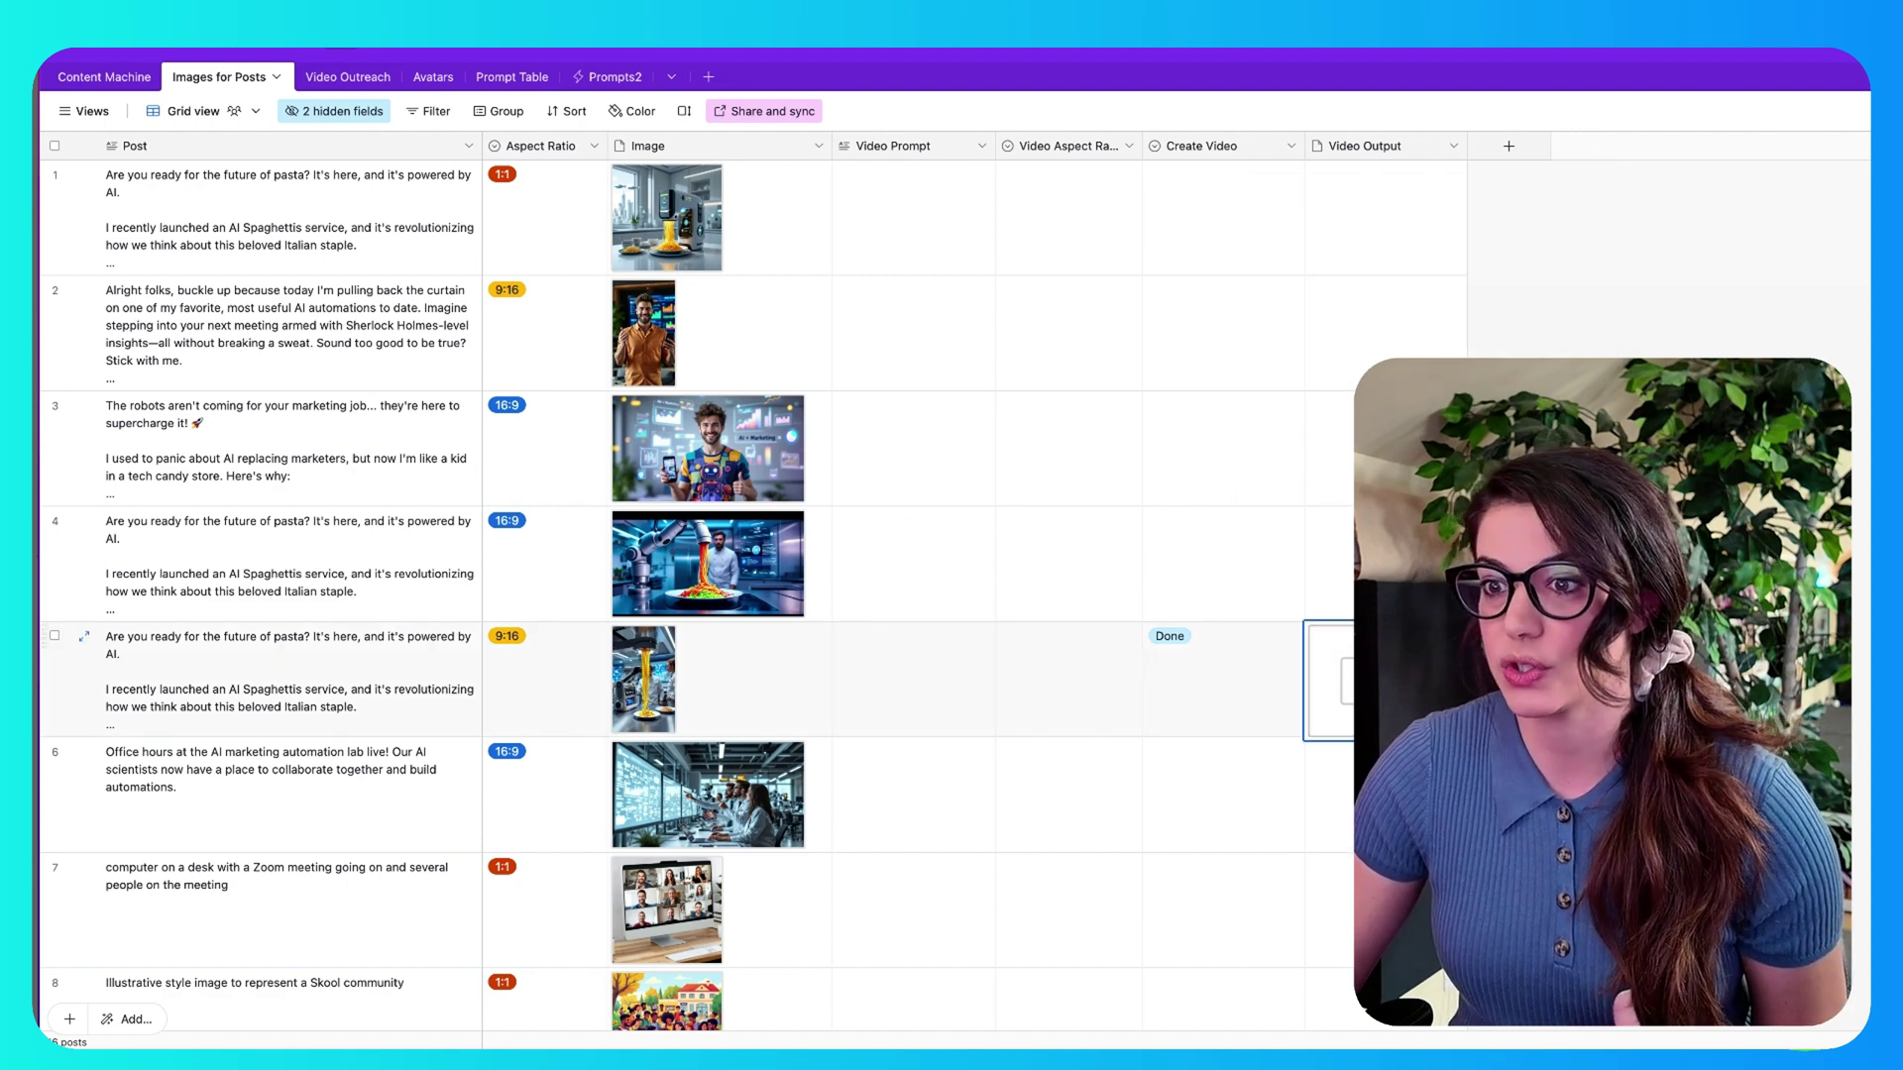
click(1328, 680)
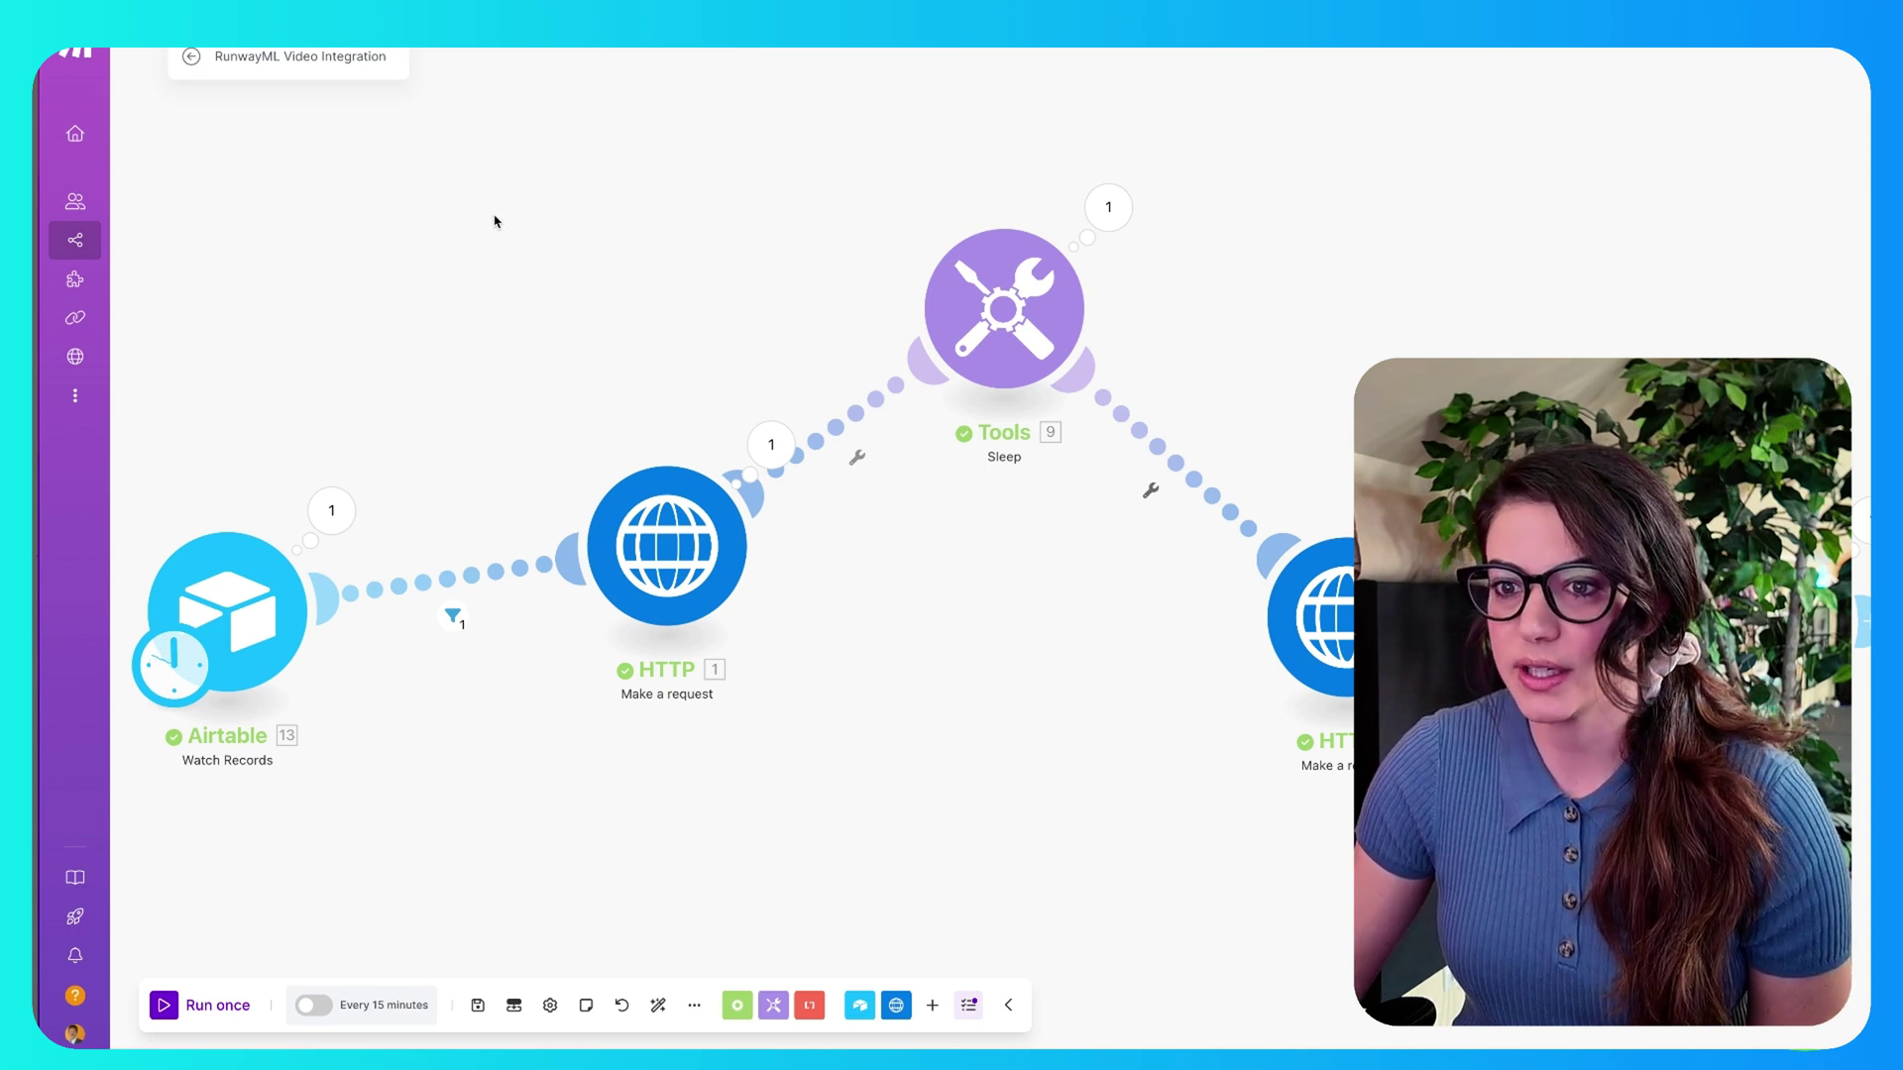
In the Make scenario, review the Airtable Watch Records trigger settings and the Create Video filter condition before the first HTTP module
click(234, 621)
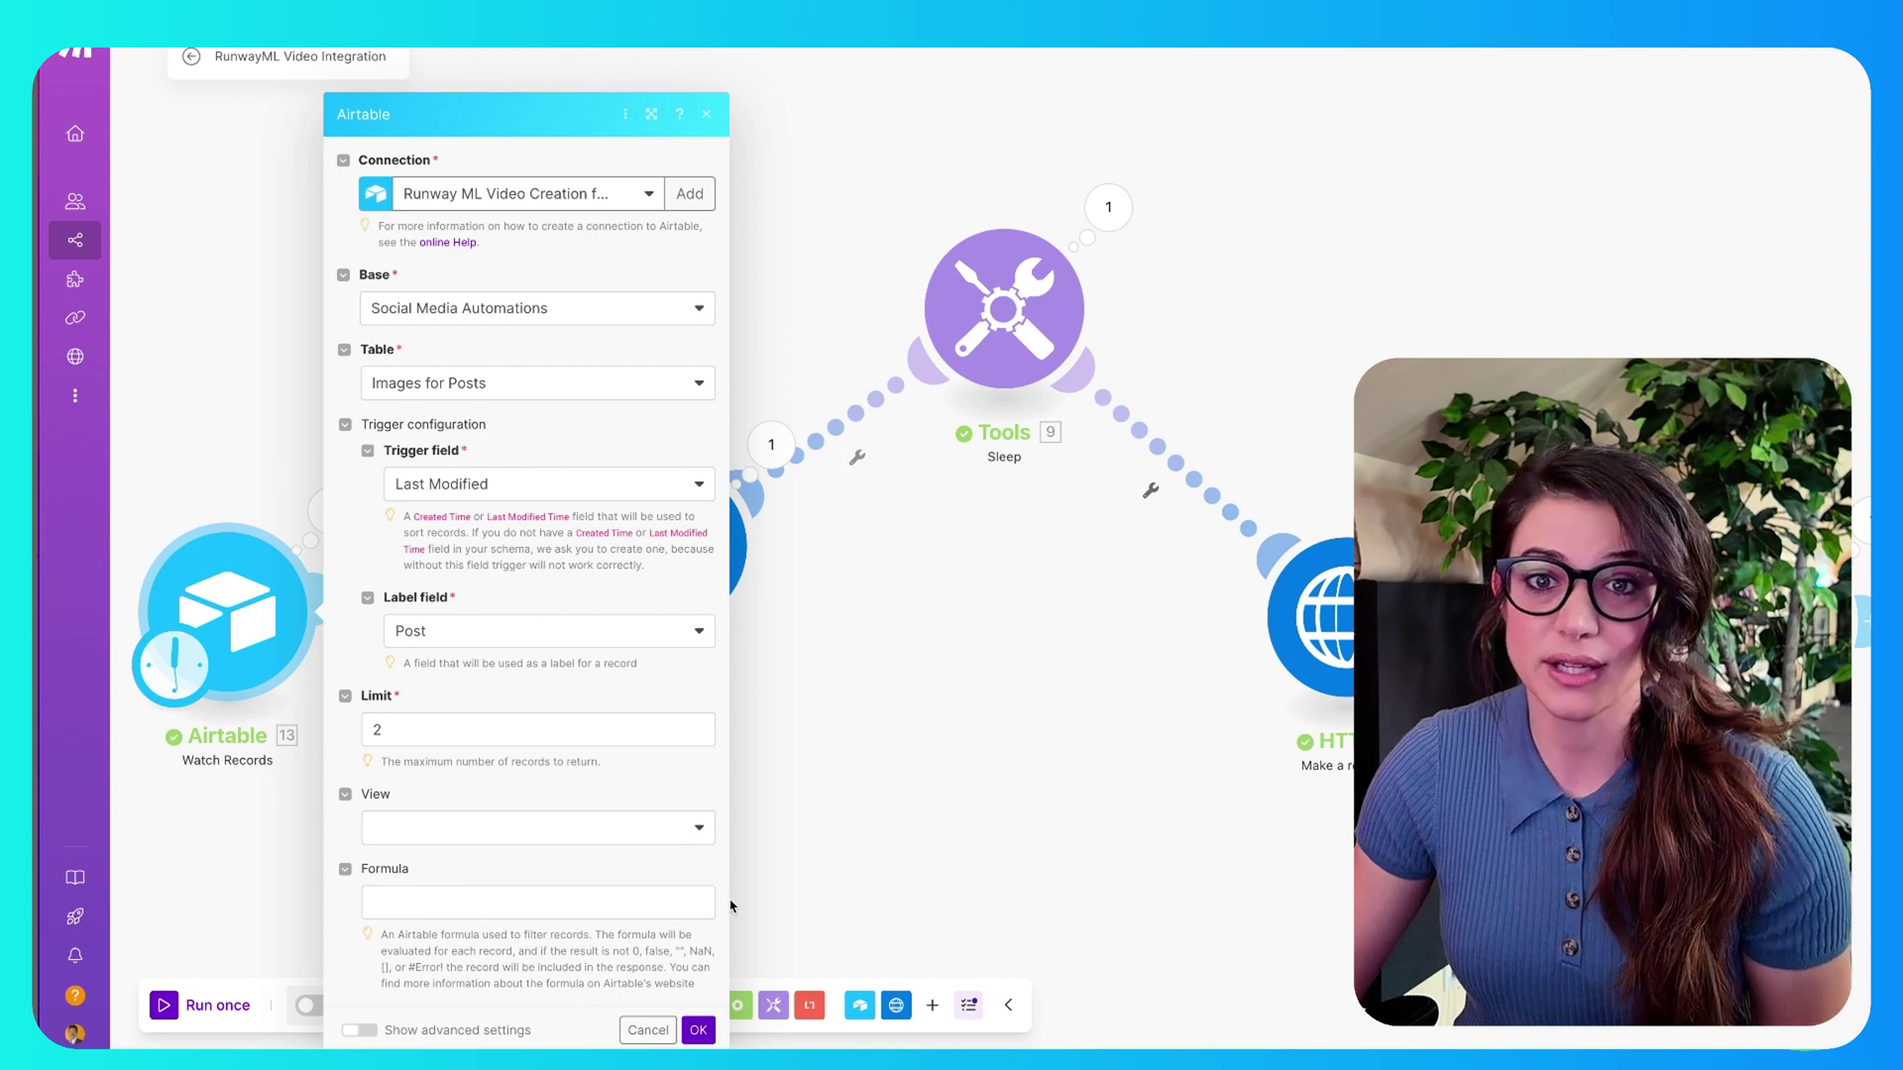
click(697, 1032)
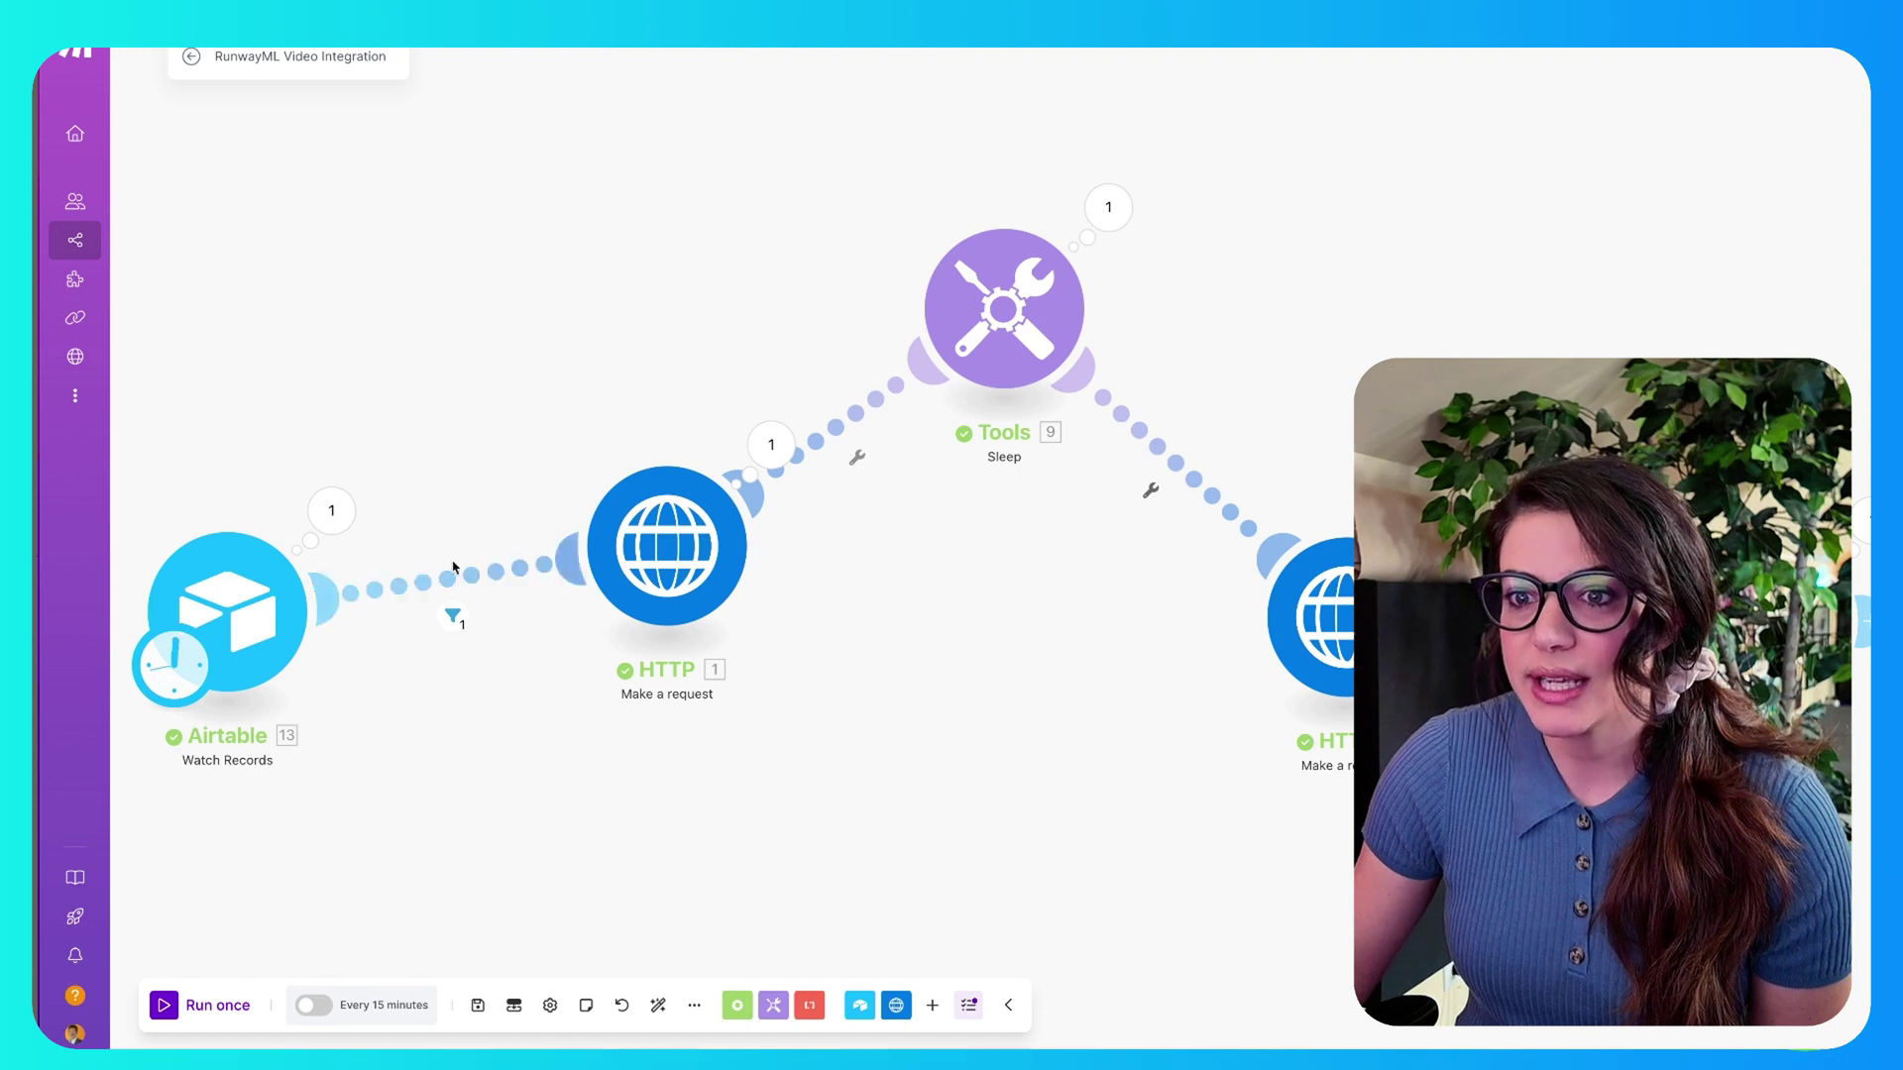
click(454, 615)
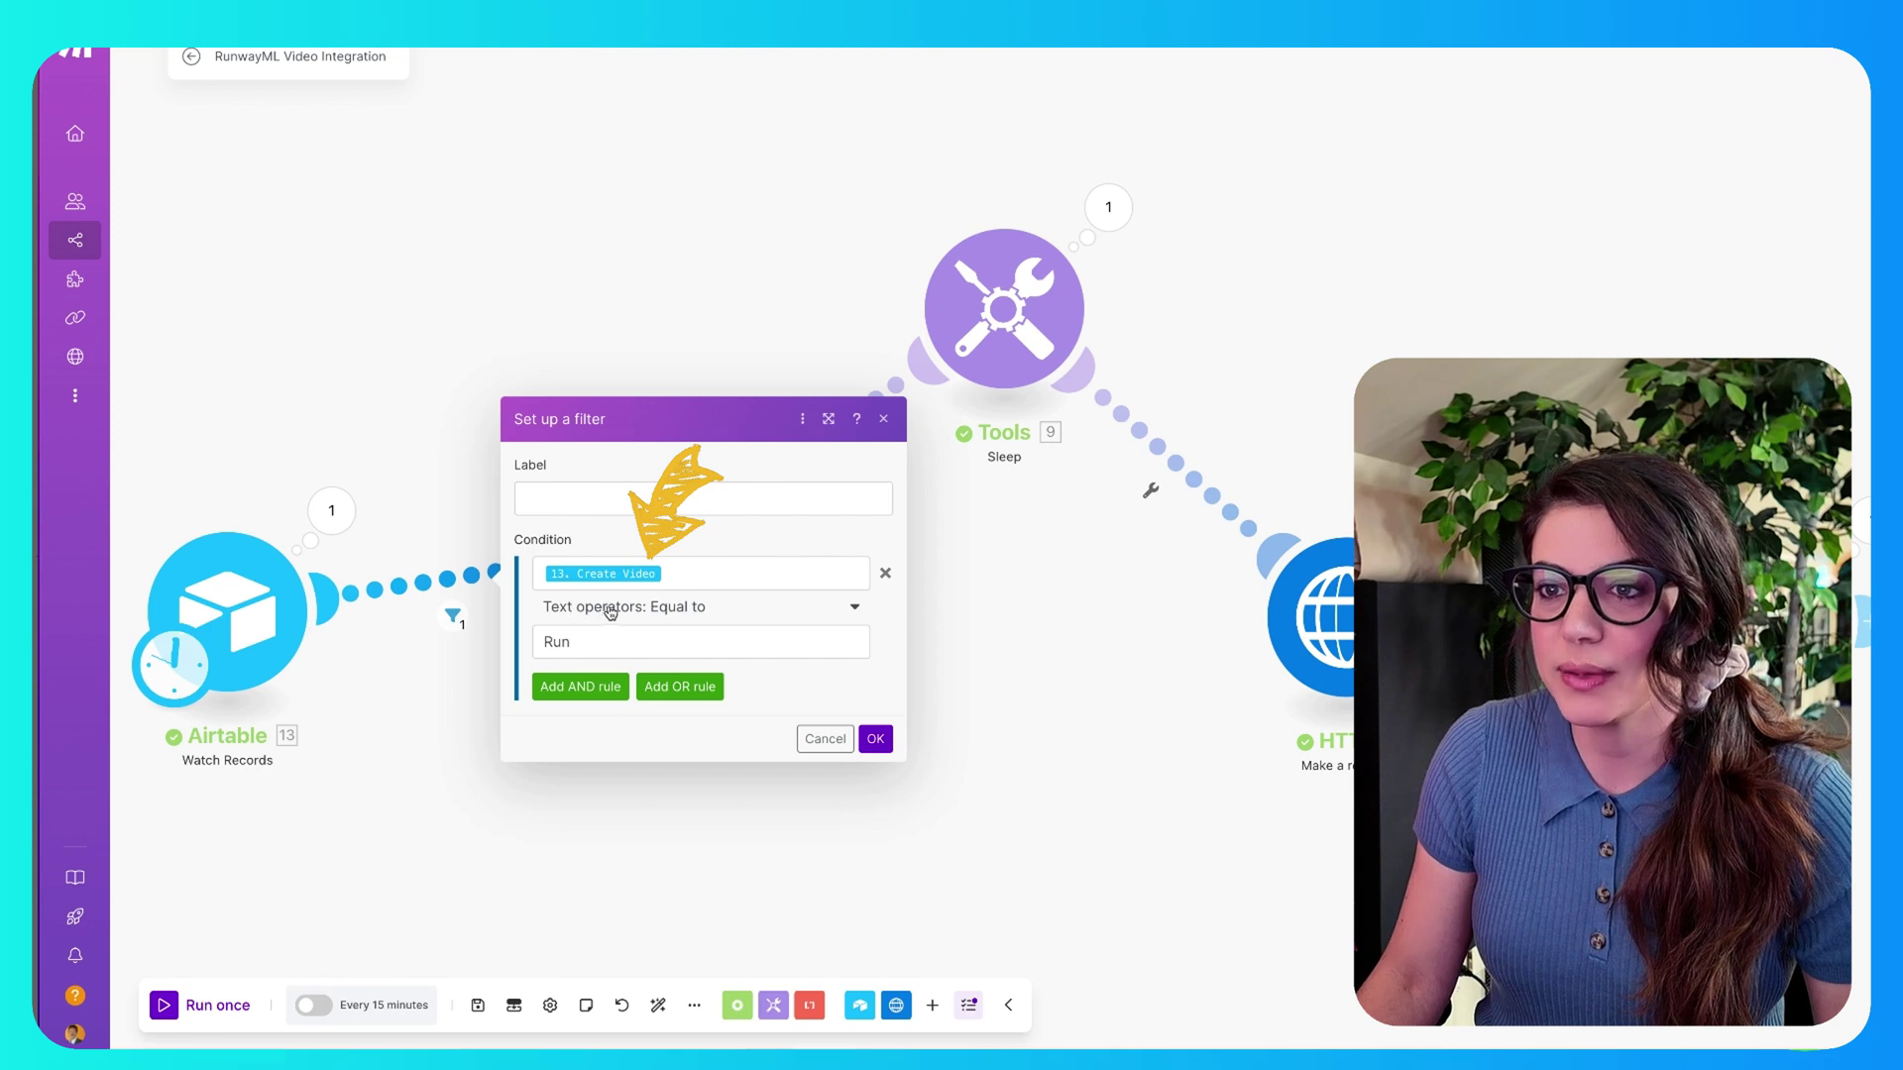
click(680, 578)
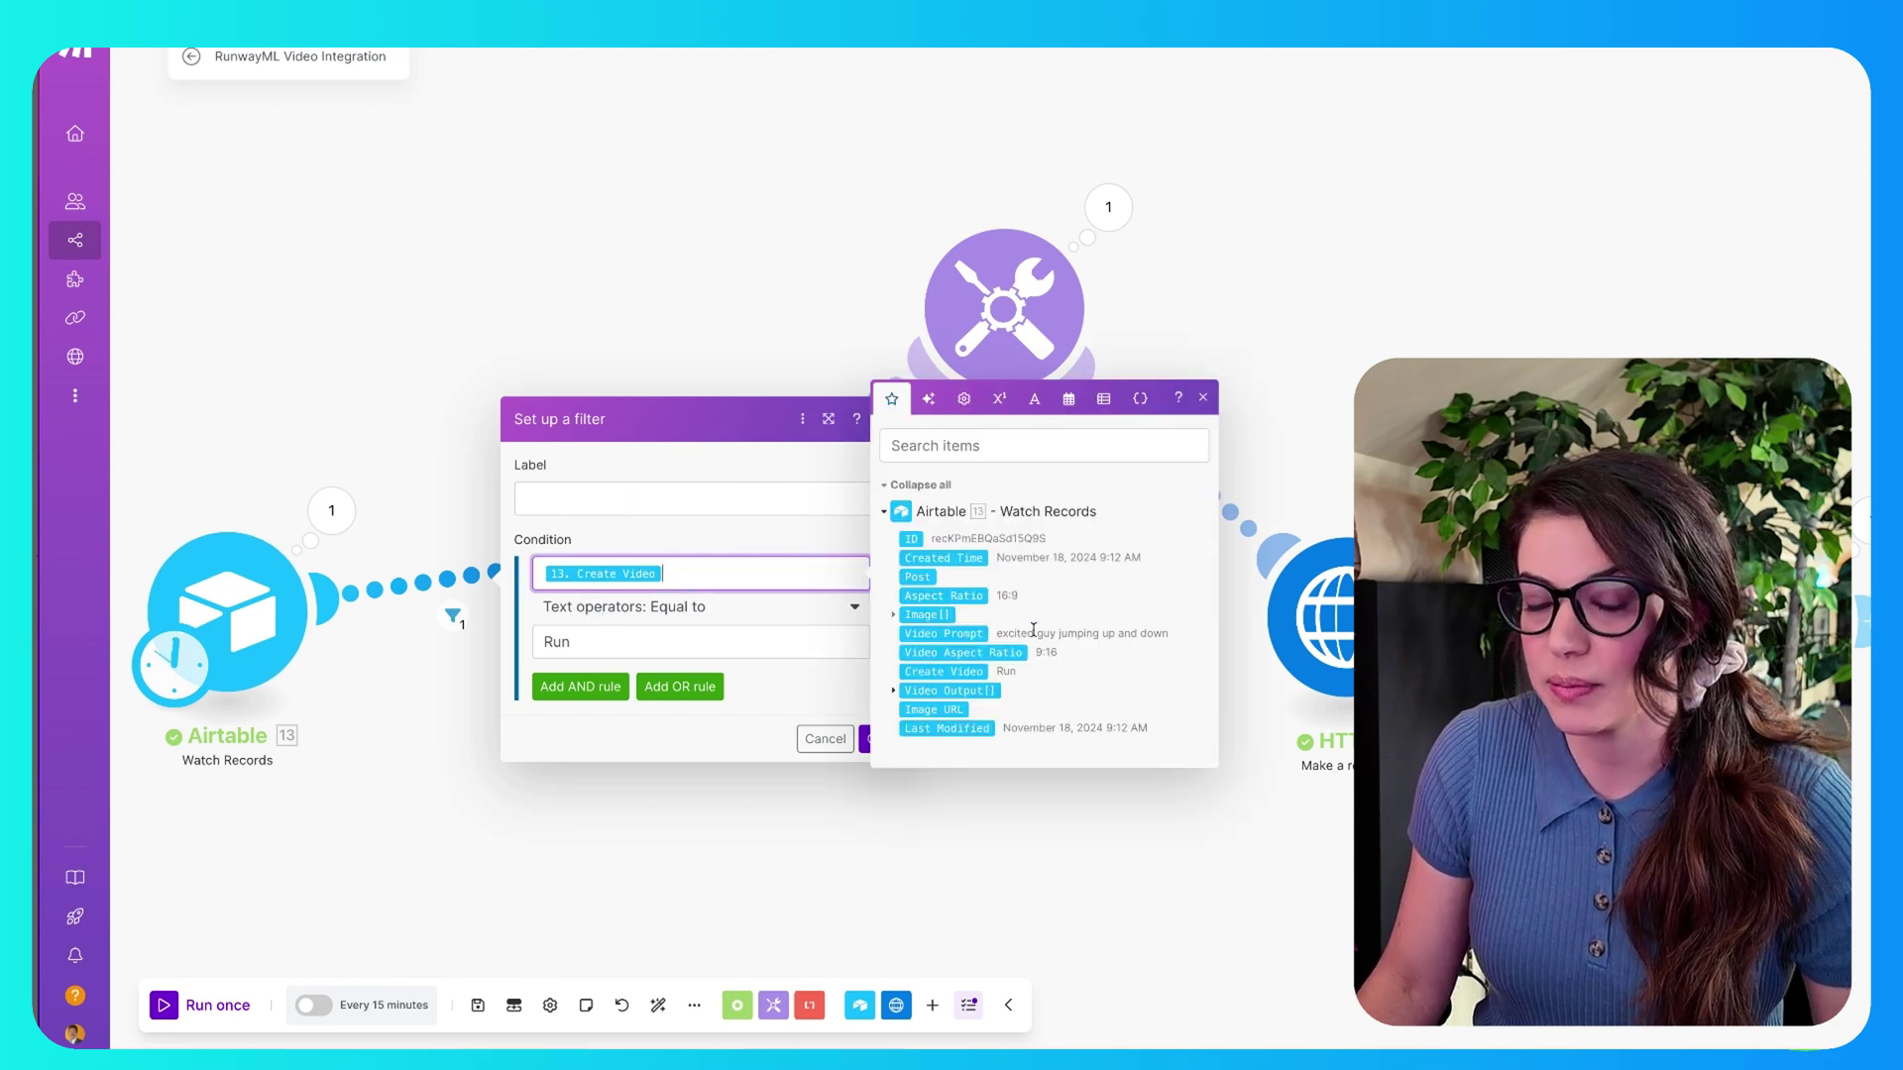
click(754, 638)
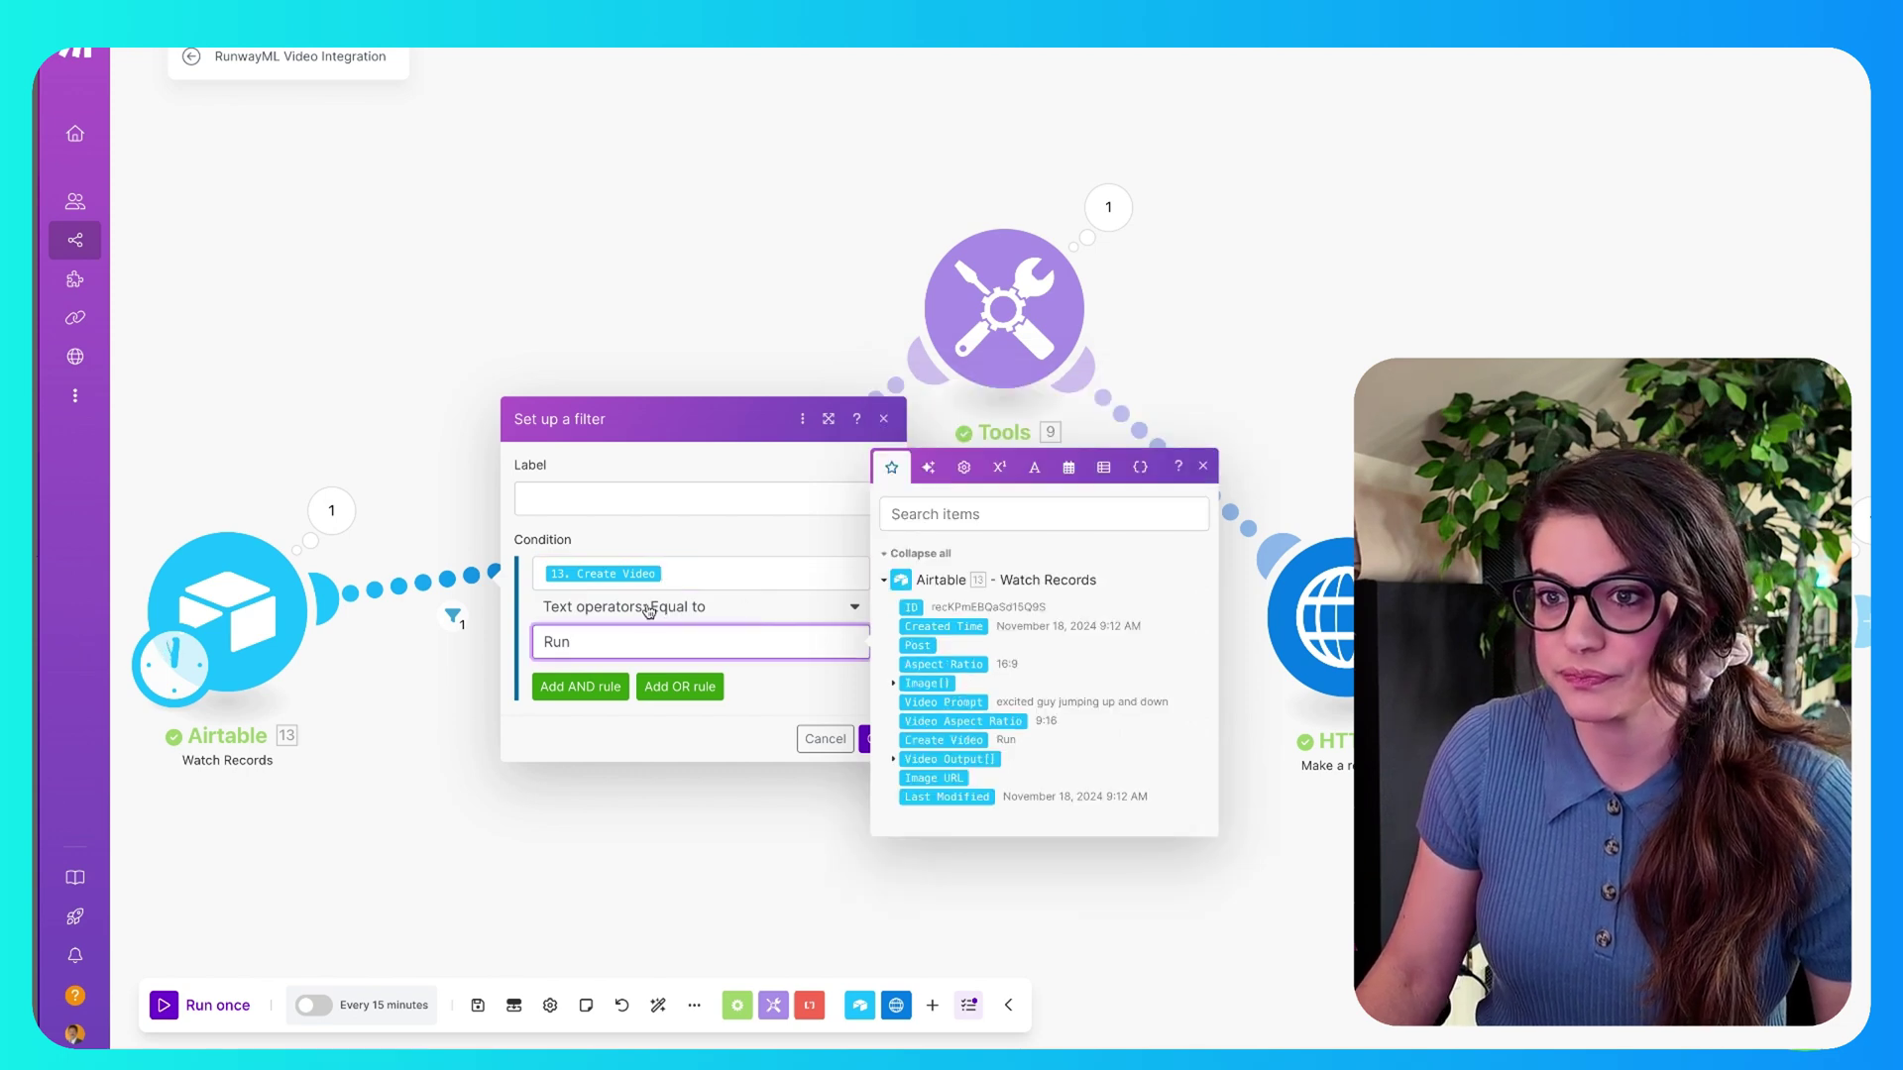
click(868, 745)
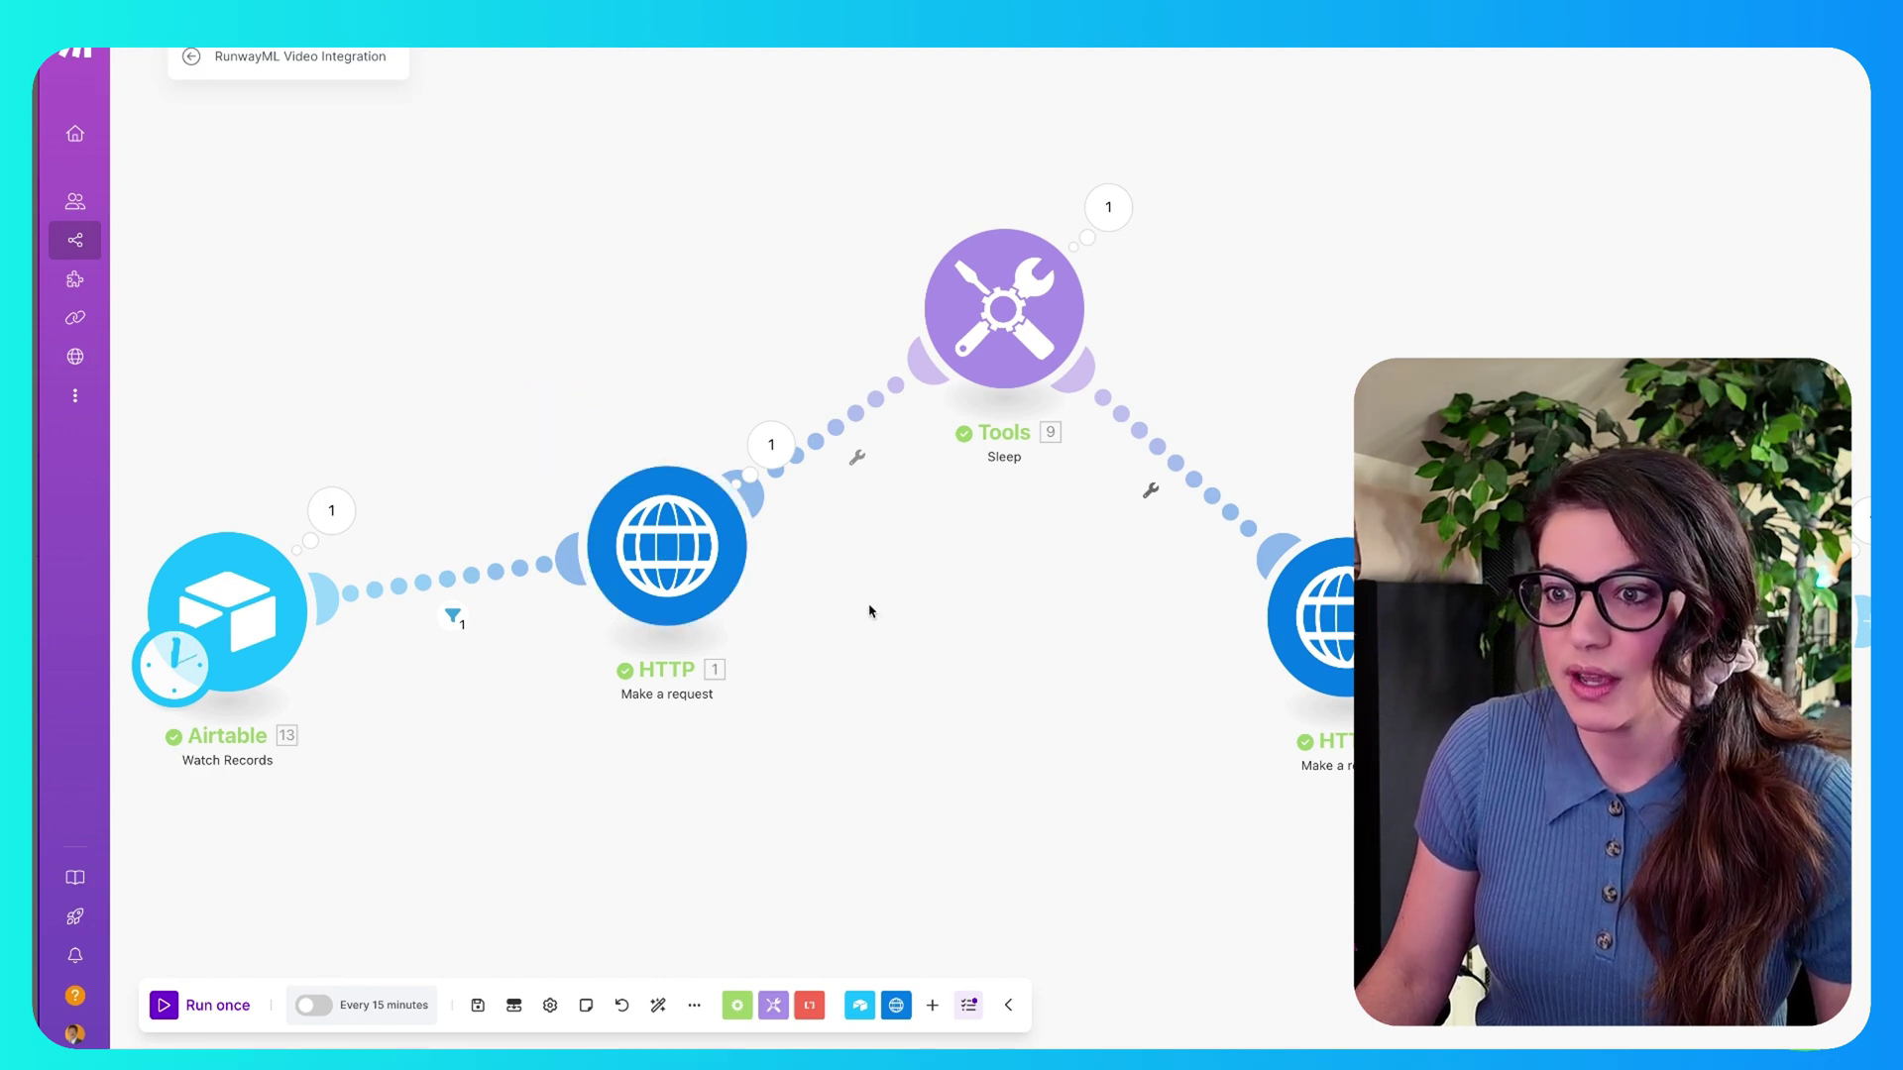
Examine the first HTTP module's request URL, method and Authorization header, highlighting the API key after the word Bearer
click(654, 550)
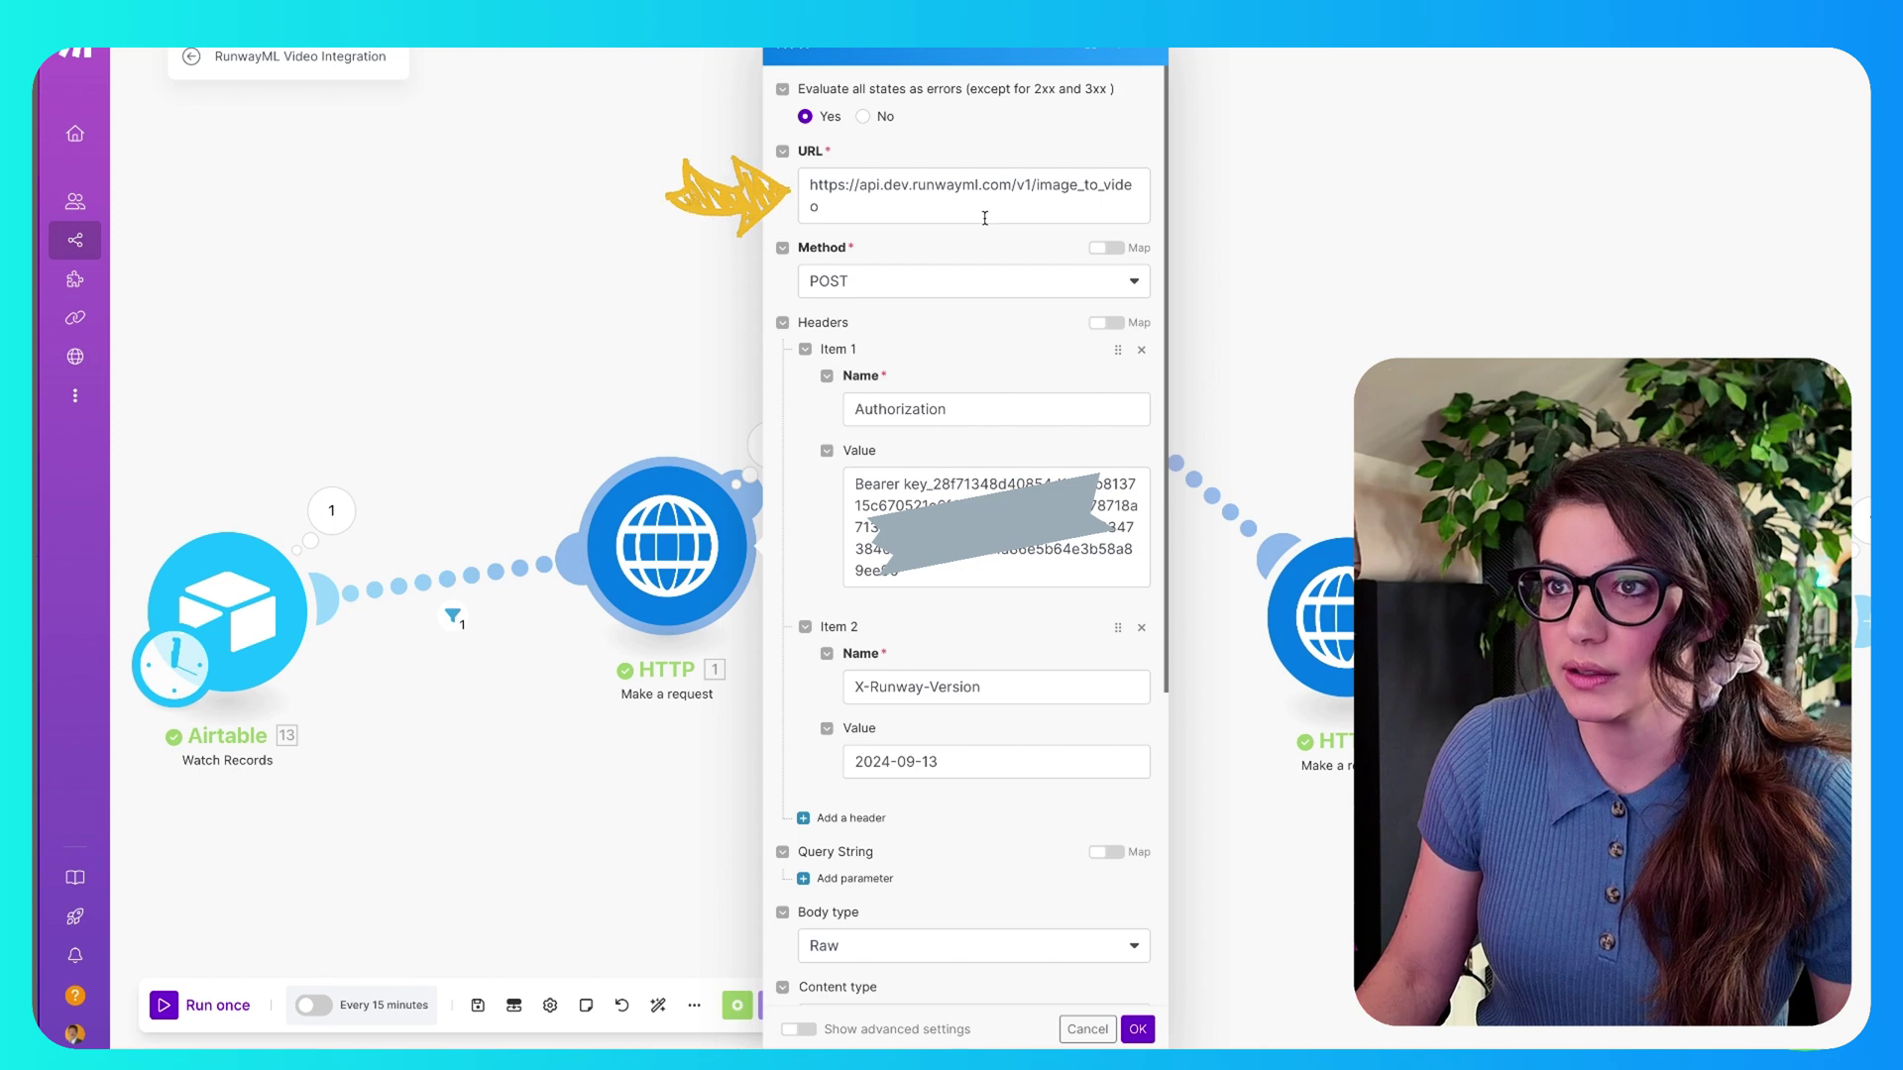
click(805, 195)
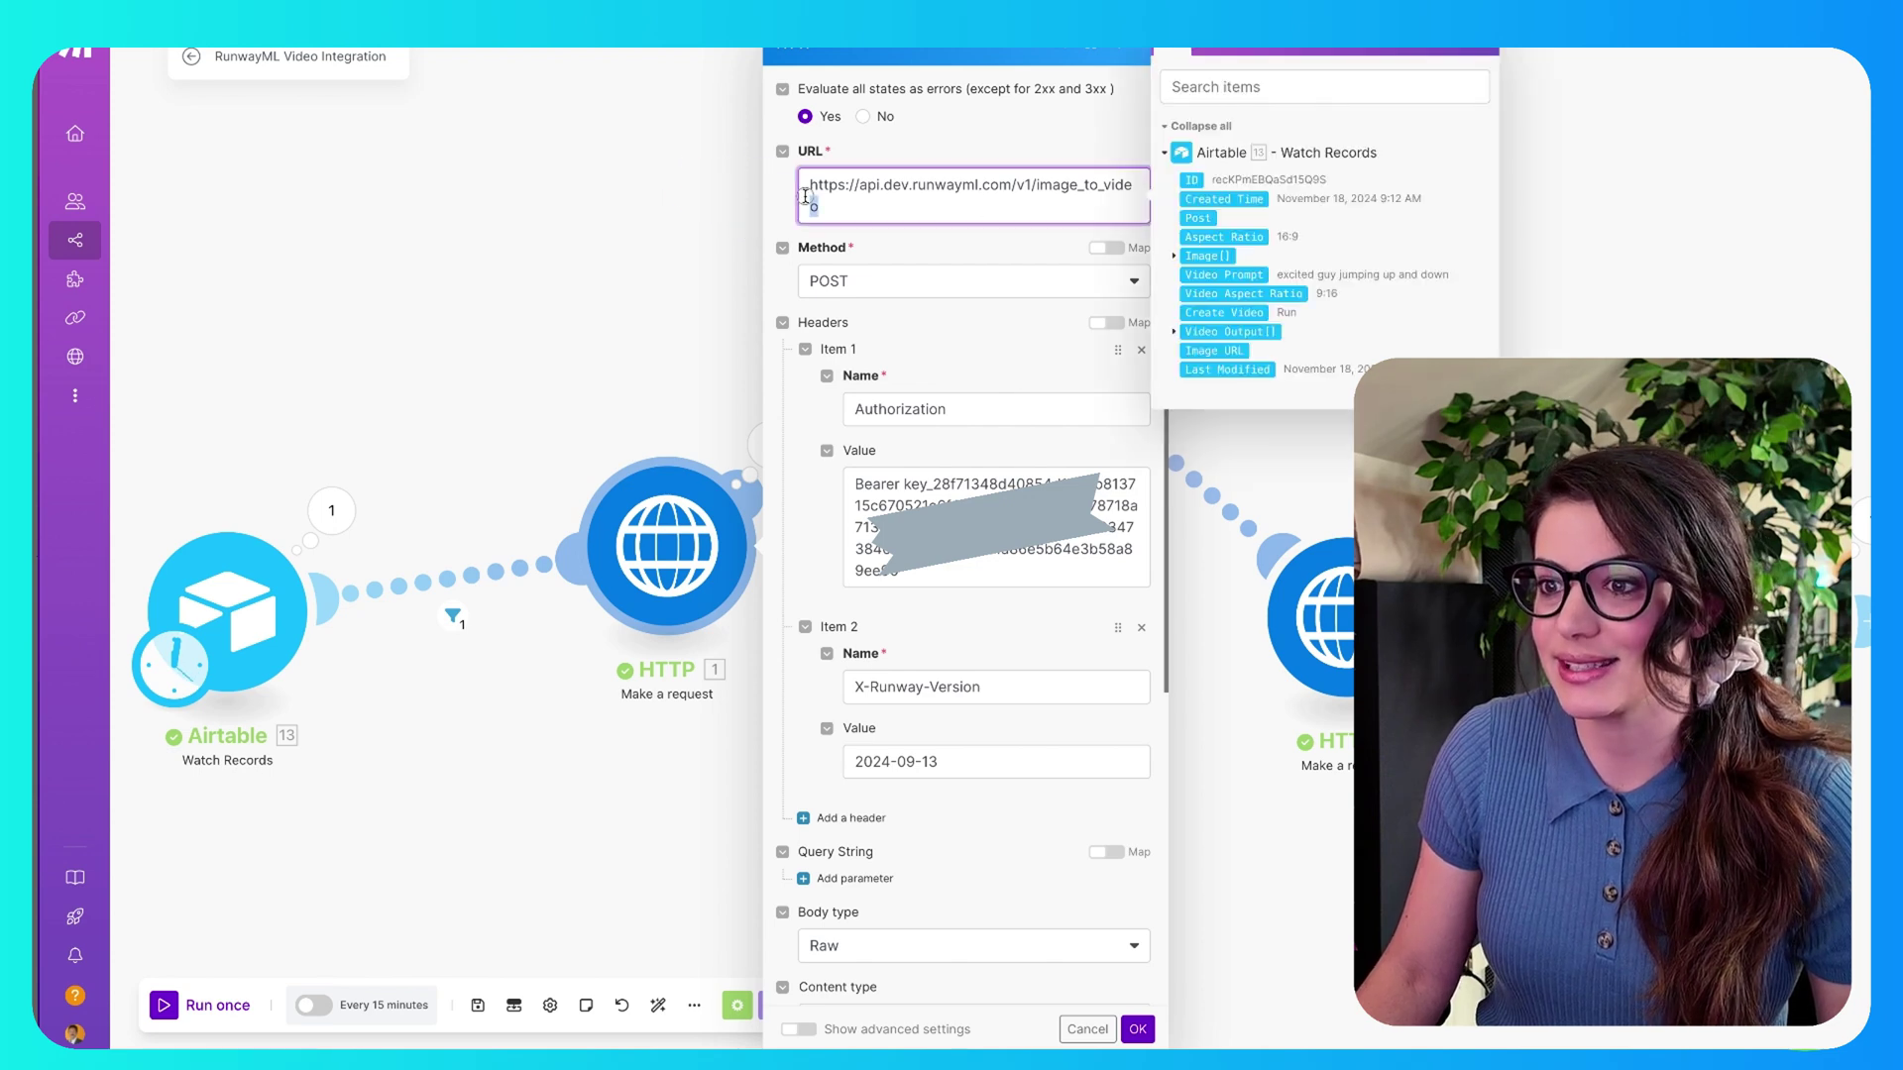
drag(804, 195, 768, 199)
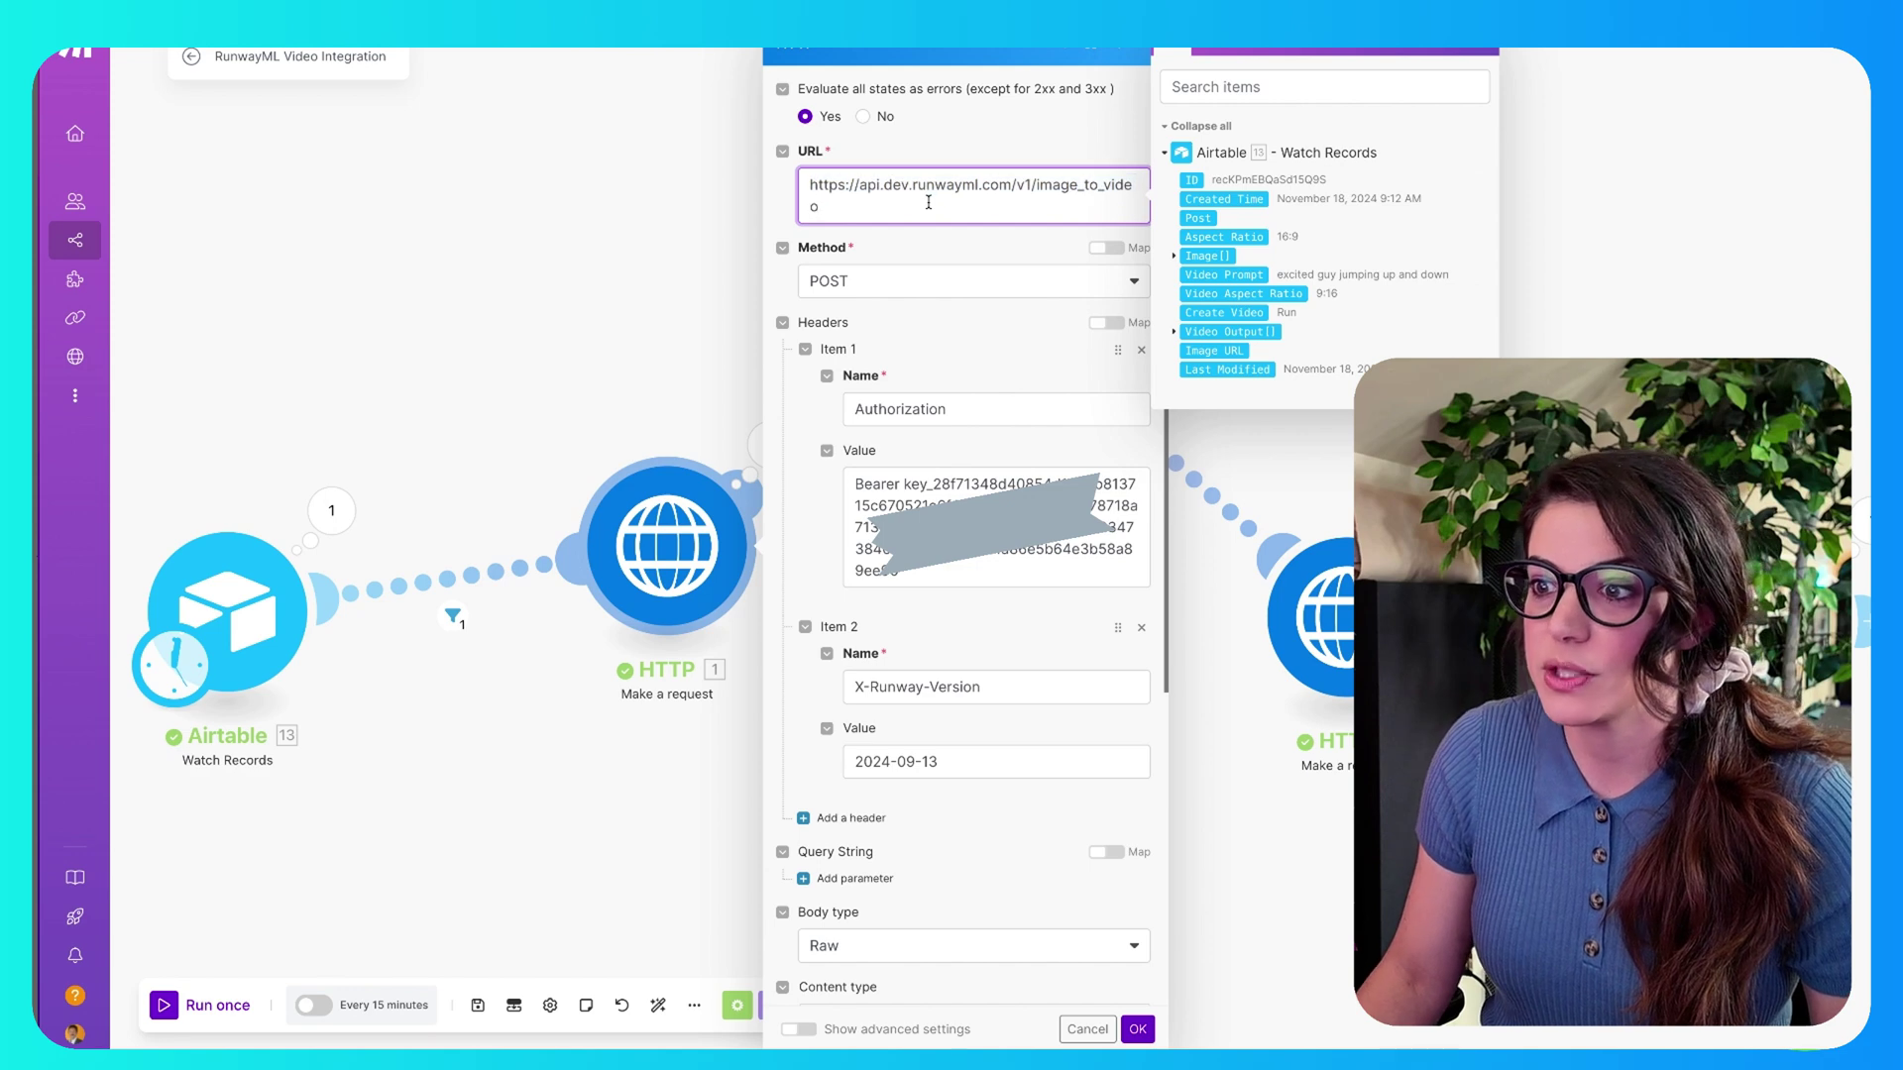
click(982, 255)
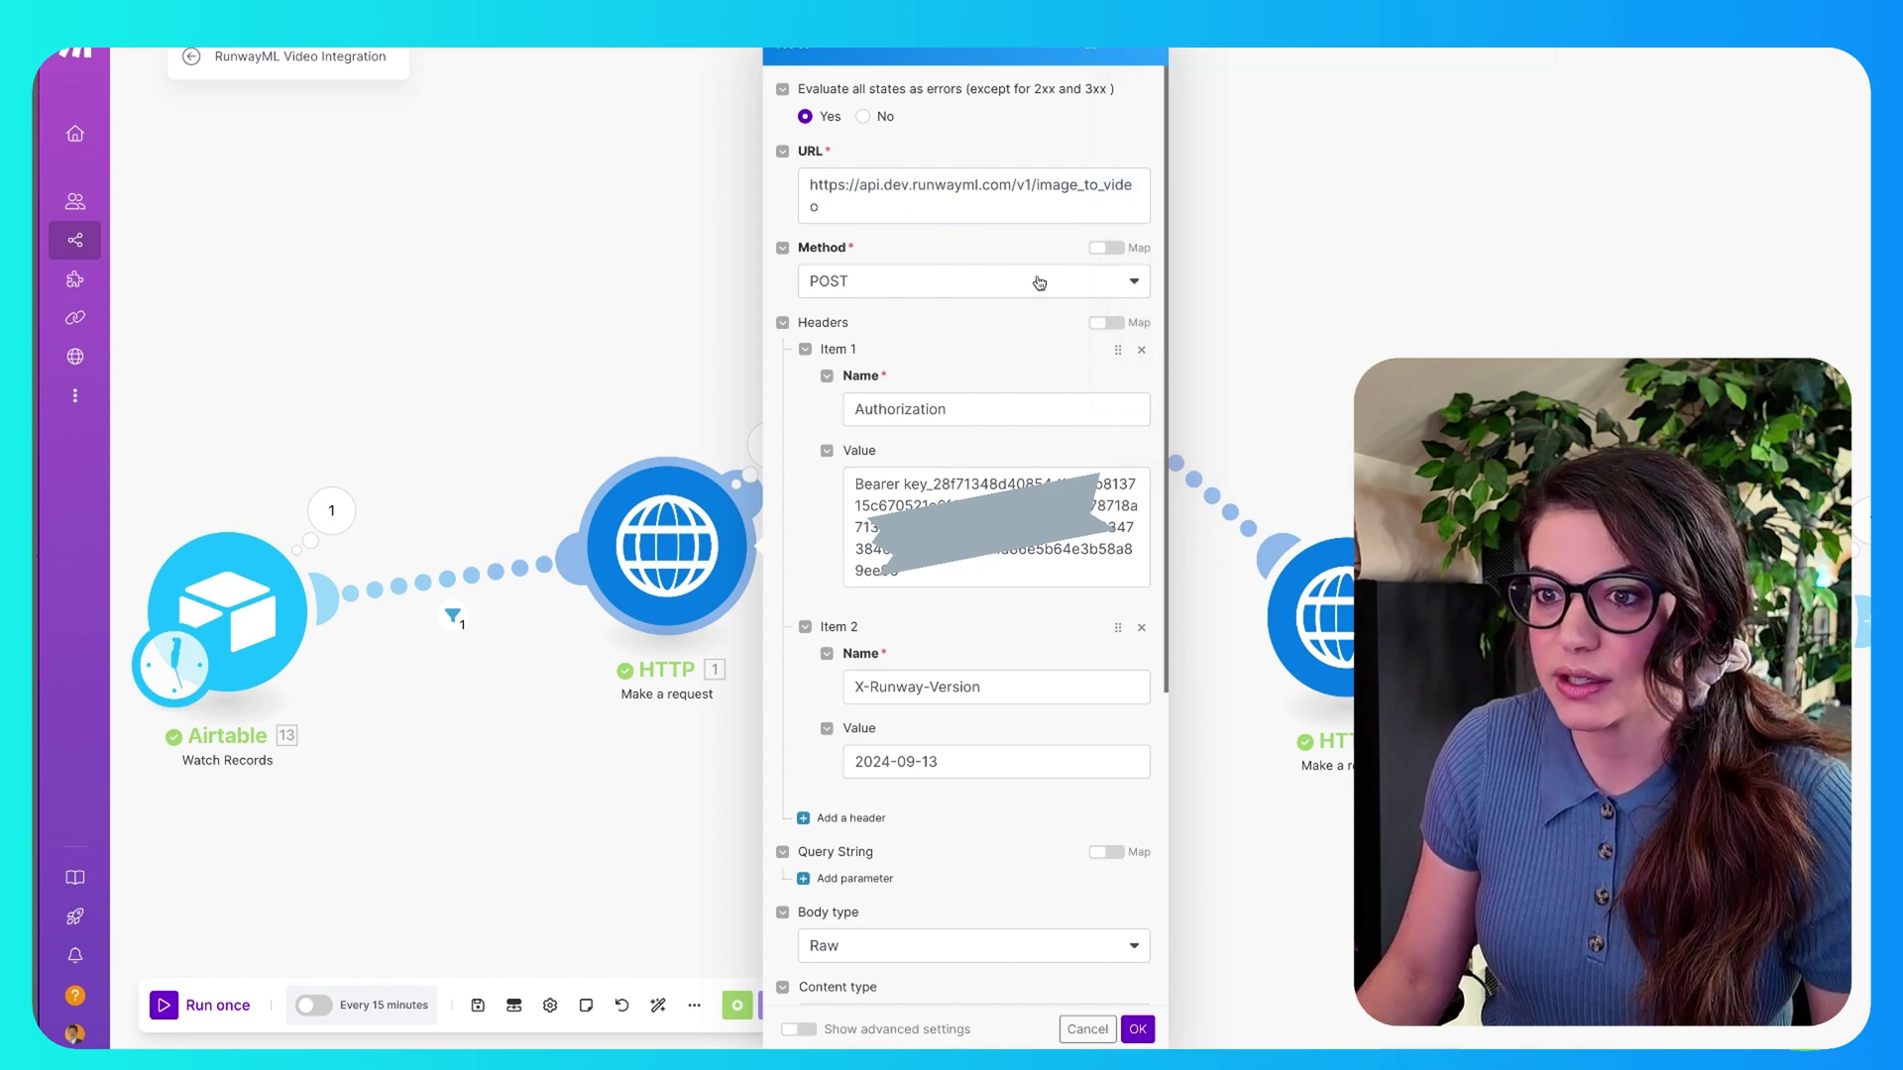
click(990, 406)
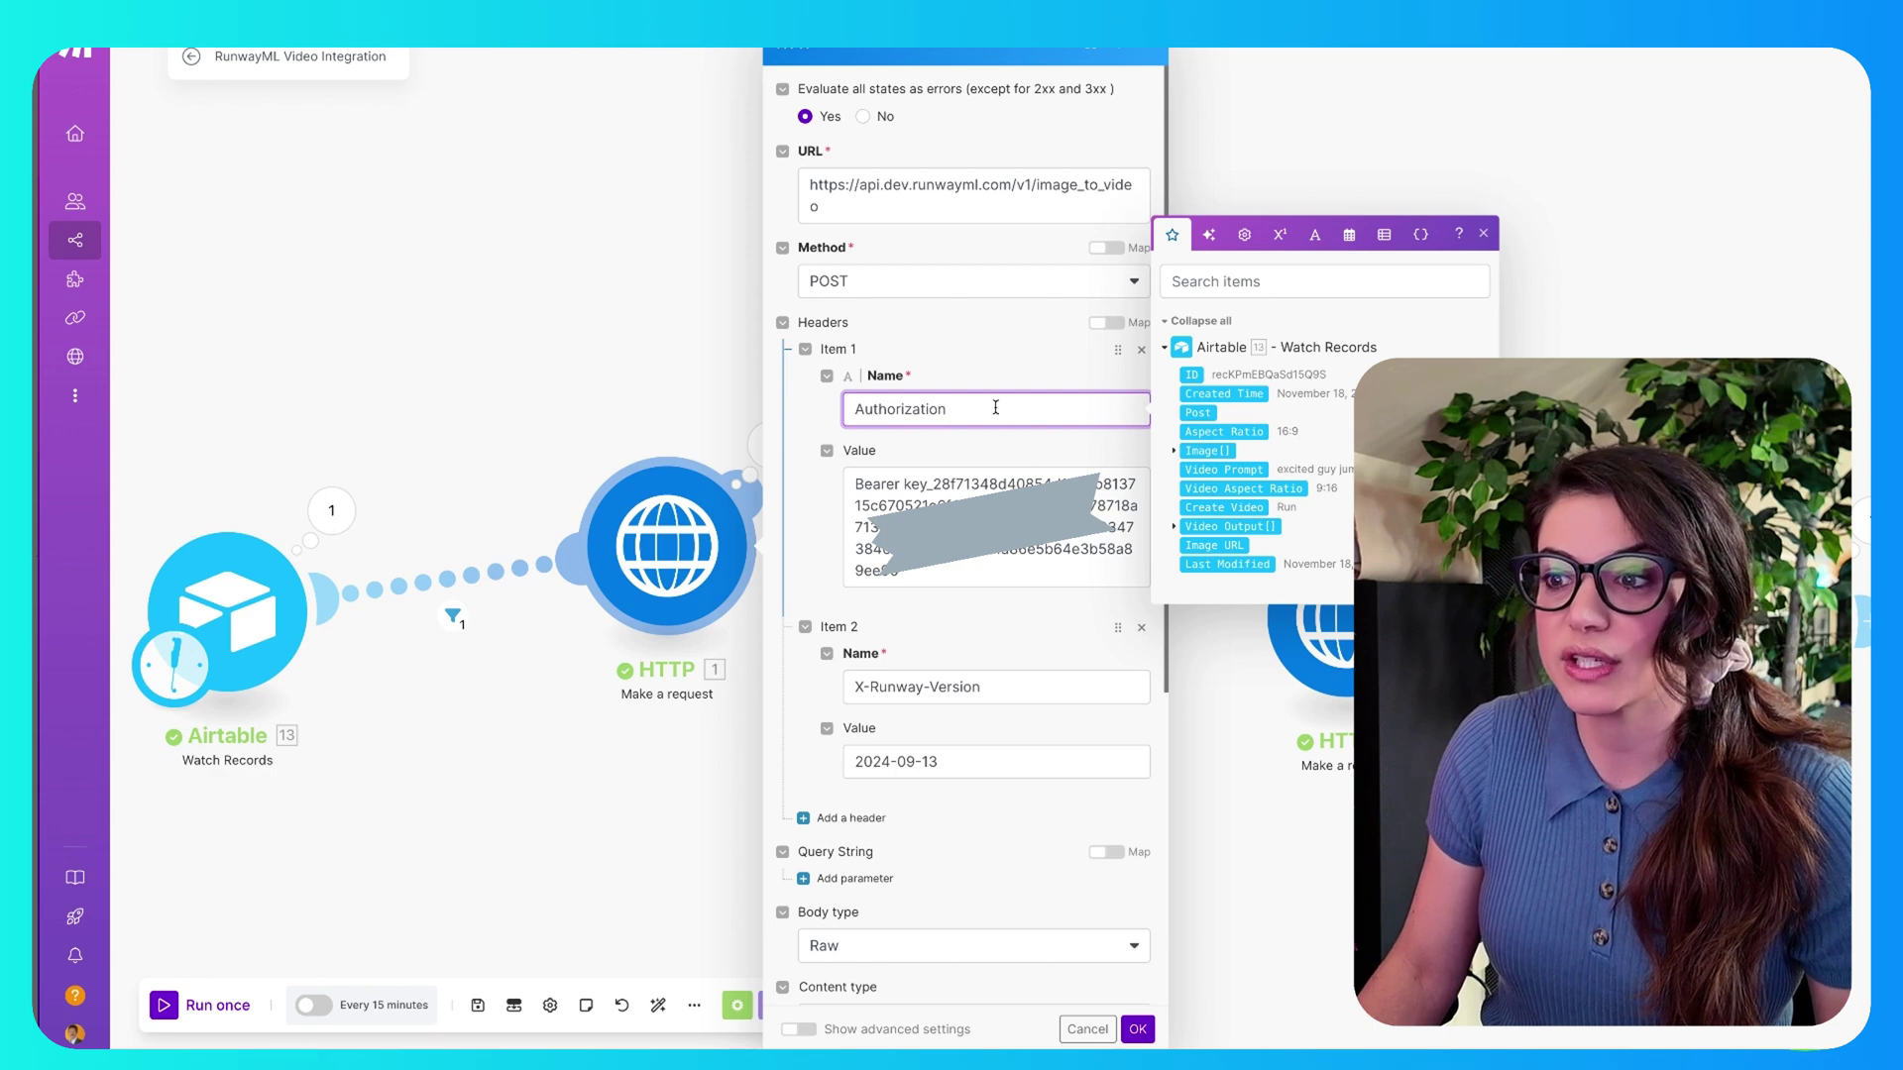
click(994, 339)
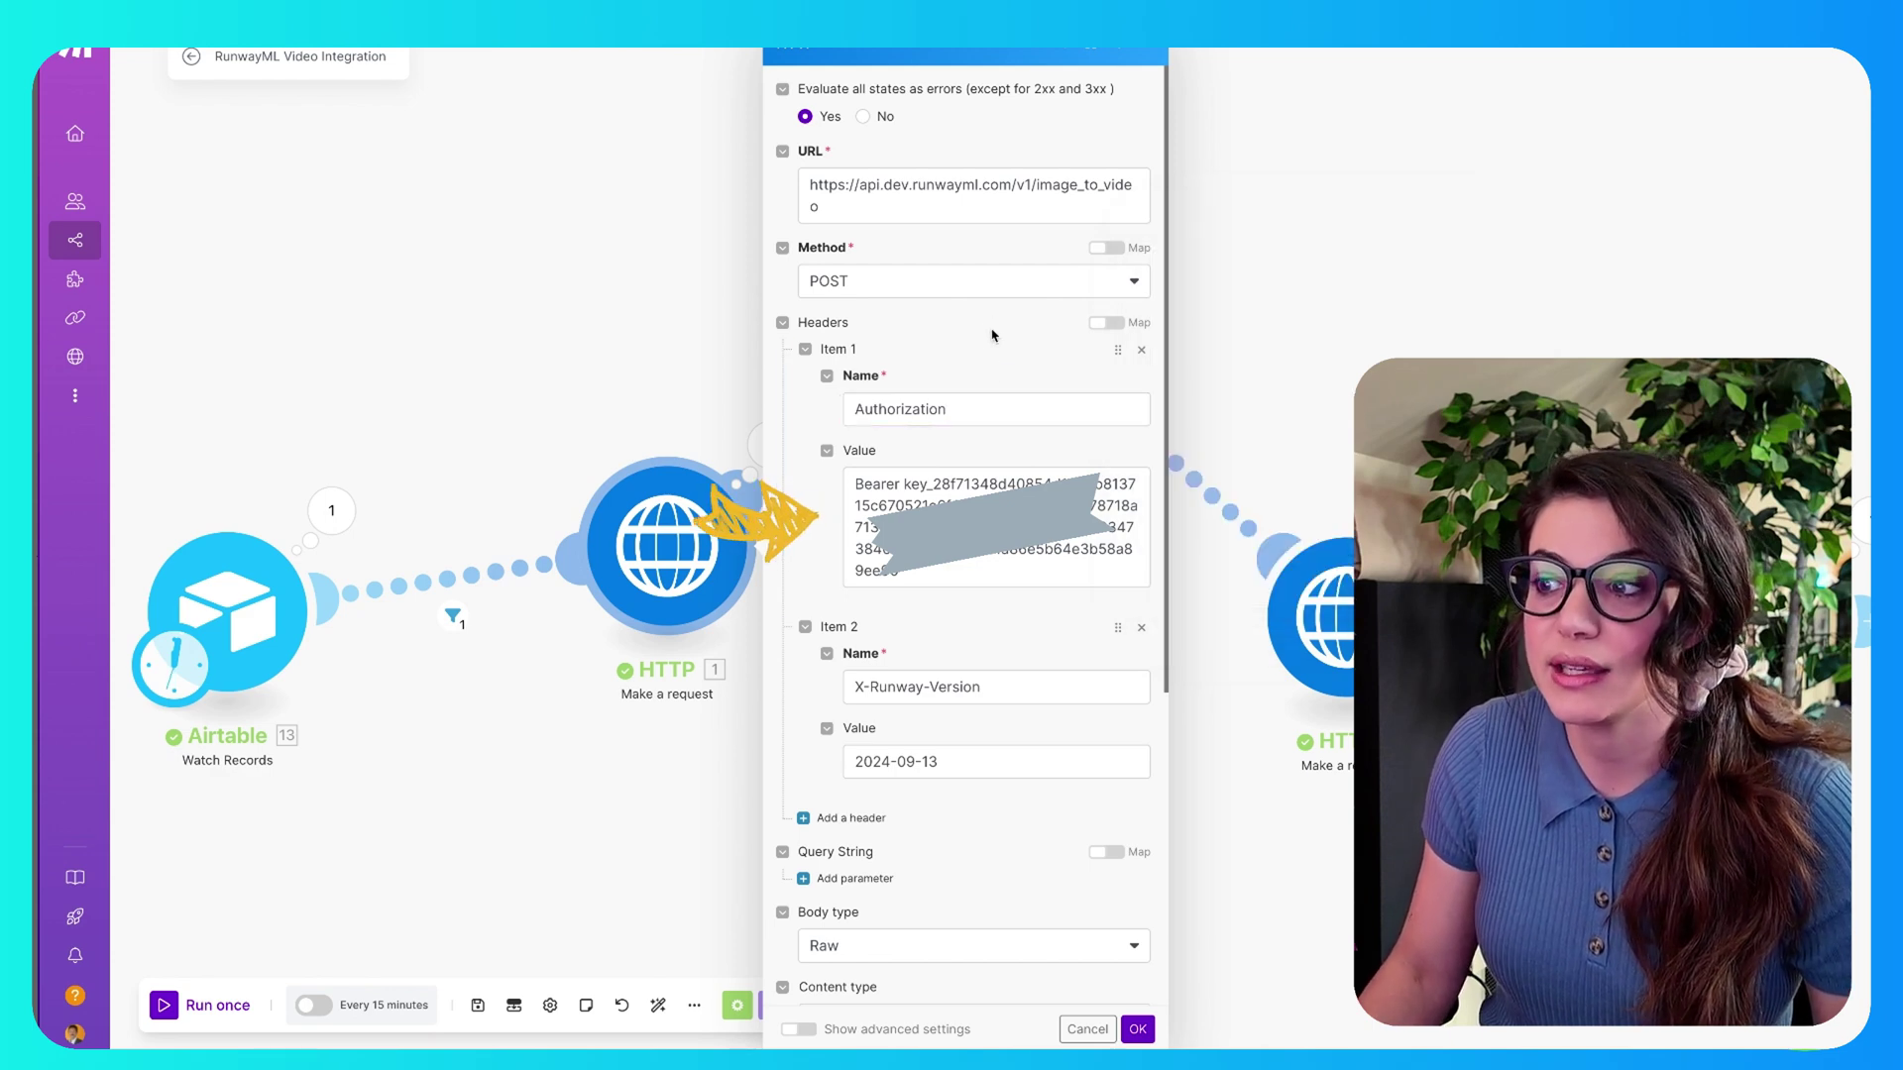
click(918, 478)
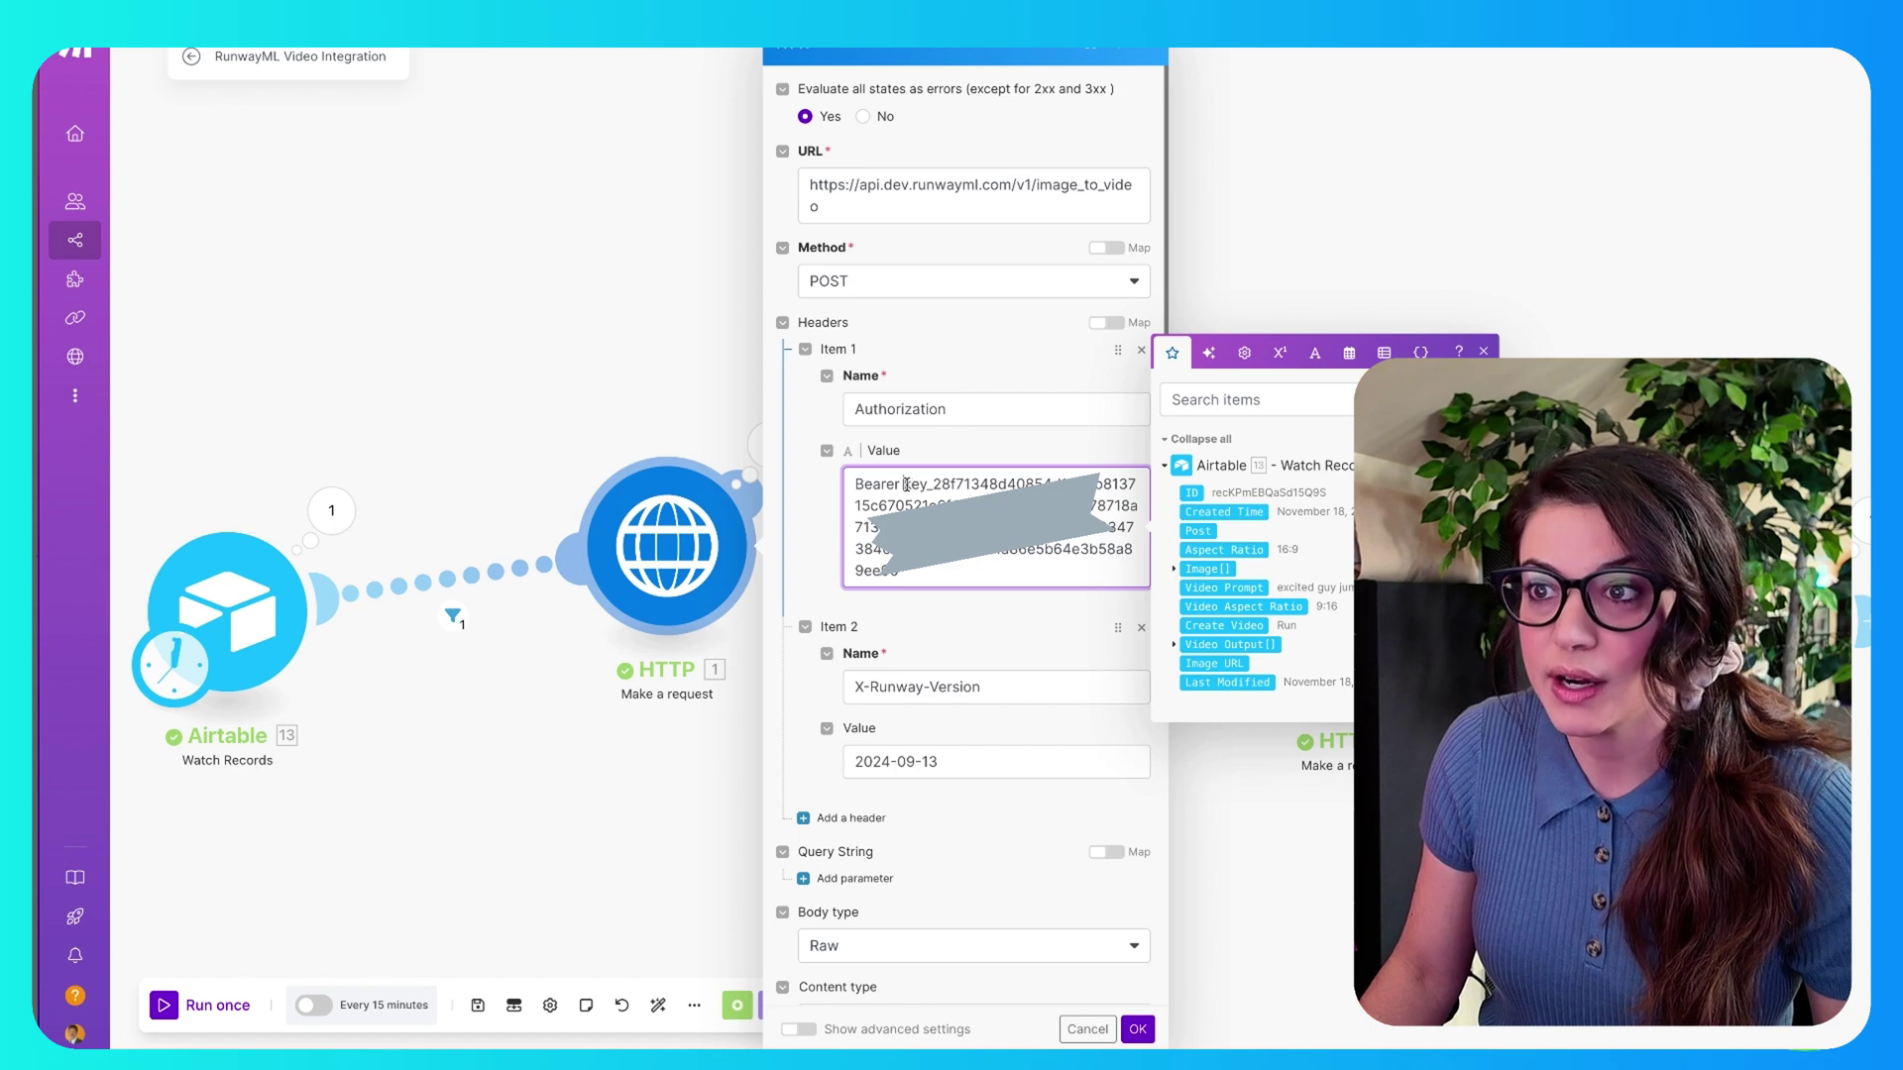
drag(906, 483, 977, 575)
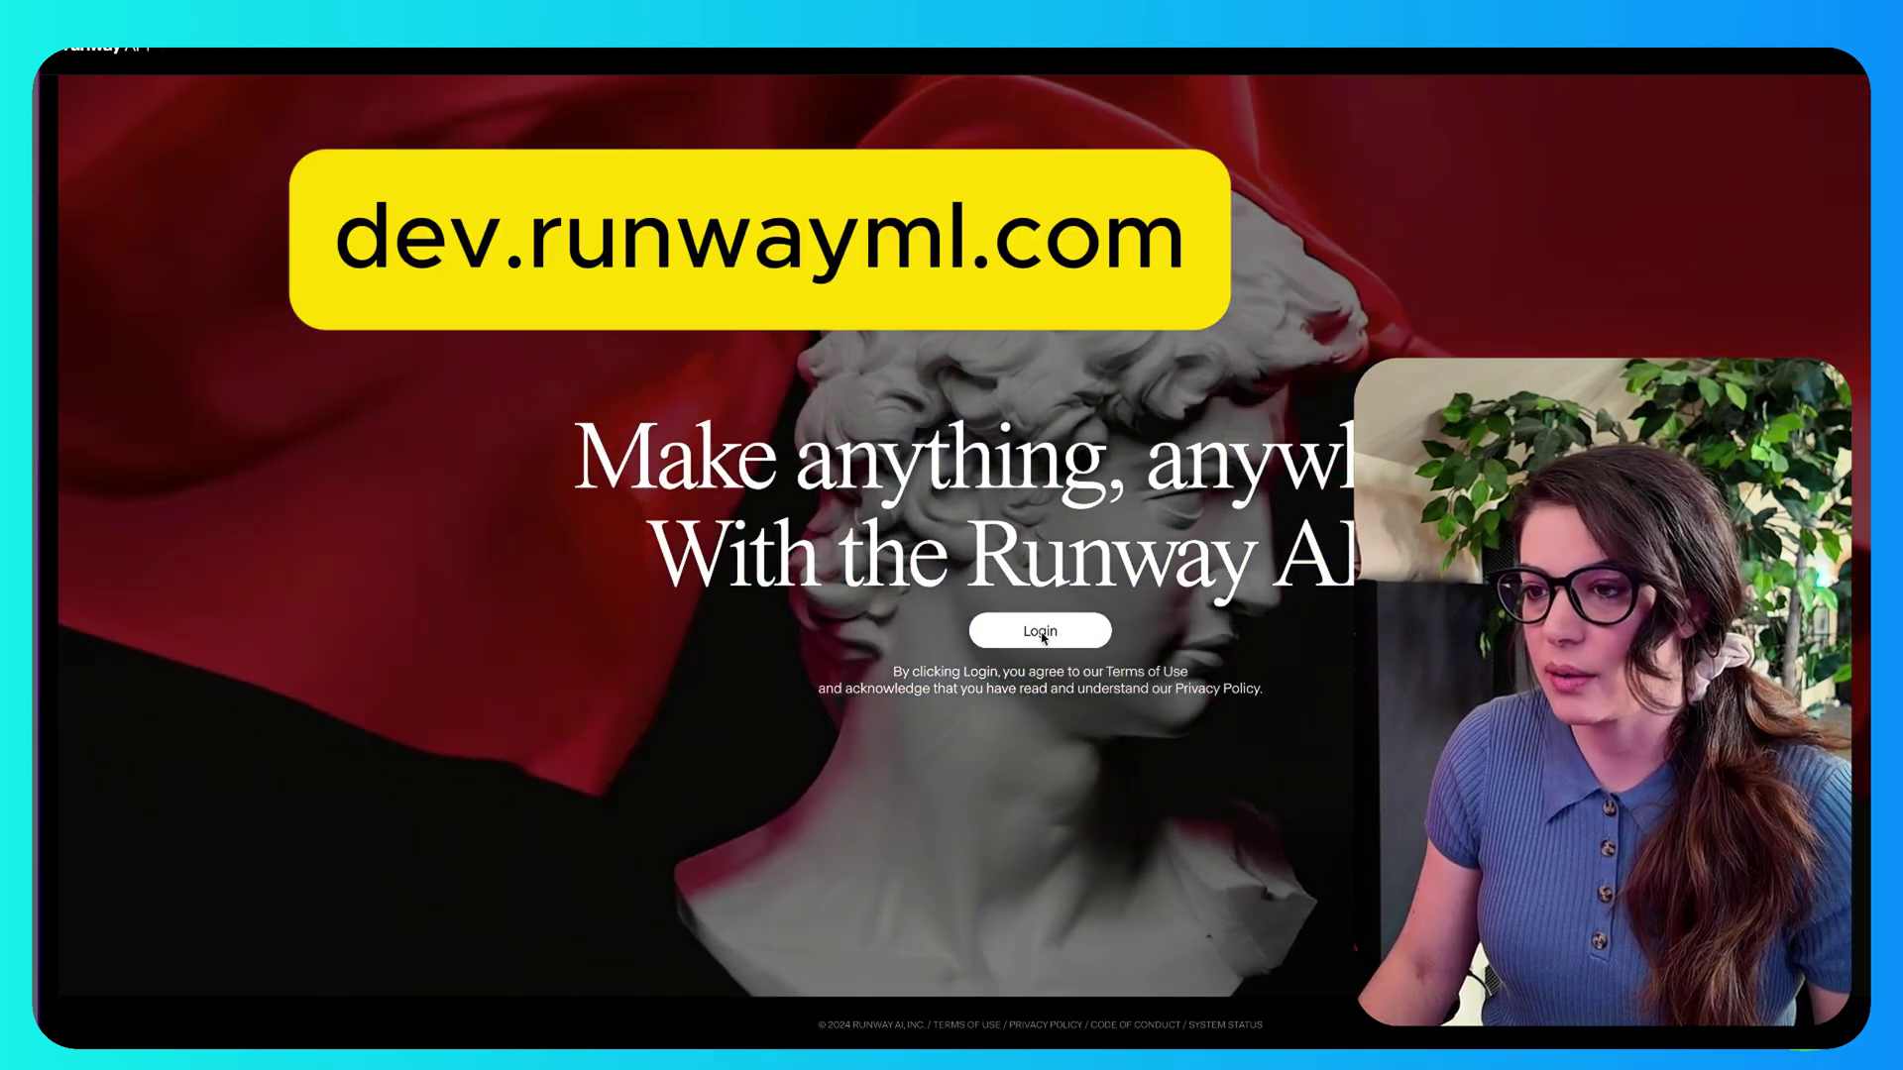
Switch to the Runway API portal, log in with the Google account, and check the Billing and API Keys pages
click(1036, 632)
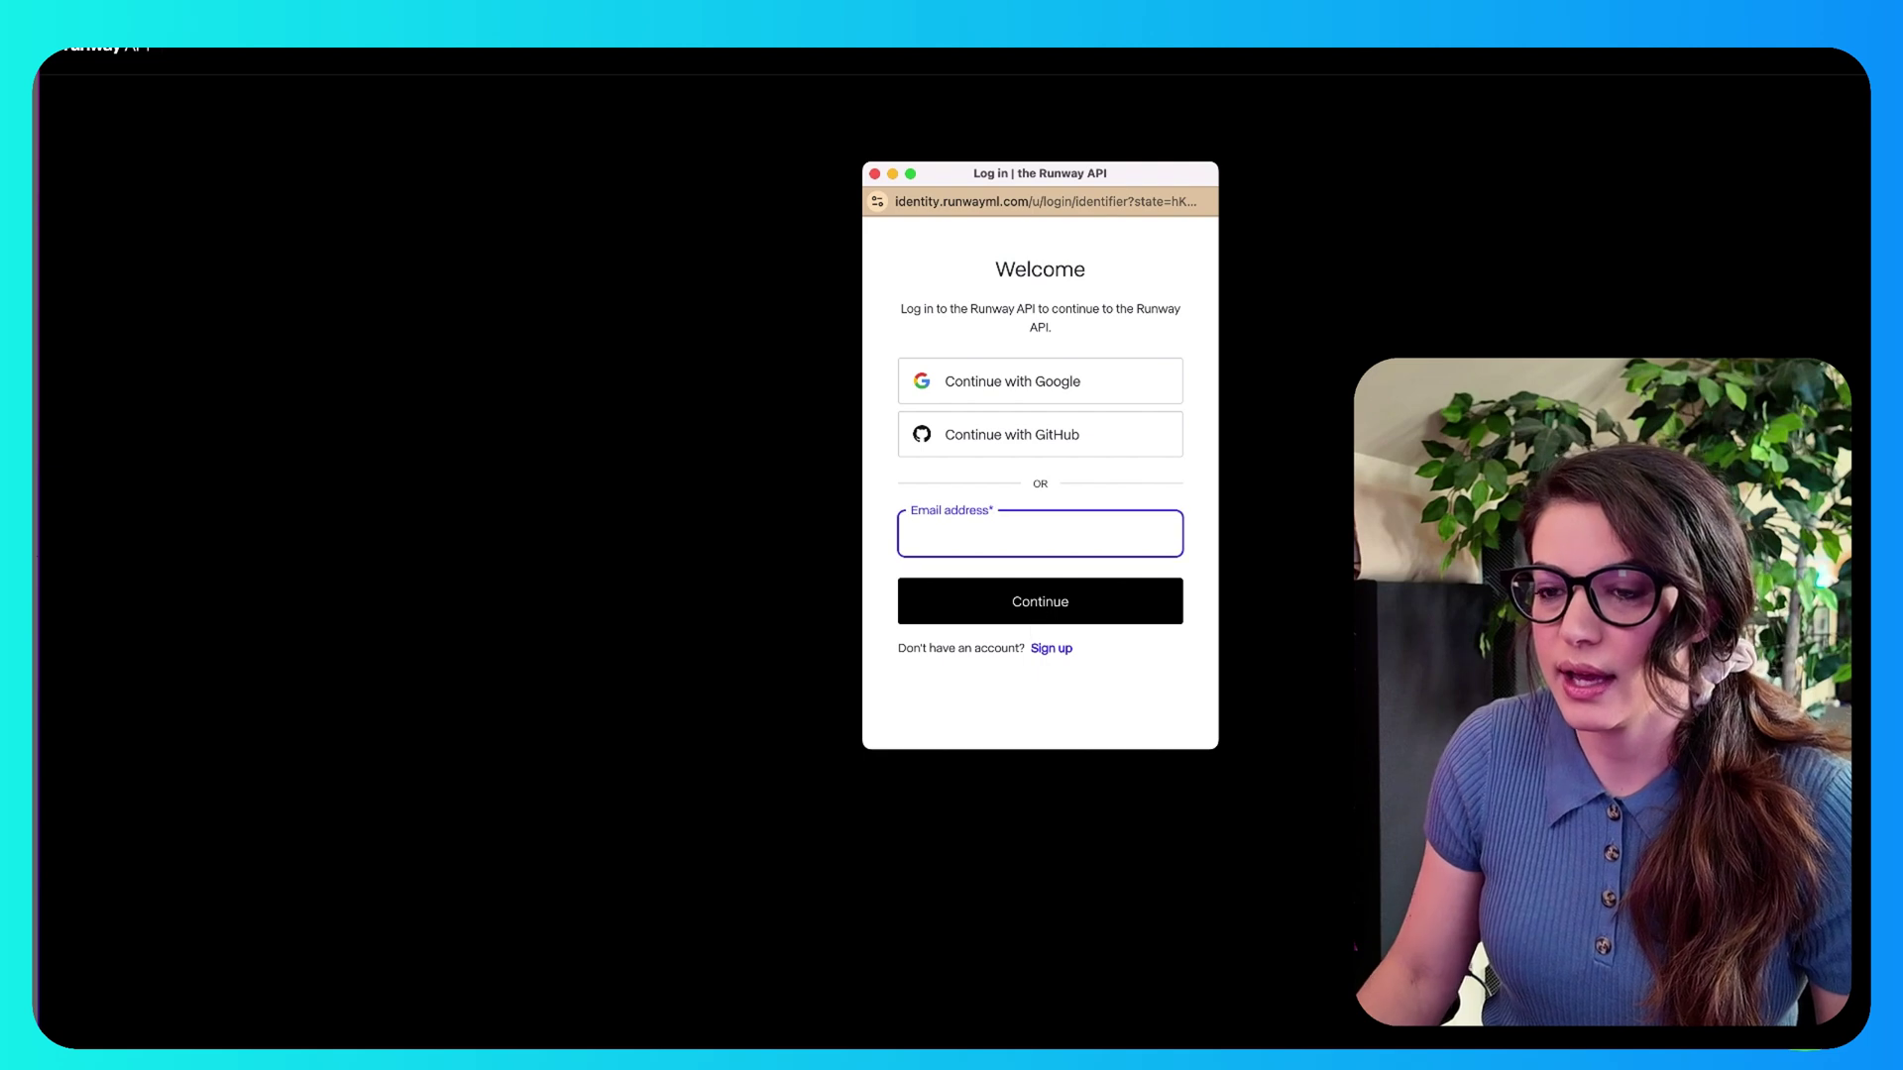
click(1074, 378)
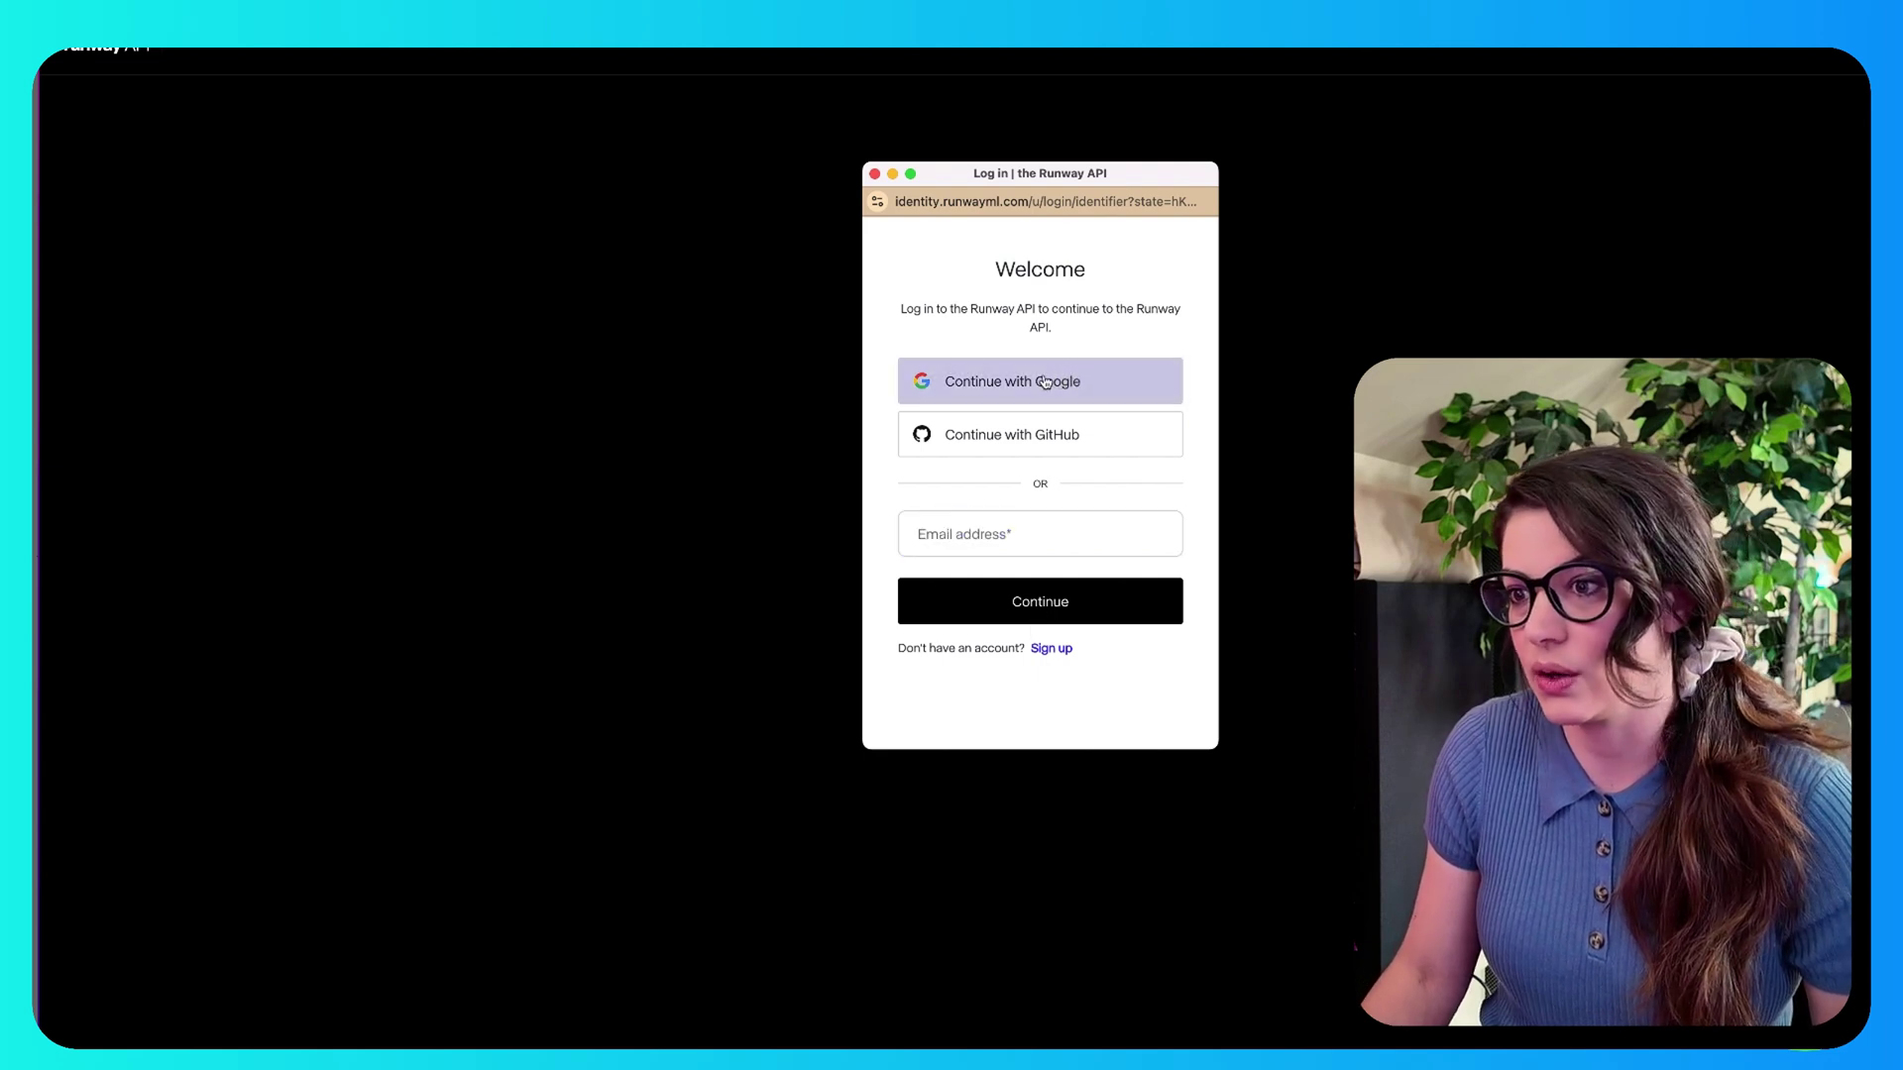
click(1046, 382)
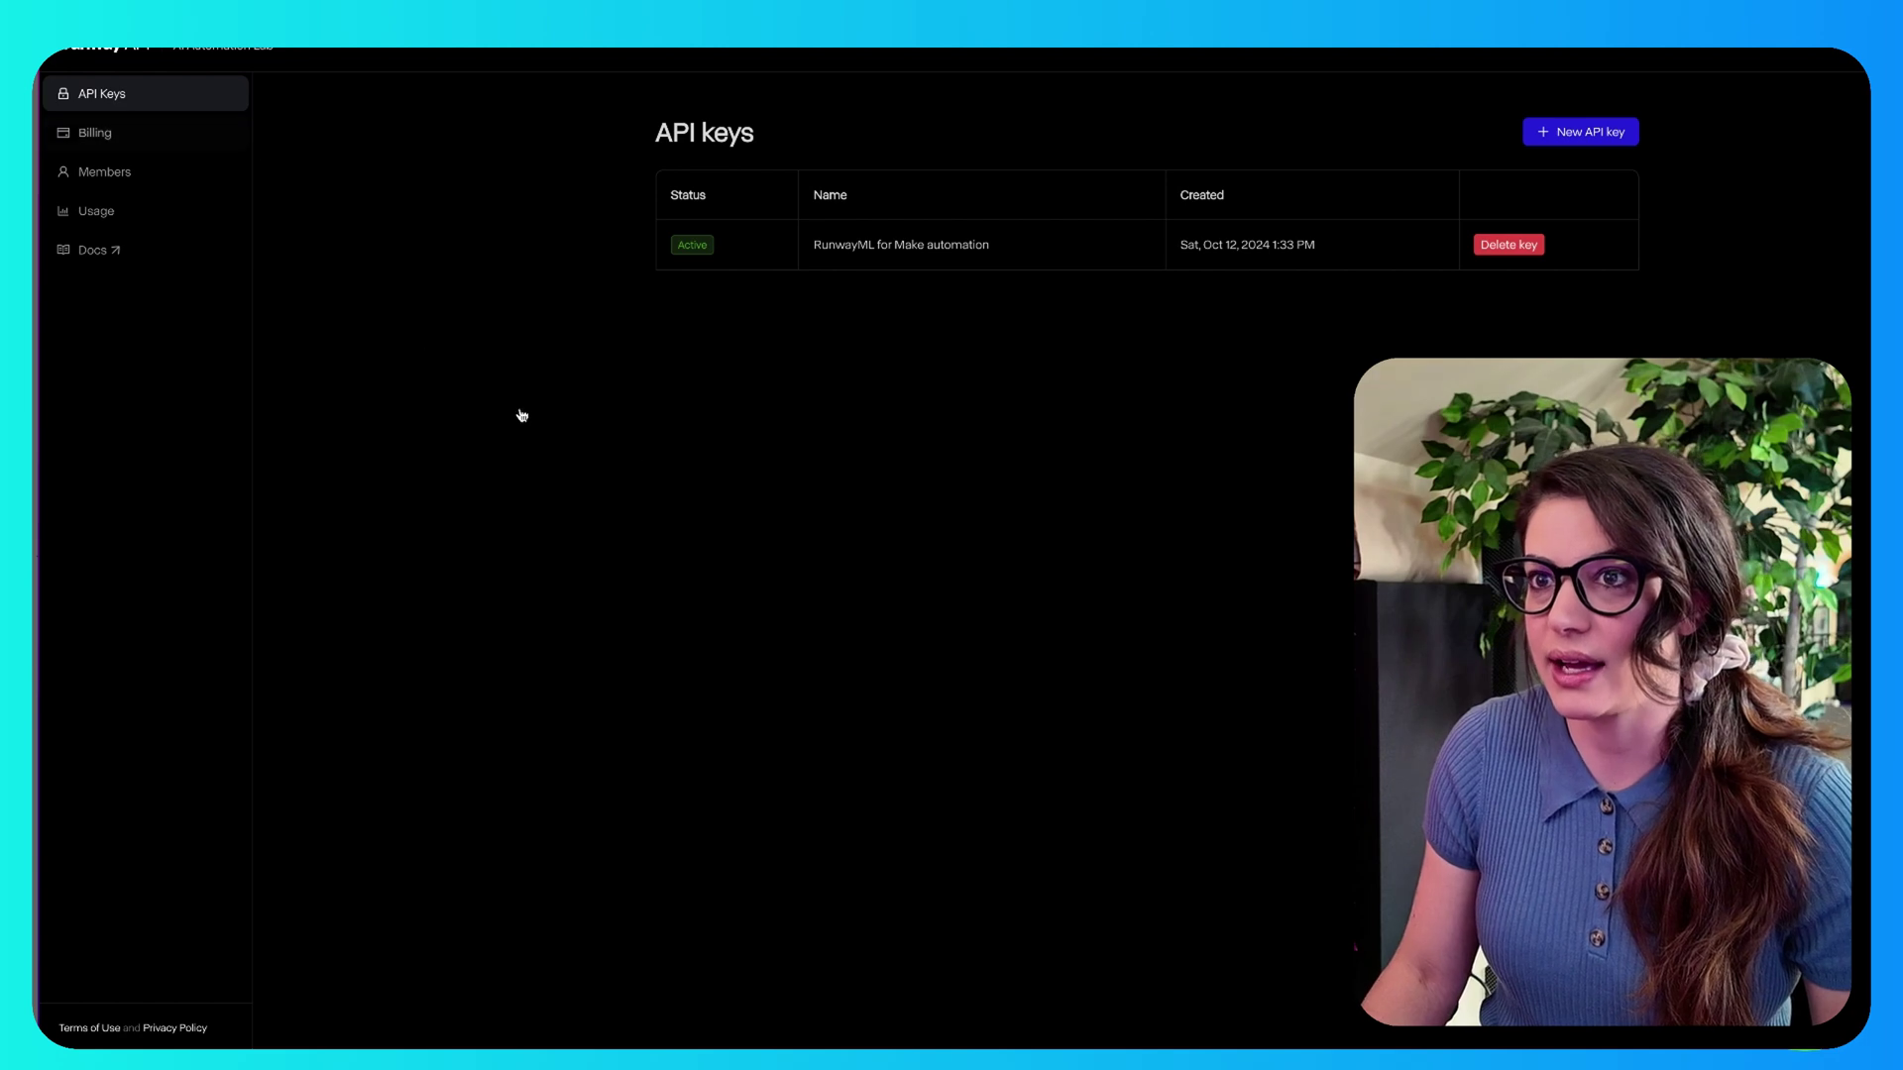
click(91, 136)
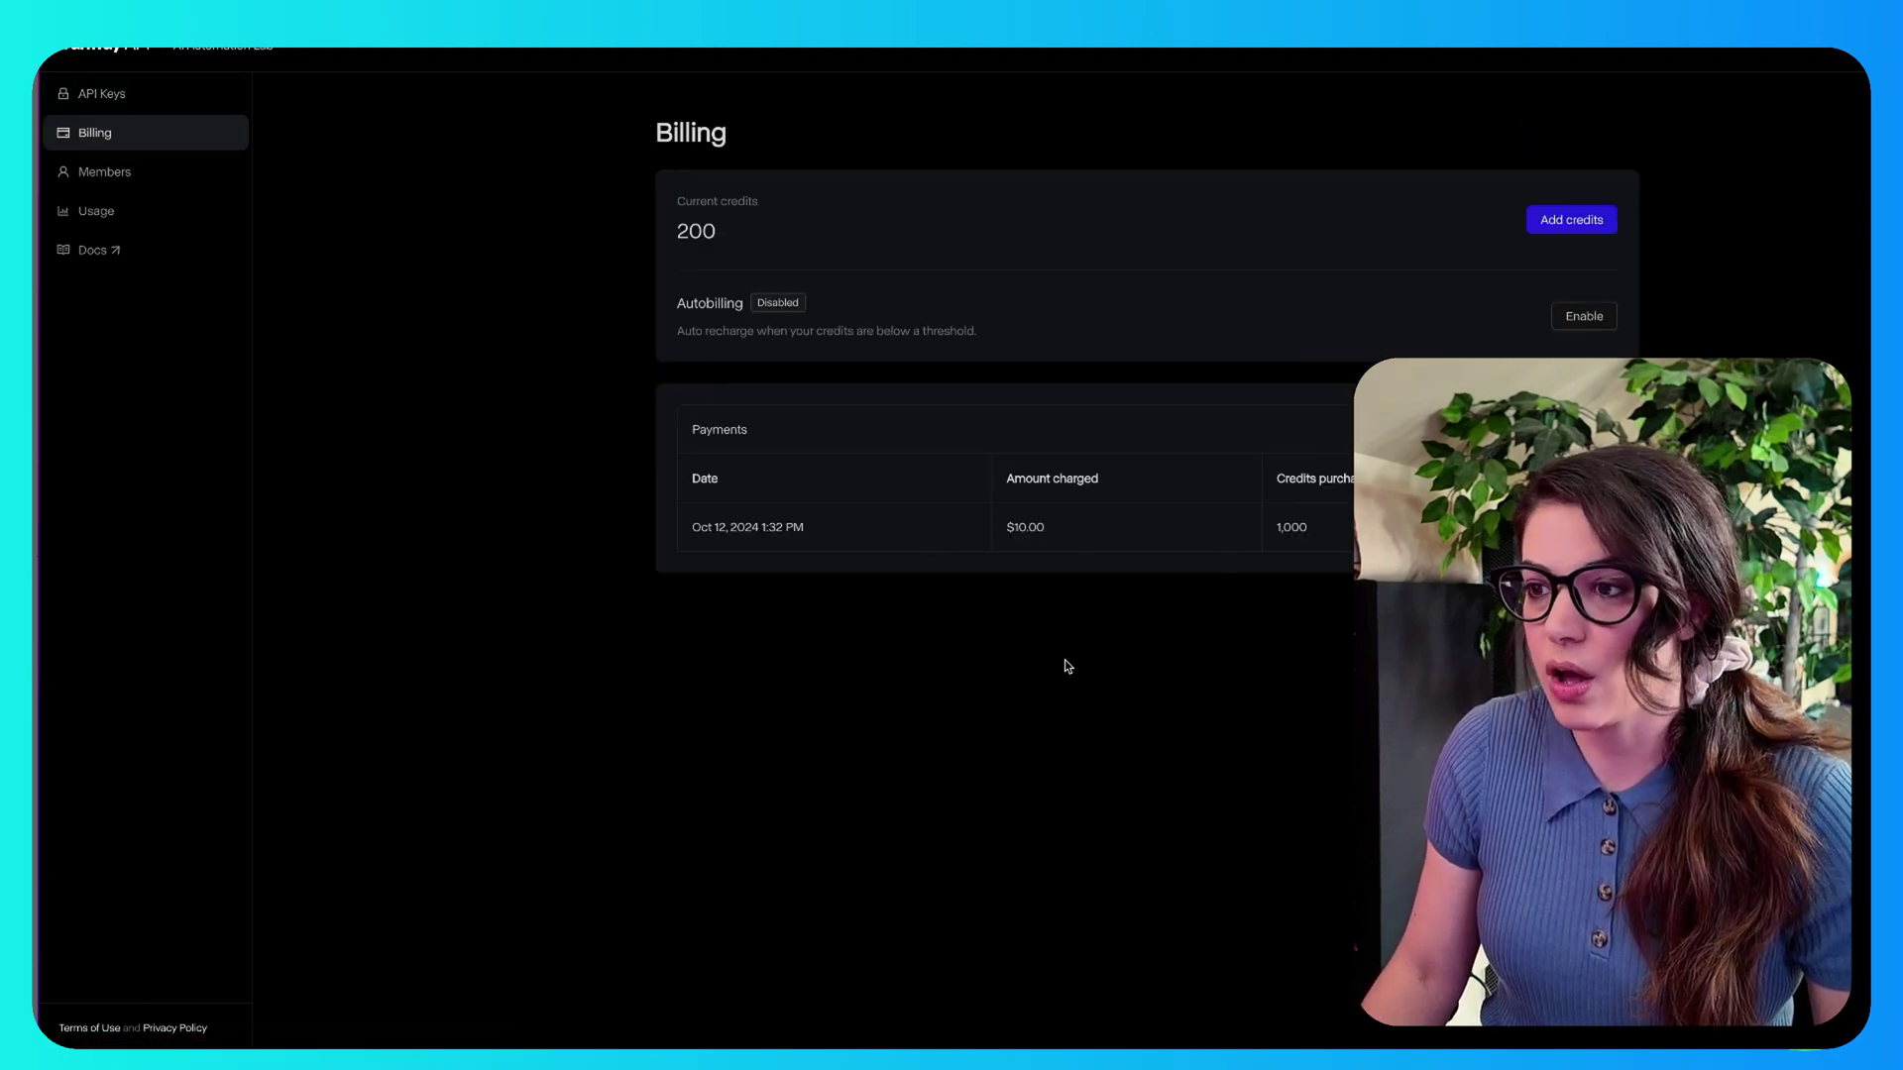
click(129, 92)
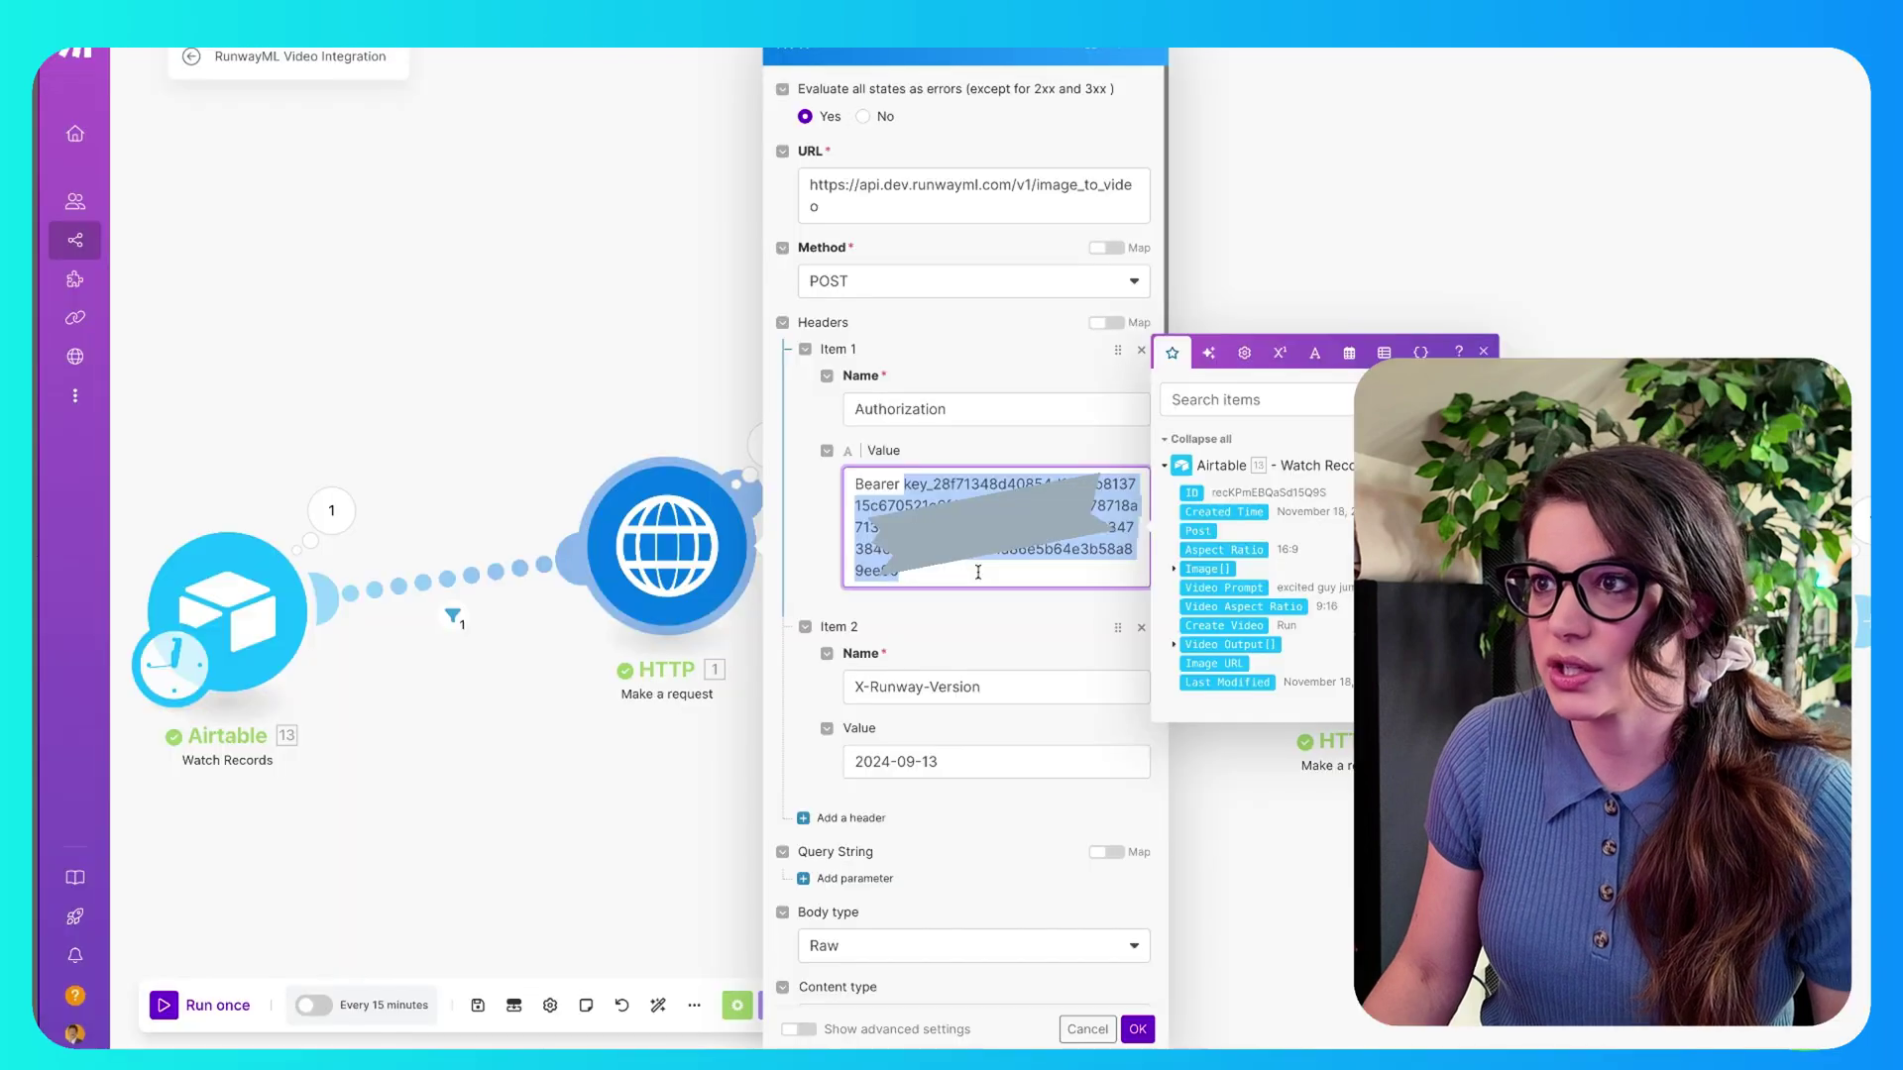
Examine the name and value of the X-Runway-Version header in the first HTTP module
click(998, 614)
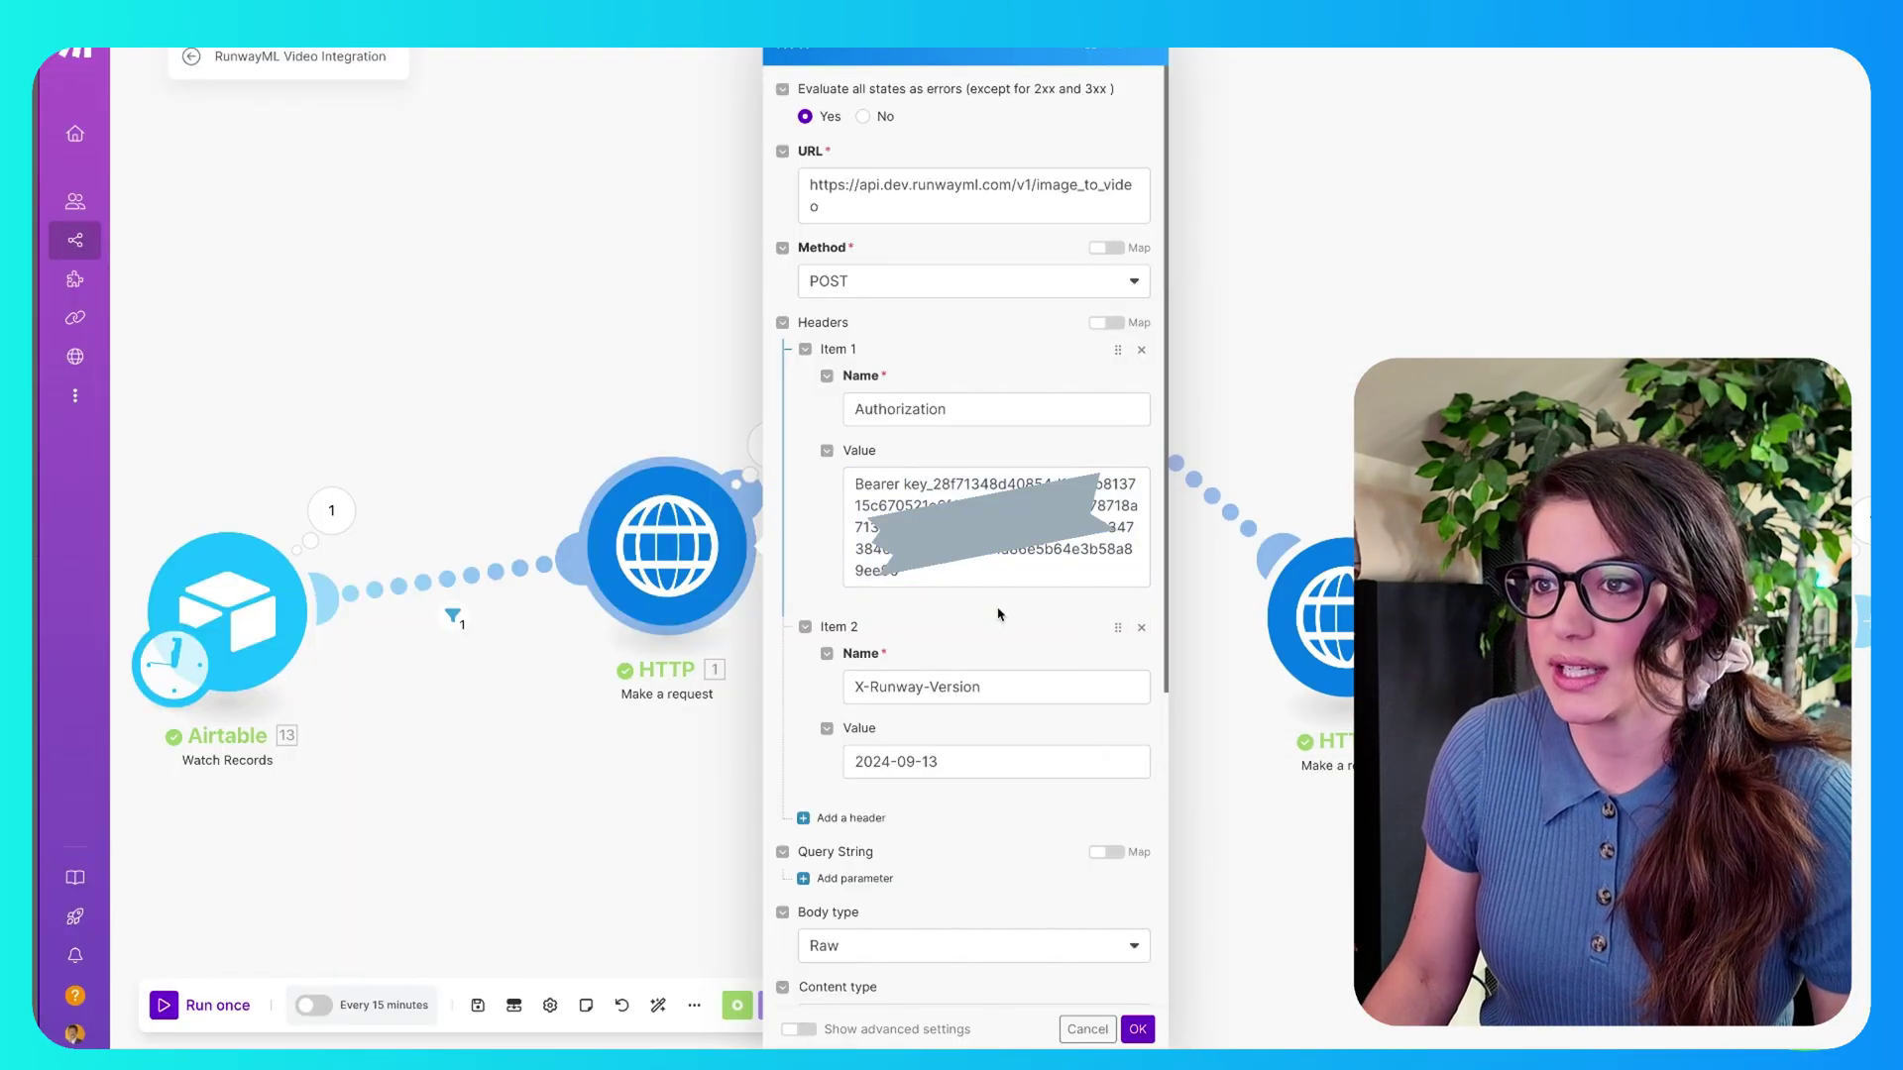
scroll(1050, 615, down, 2)
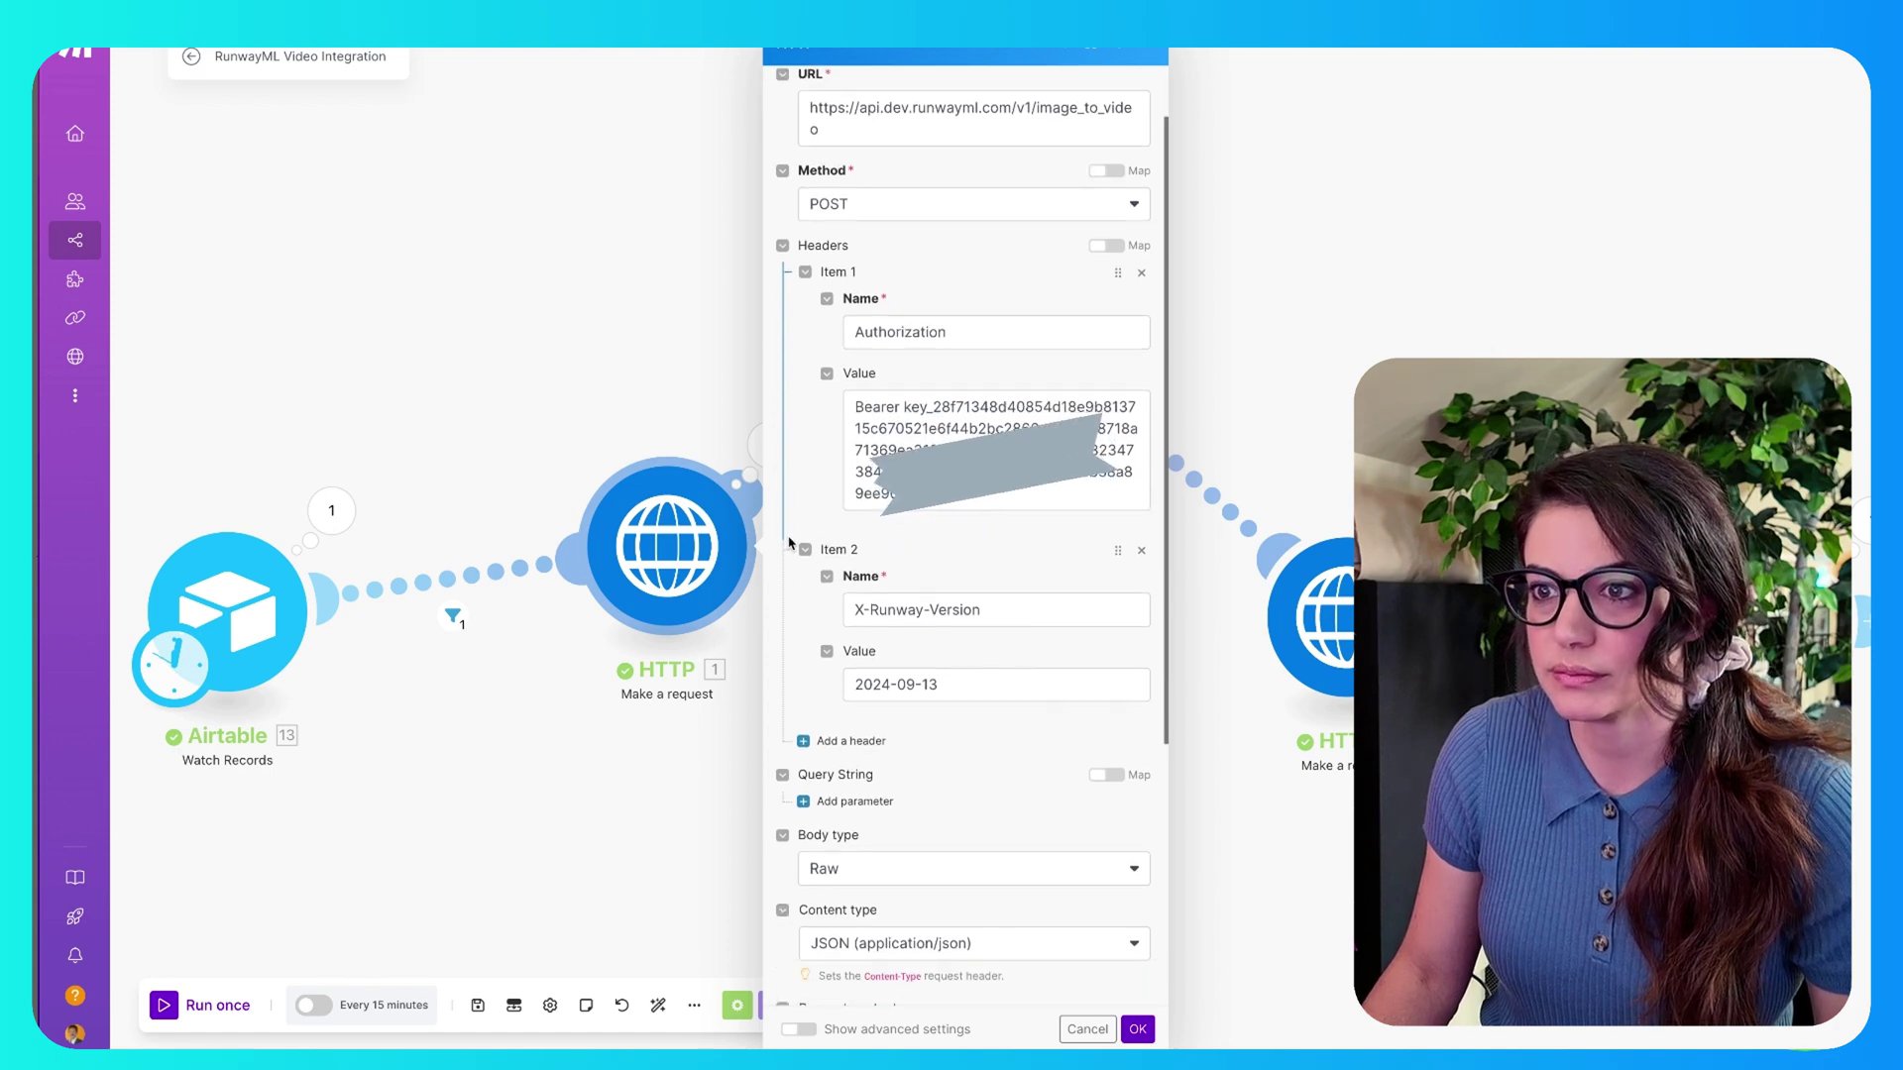
click(1020, 610)
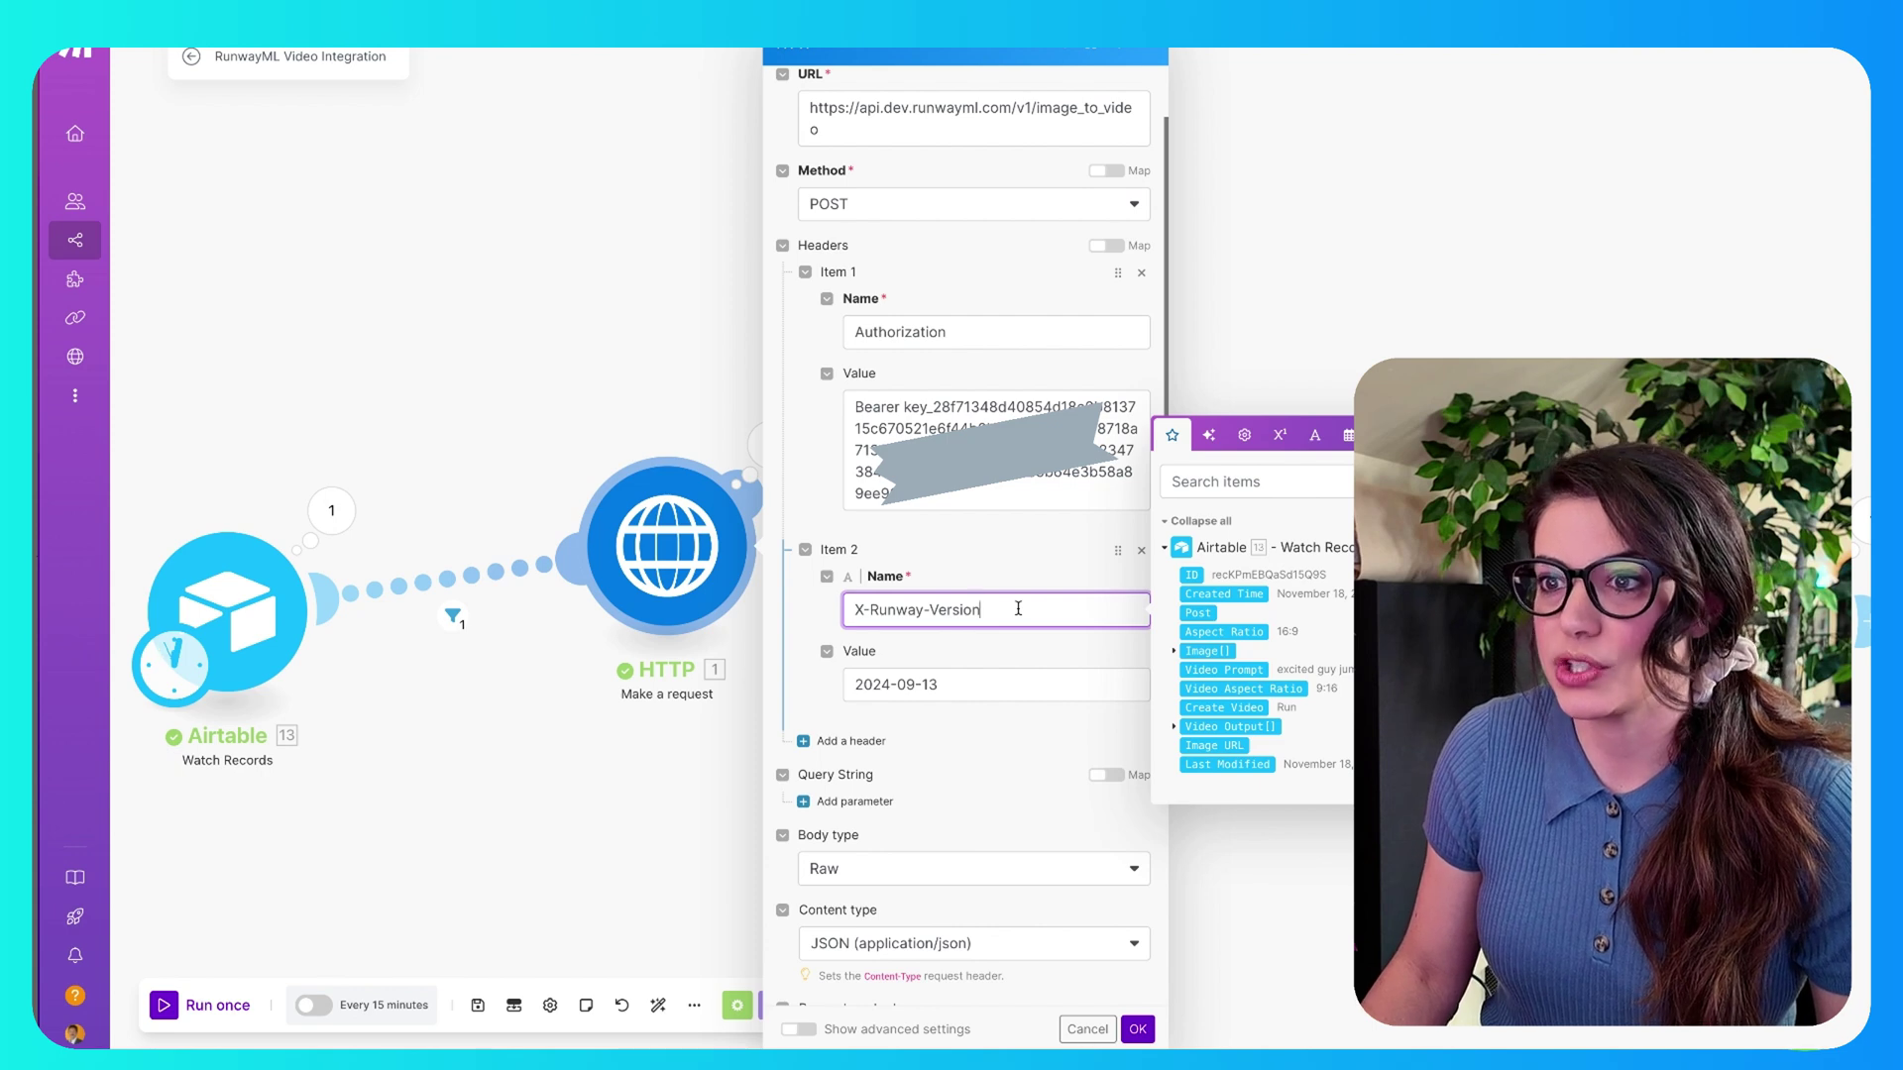
click(1014, 542)
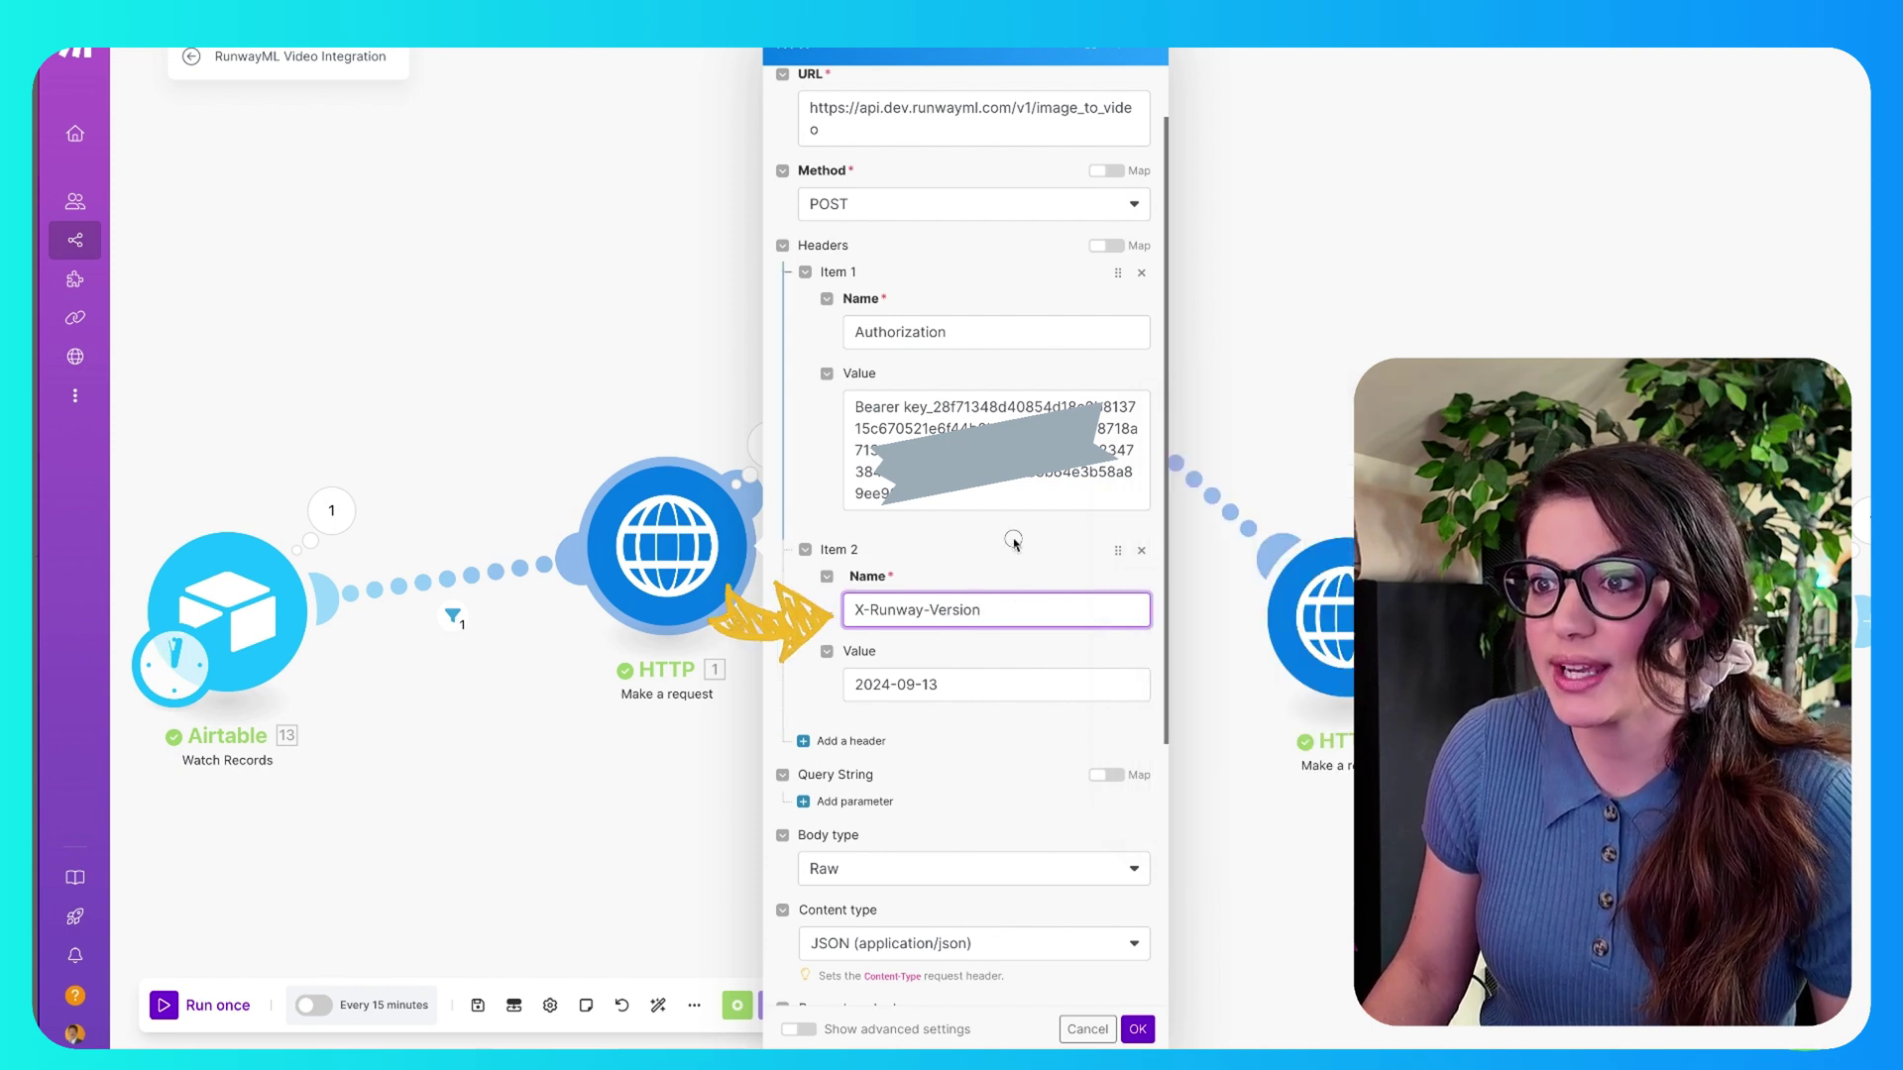
click(1011, 686)
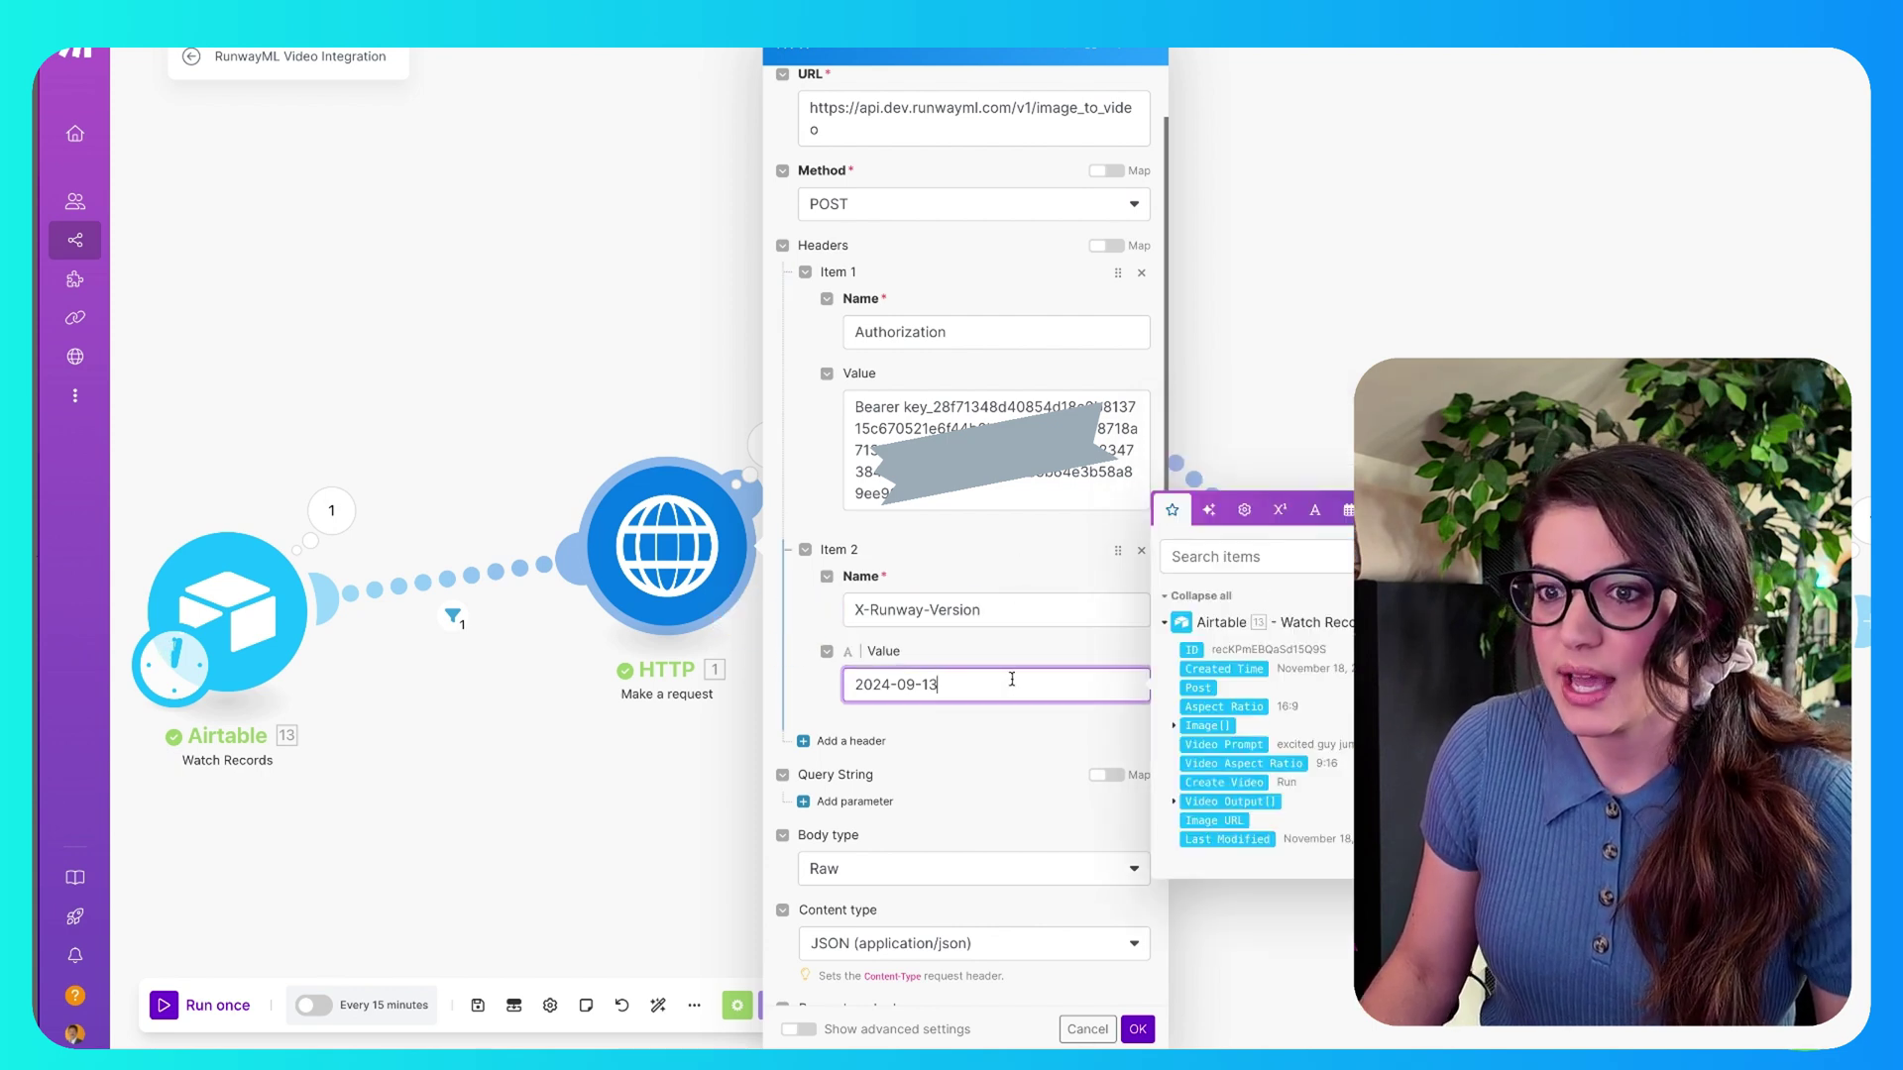
scroll(1012, 680, down, 5)
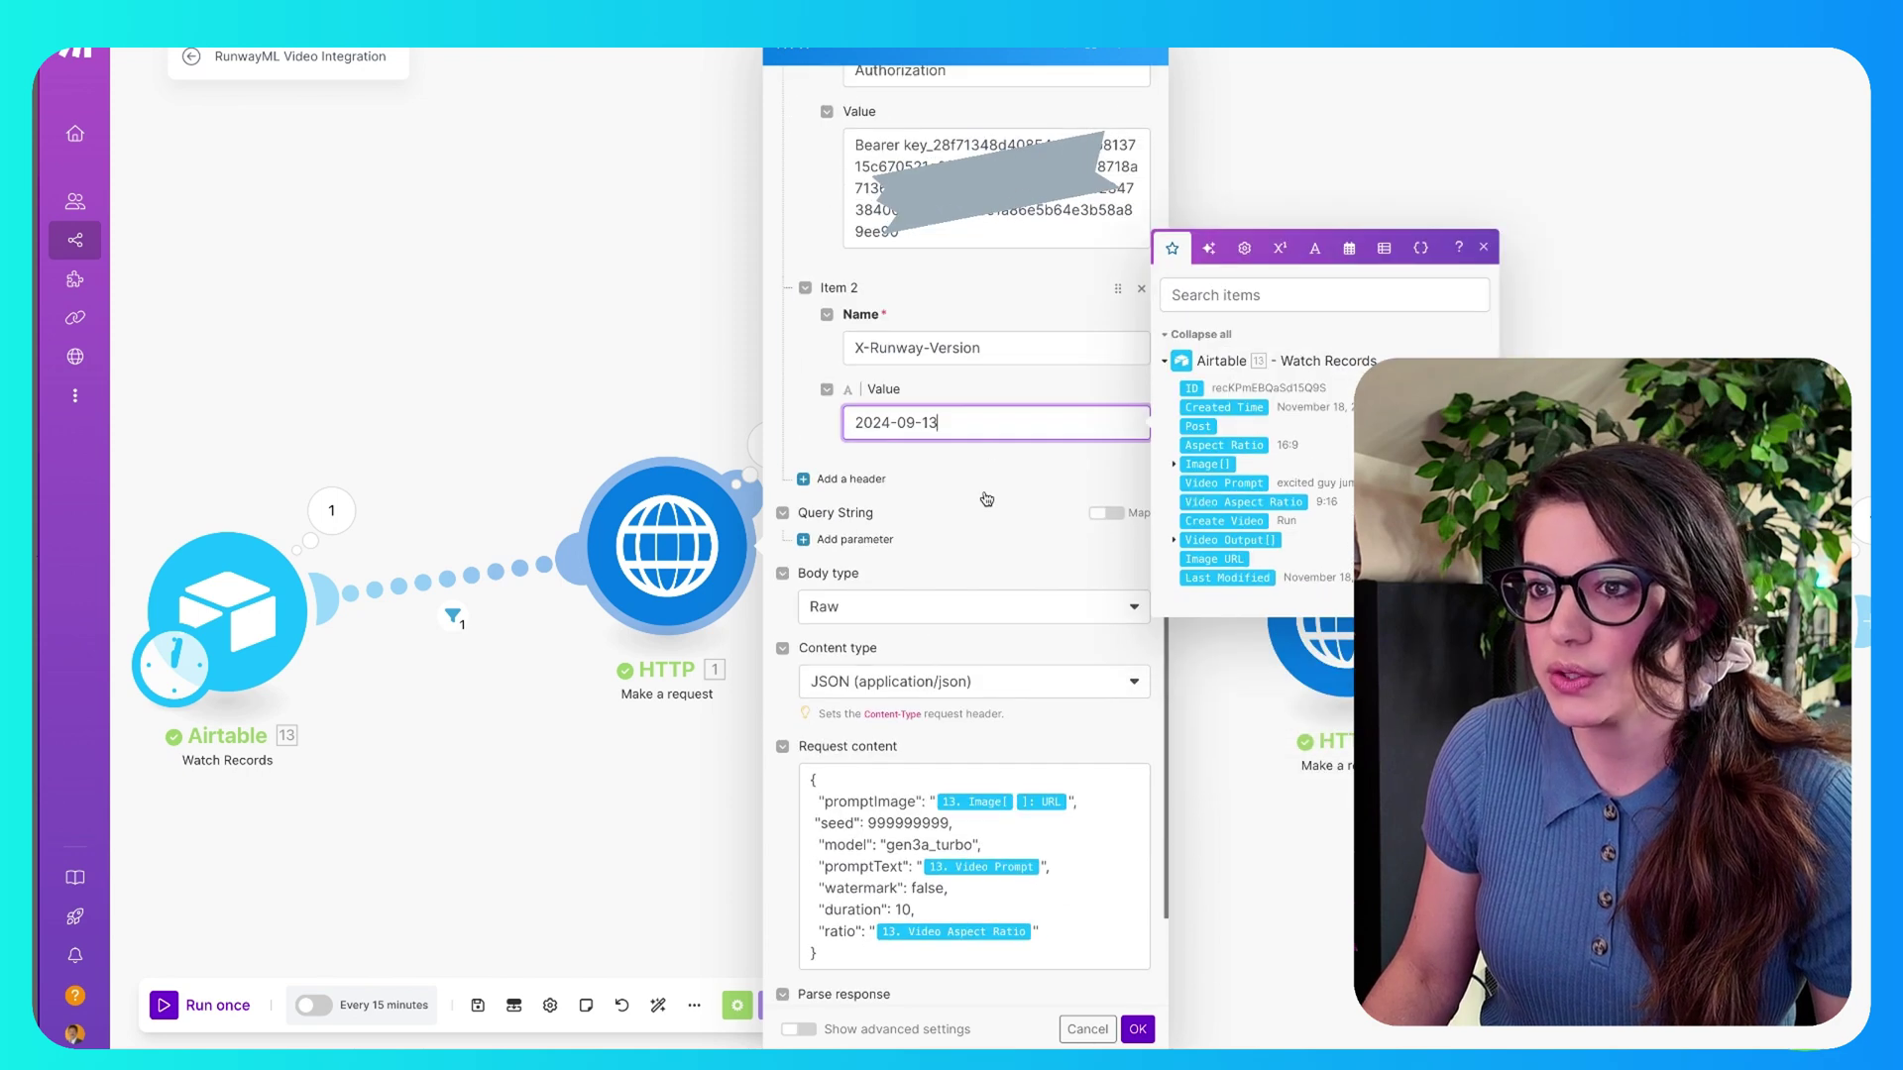
click(989, 531)
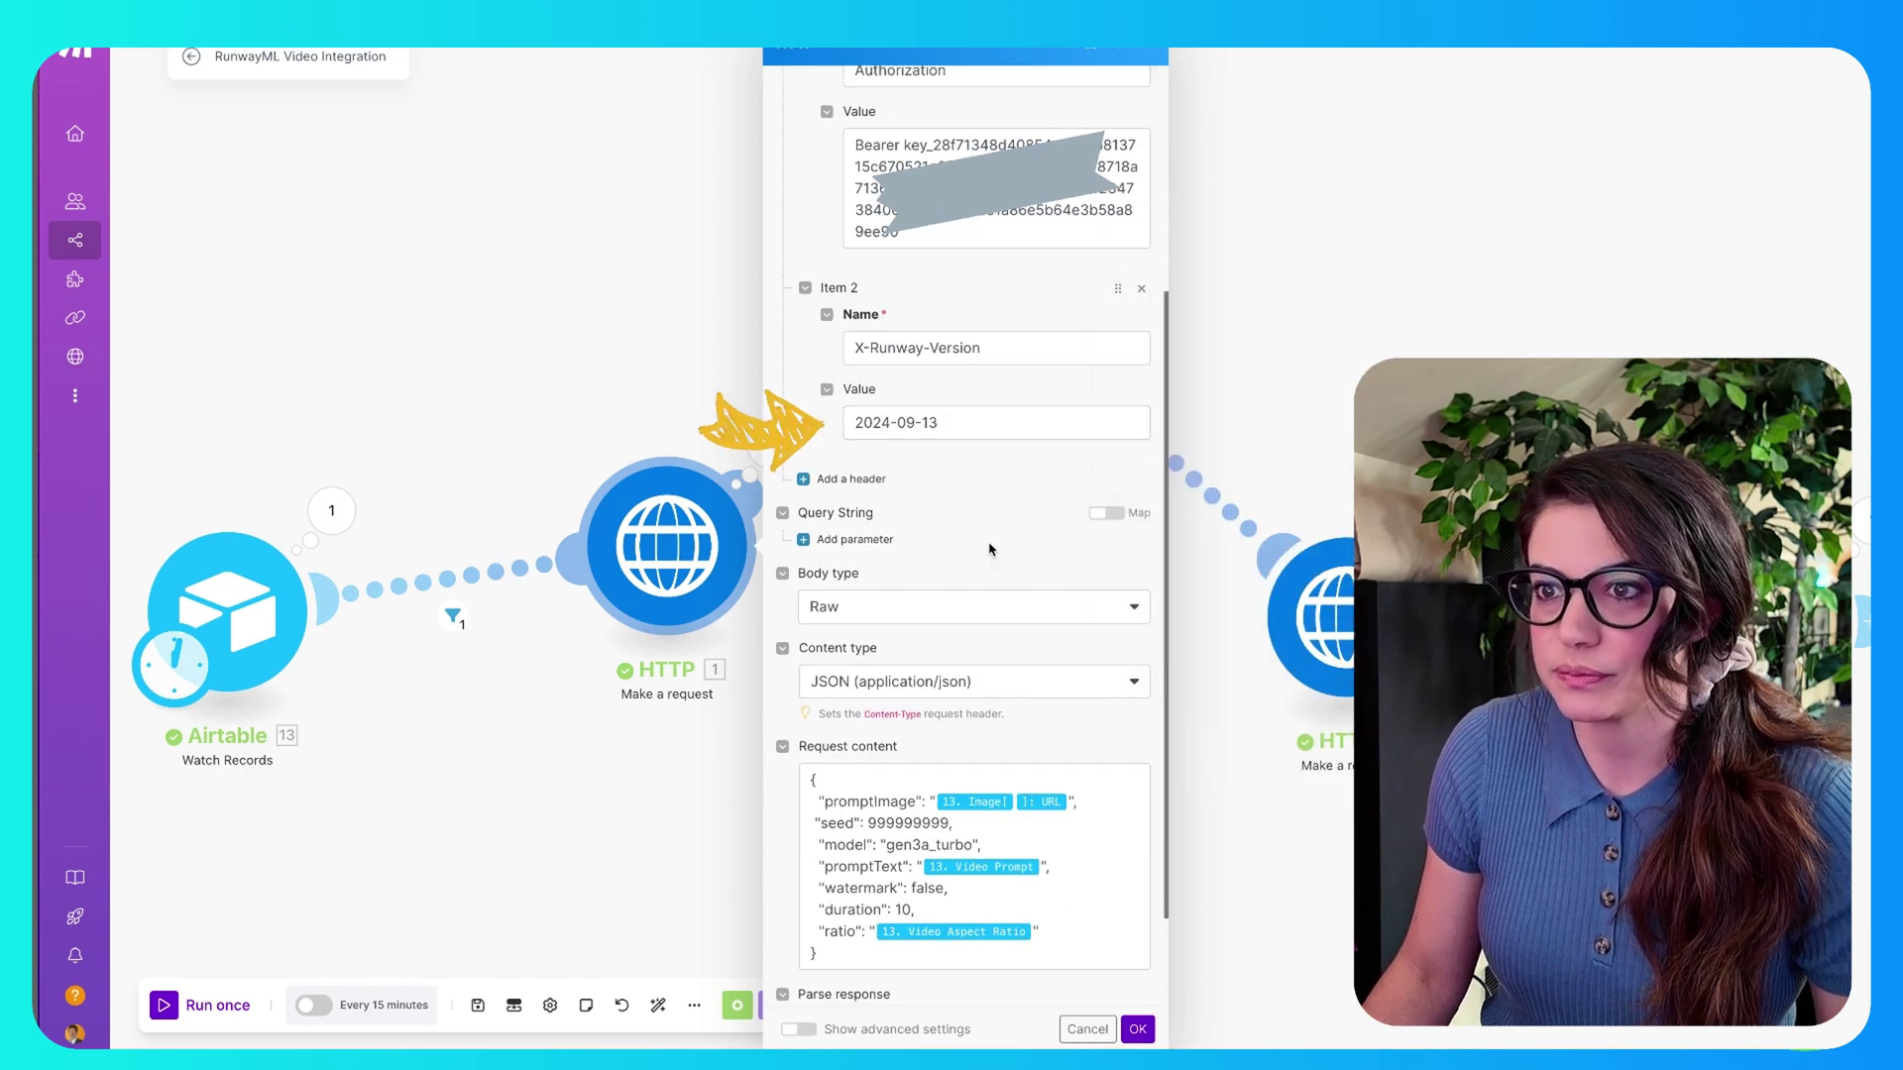
Check the body type and content type options of the first HTTP module without changing them
click(1032, 612)
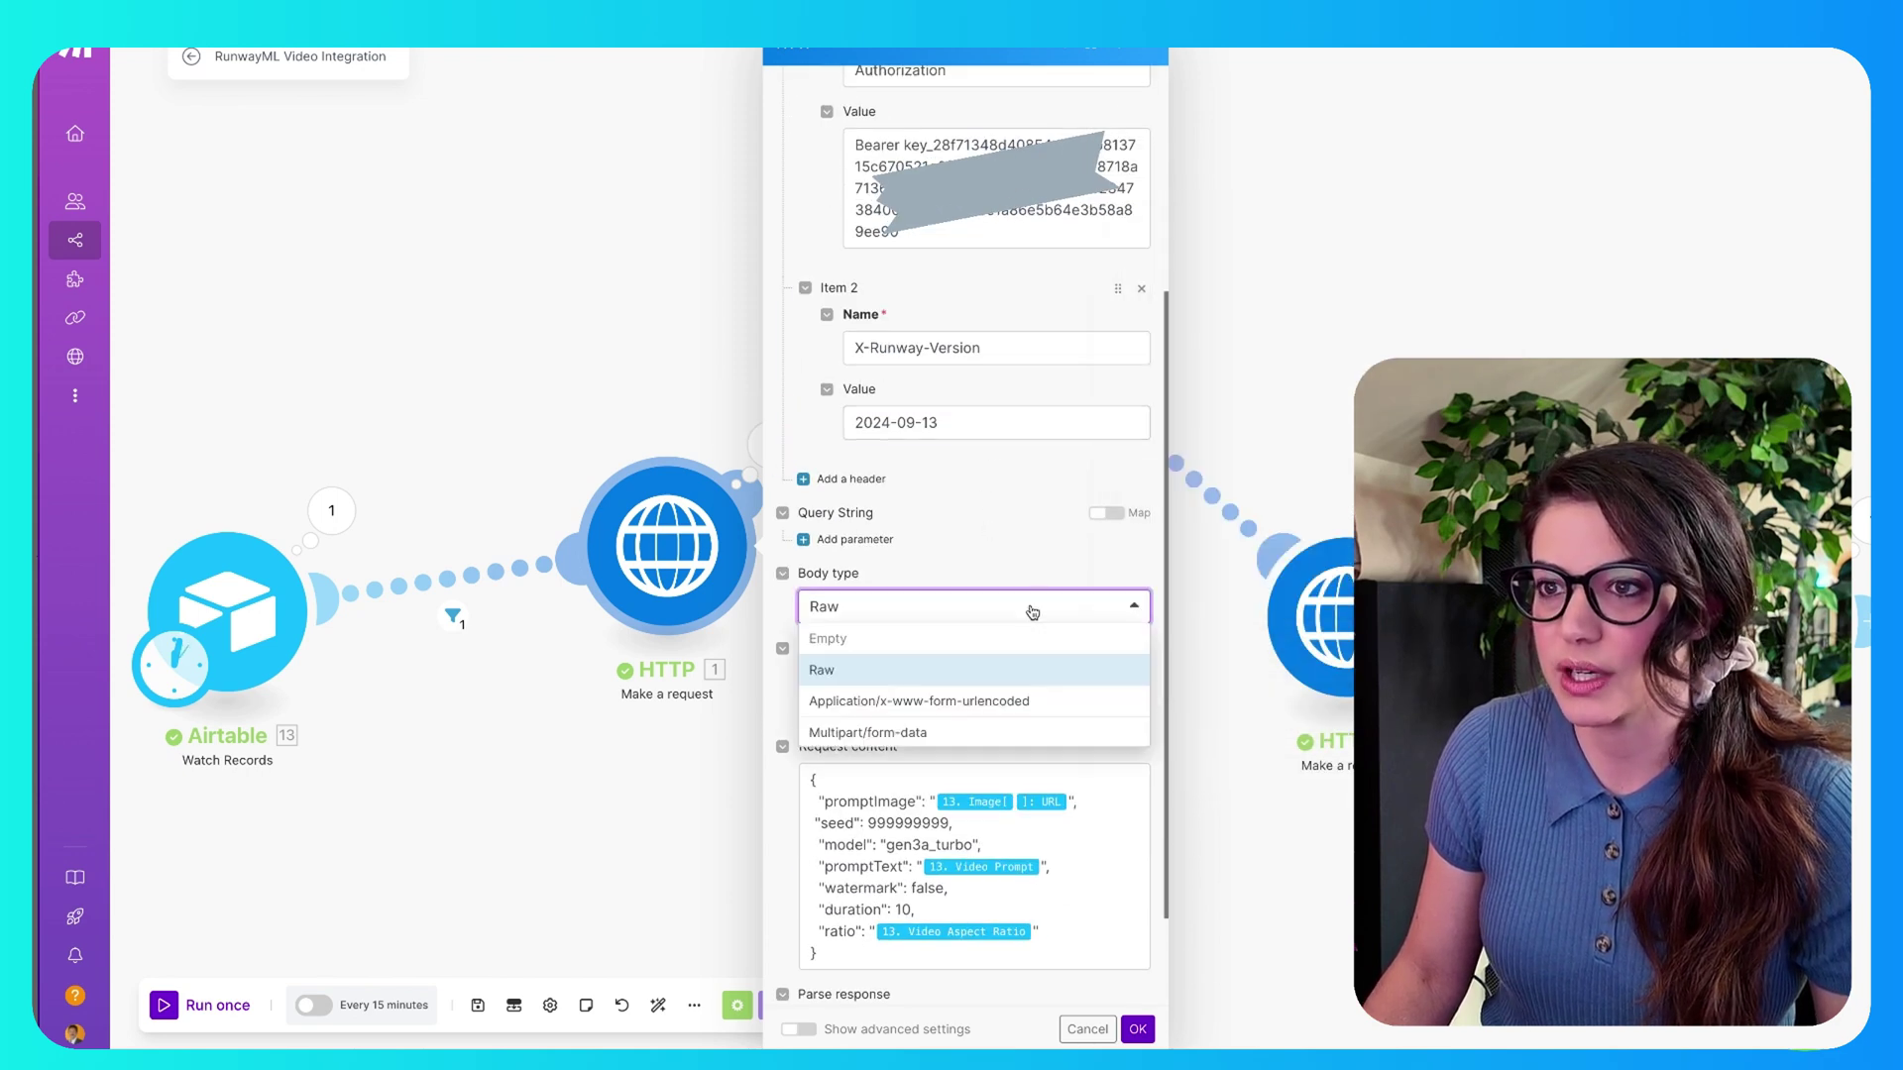
click(1017, 511)
click(1092, 681)
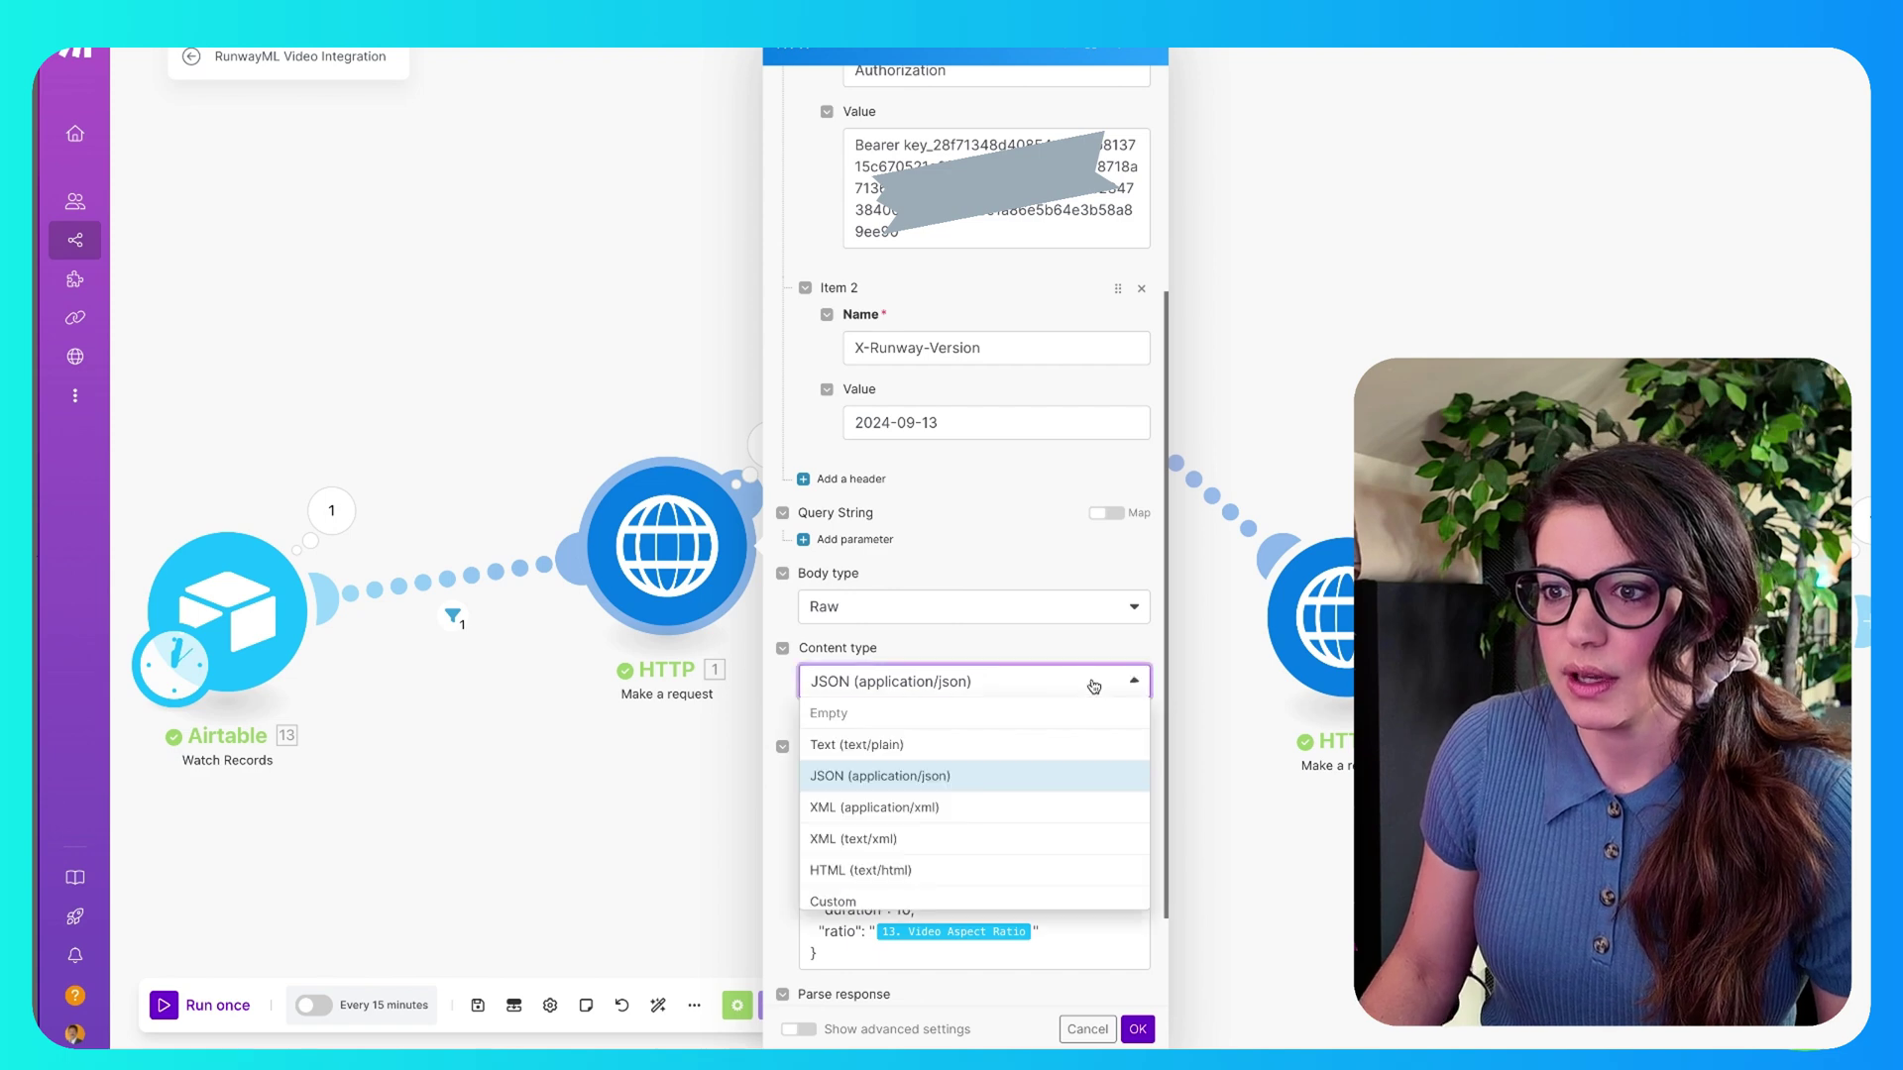
click(1093, 683)
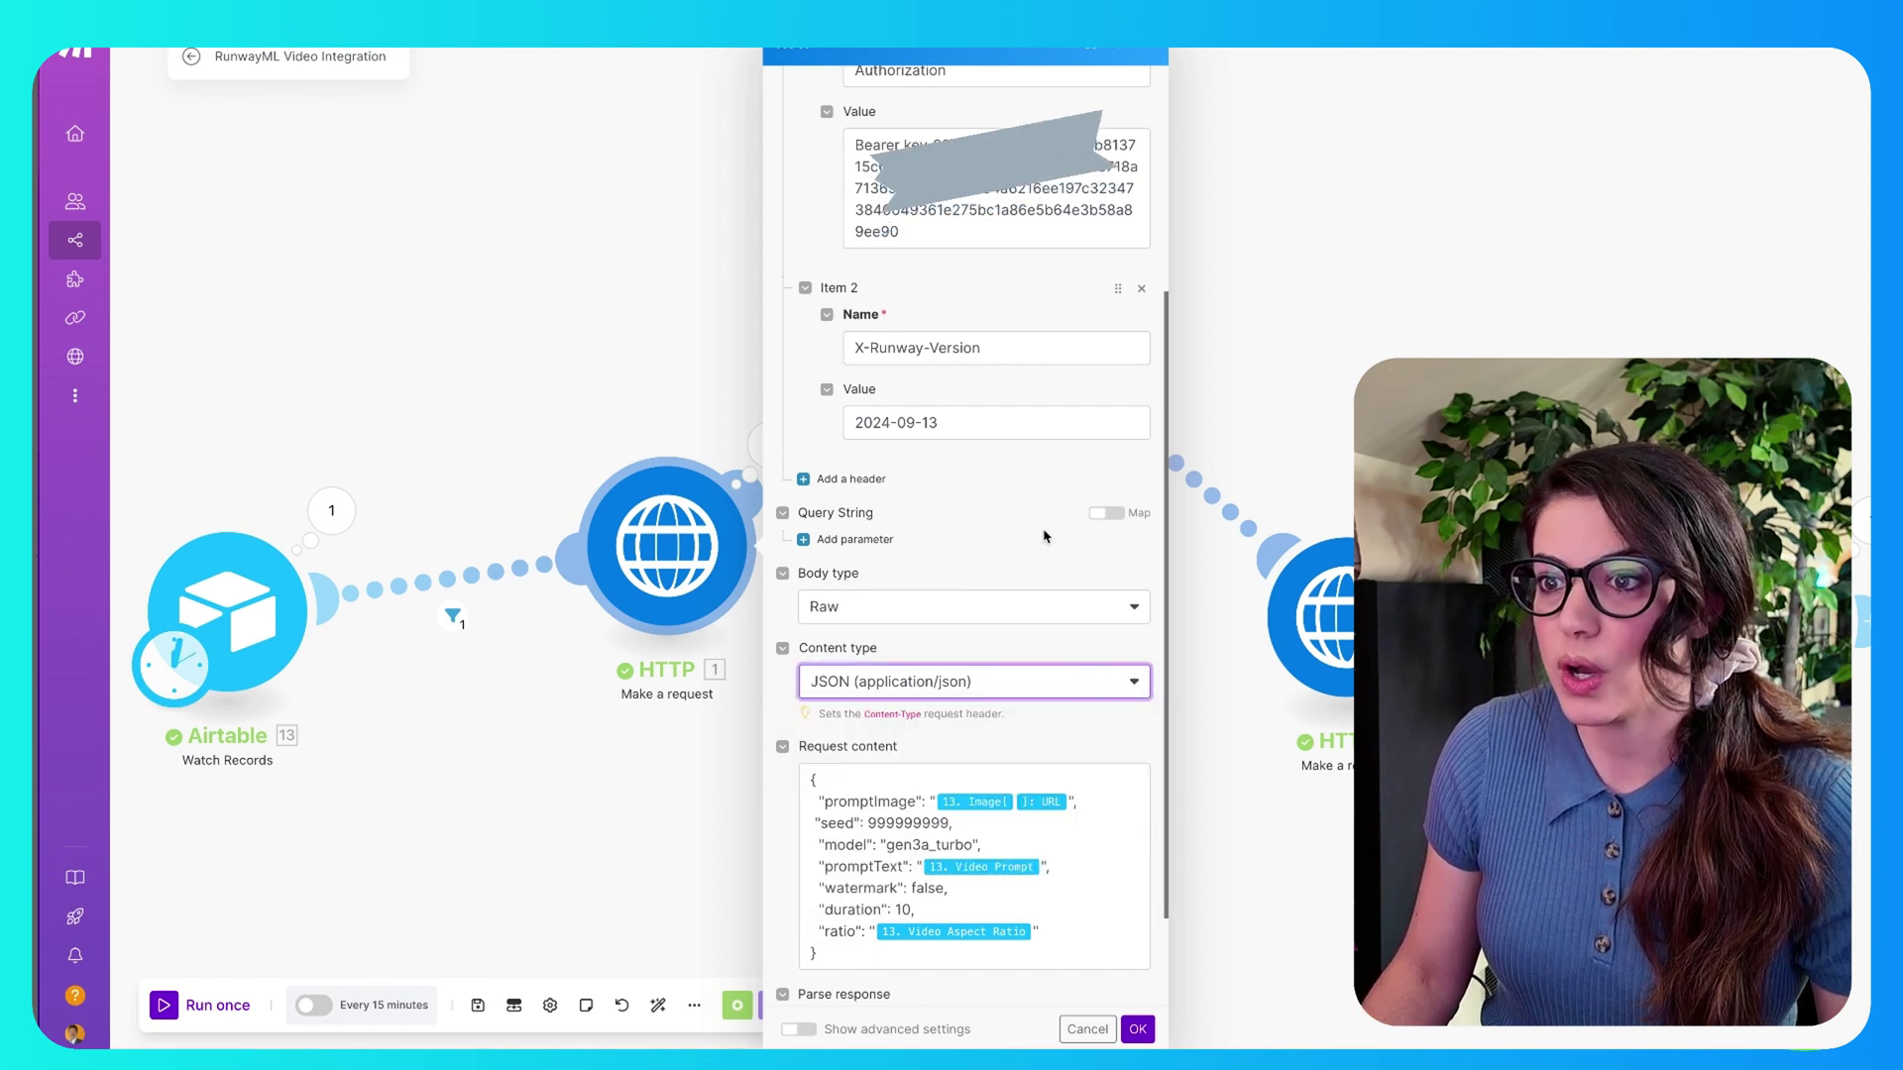
Examine the first HTTP module's JSON request content with its mapped Airtable fields, and close the module settings with OK
scroll(1051, 565, down, 3)
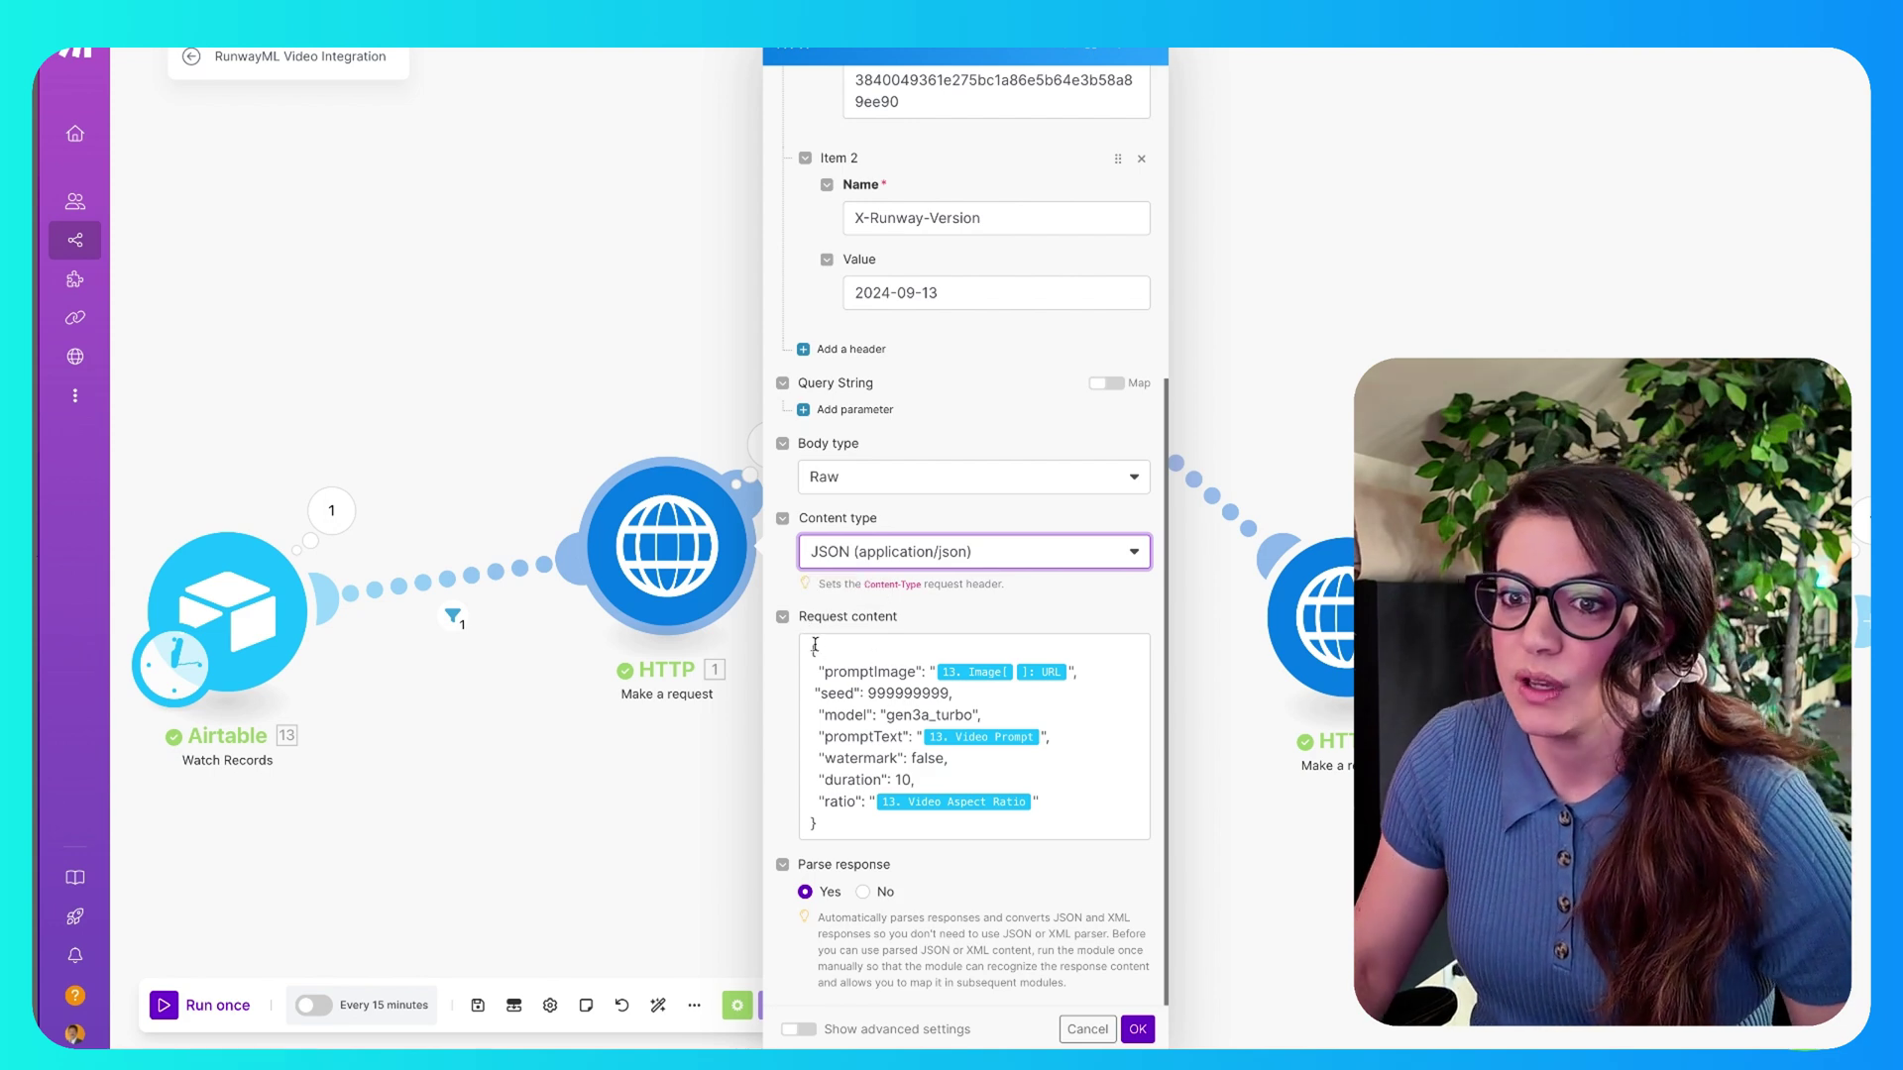
drag(814, 646, 1057, 835)
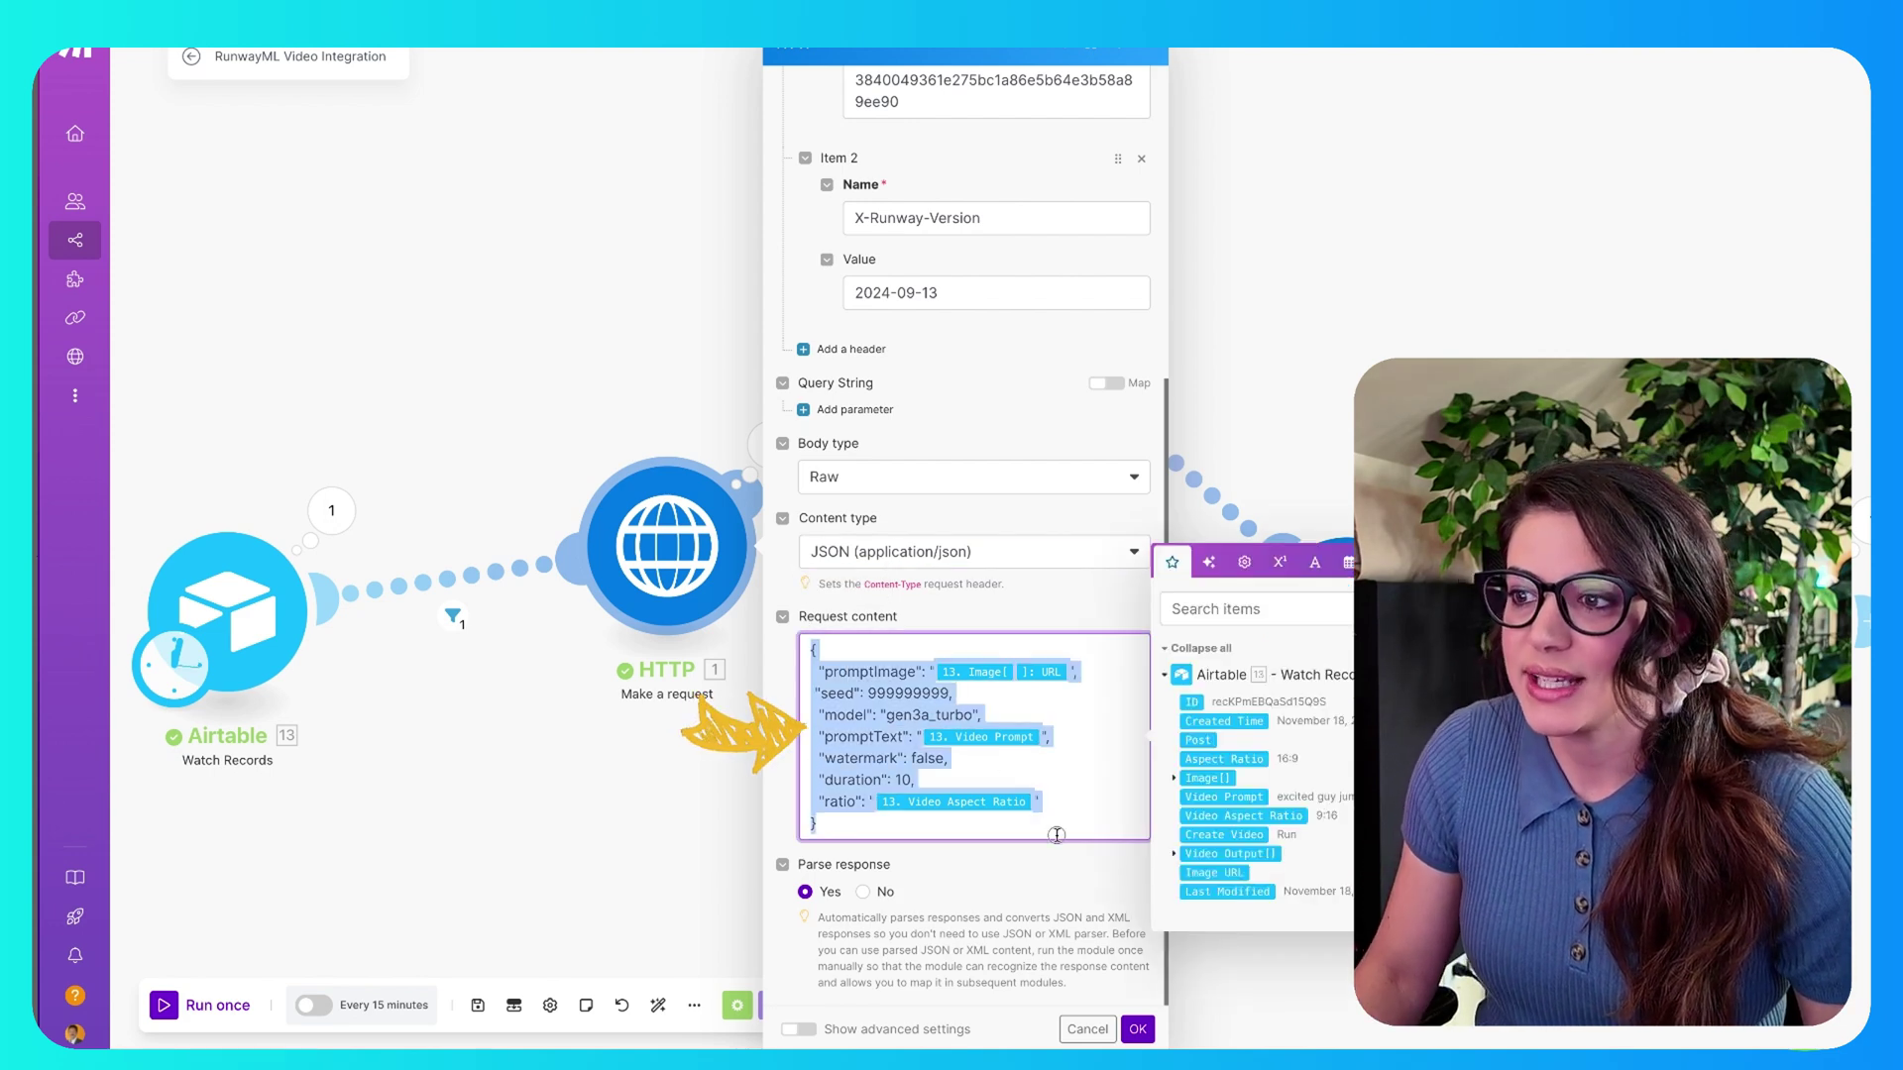
click(1109, 721)
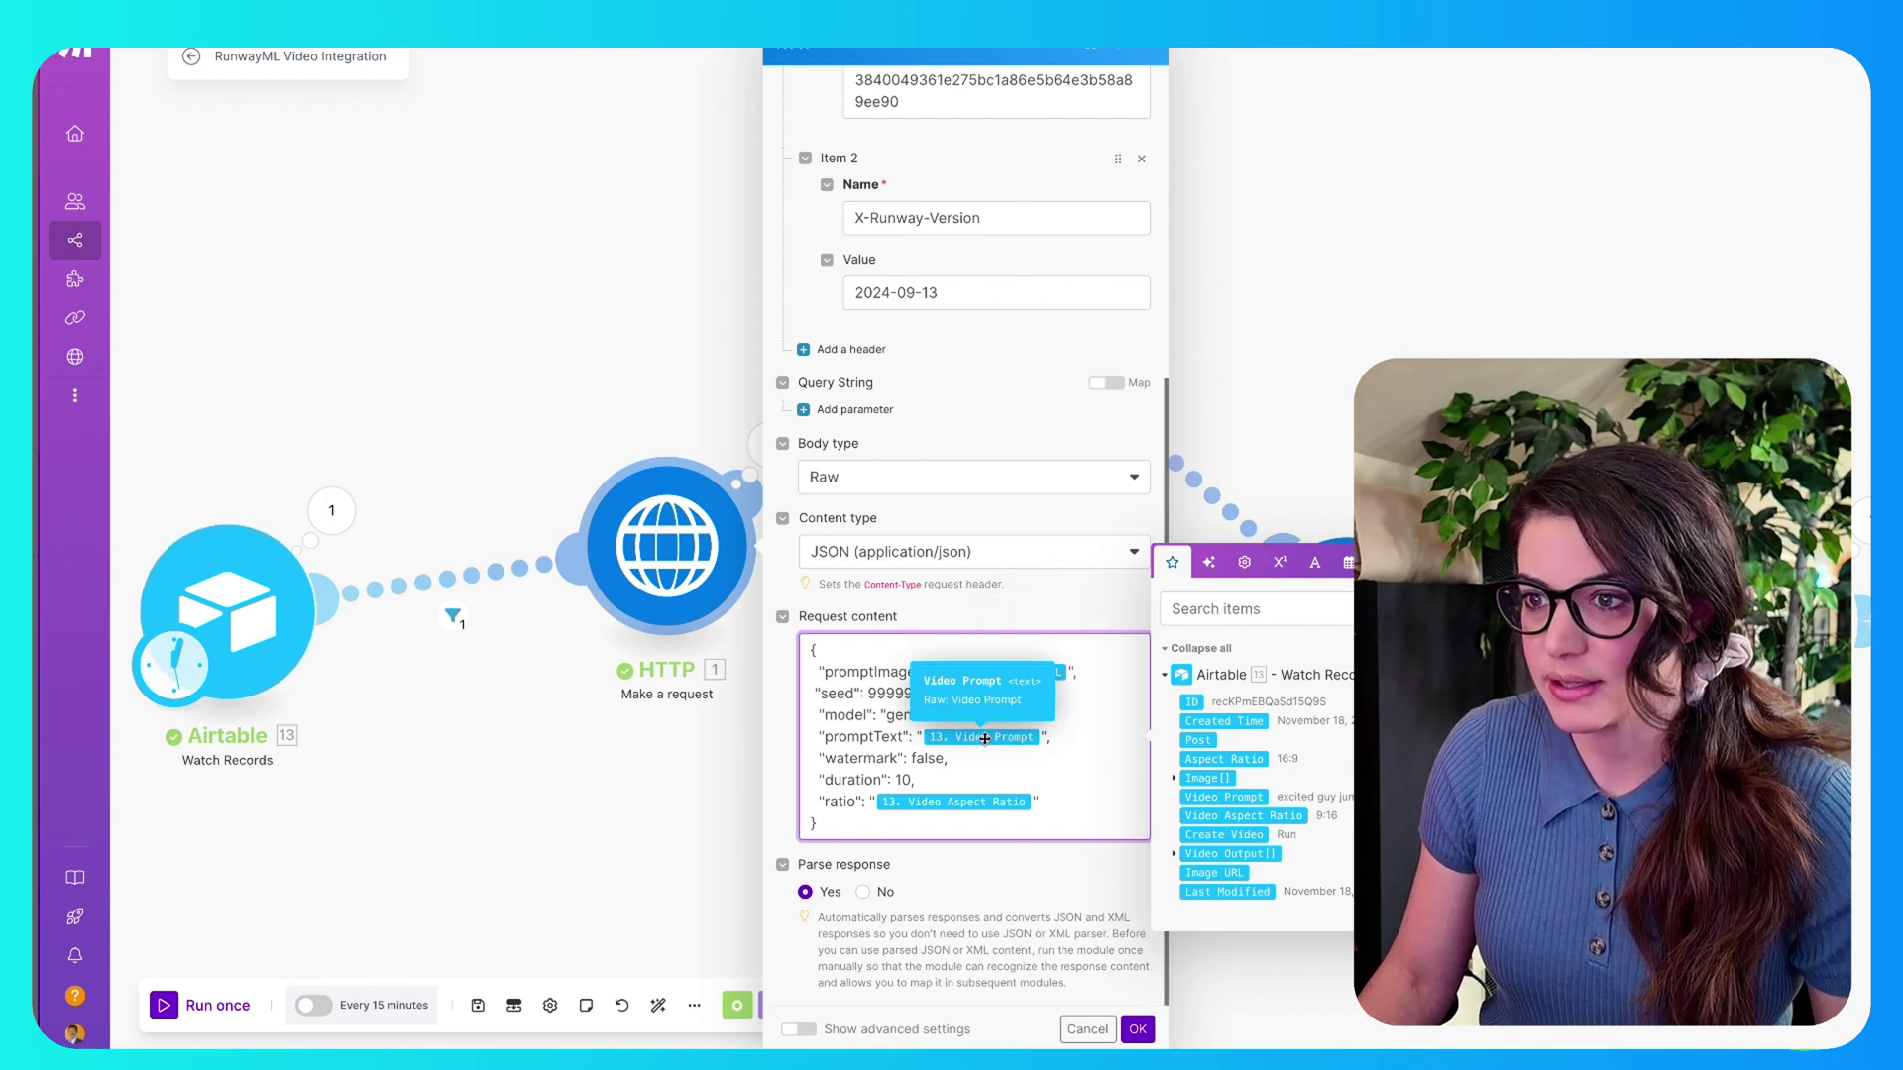
click(1136, 1031)
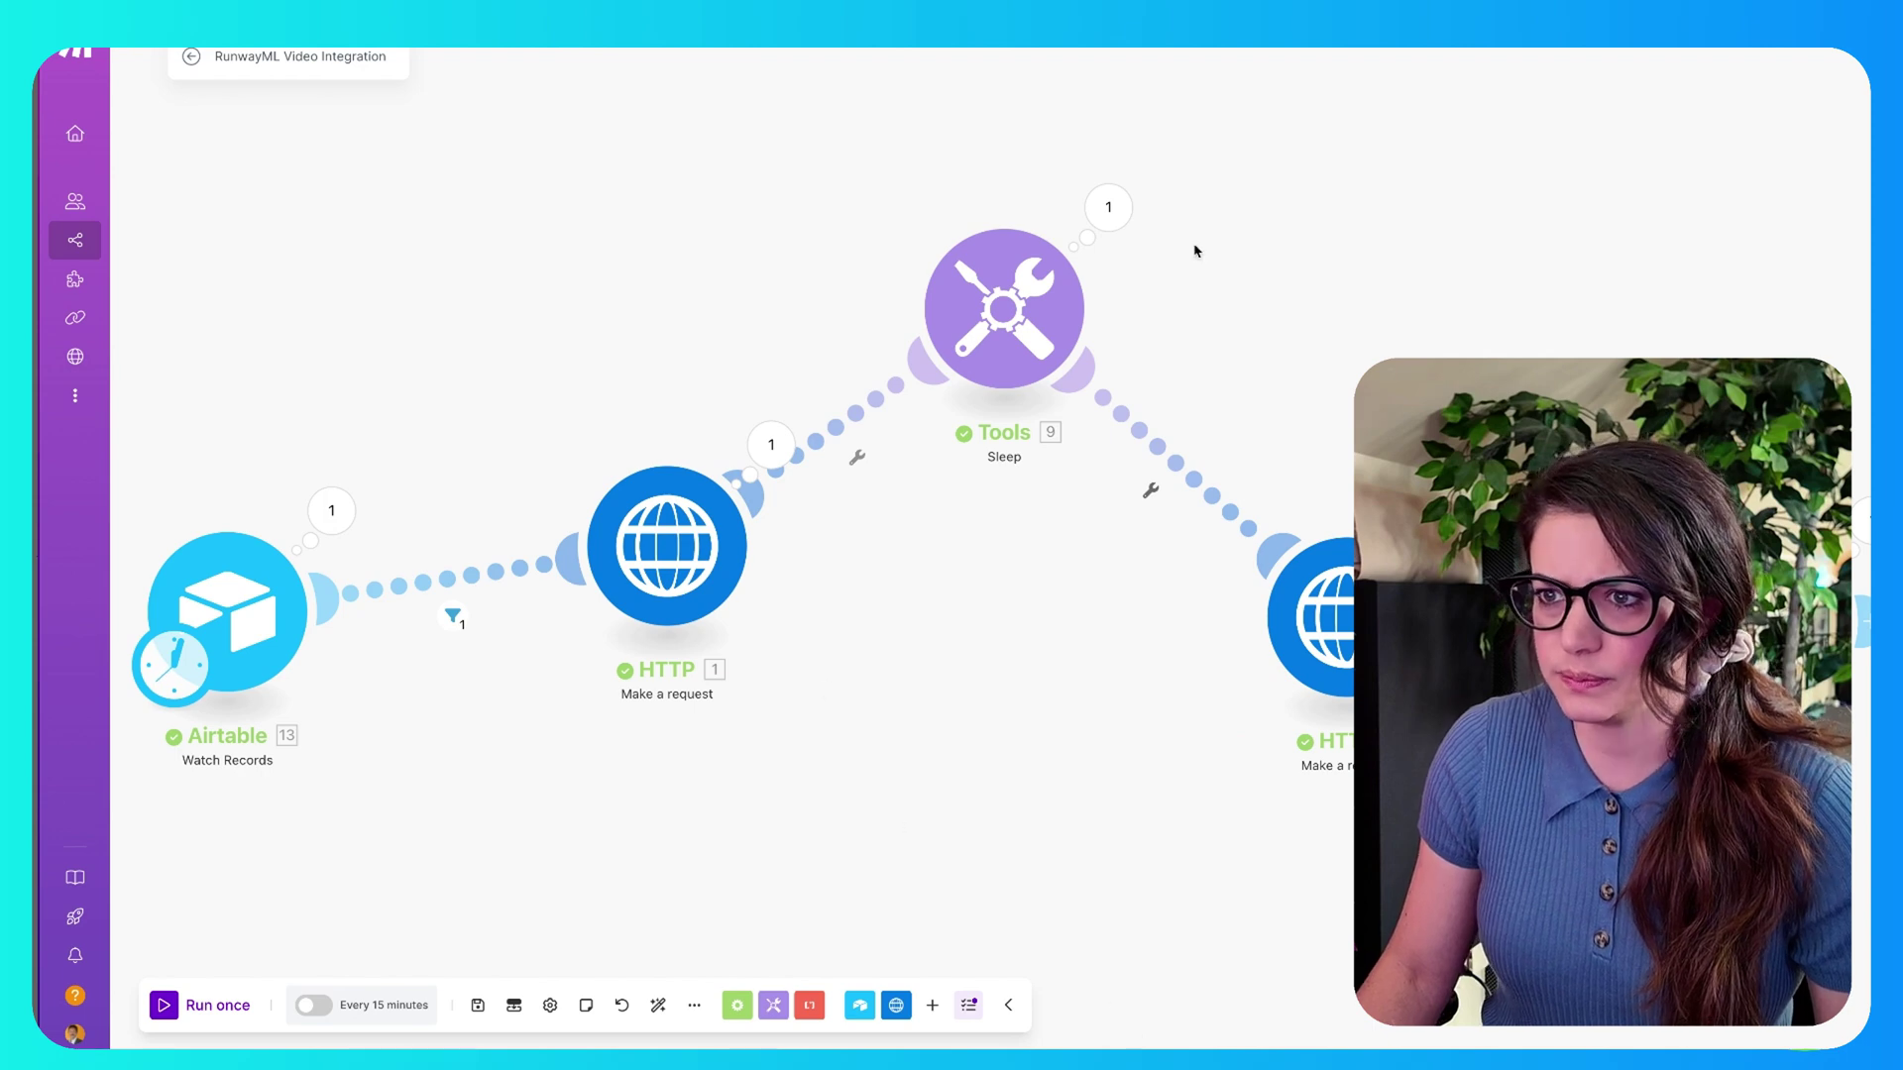
Check the delay setting of the Sleep module between the two HTTP requests, and close it
click(1007, 317)
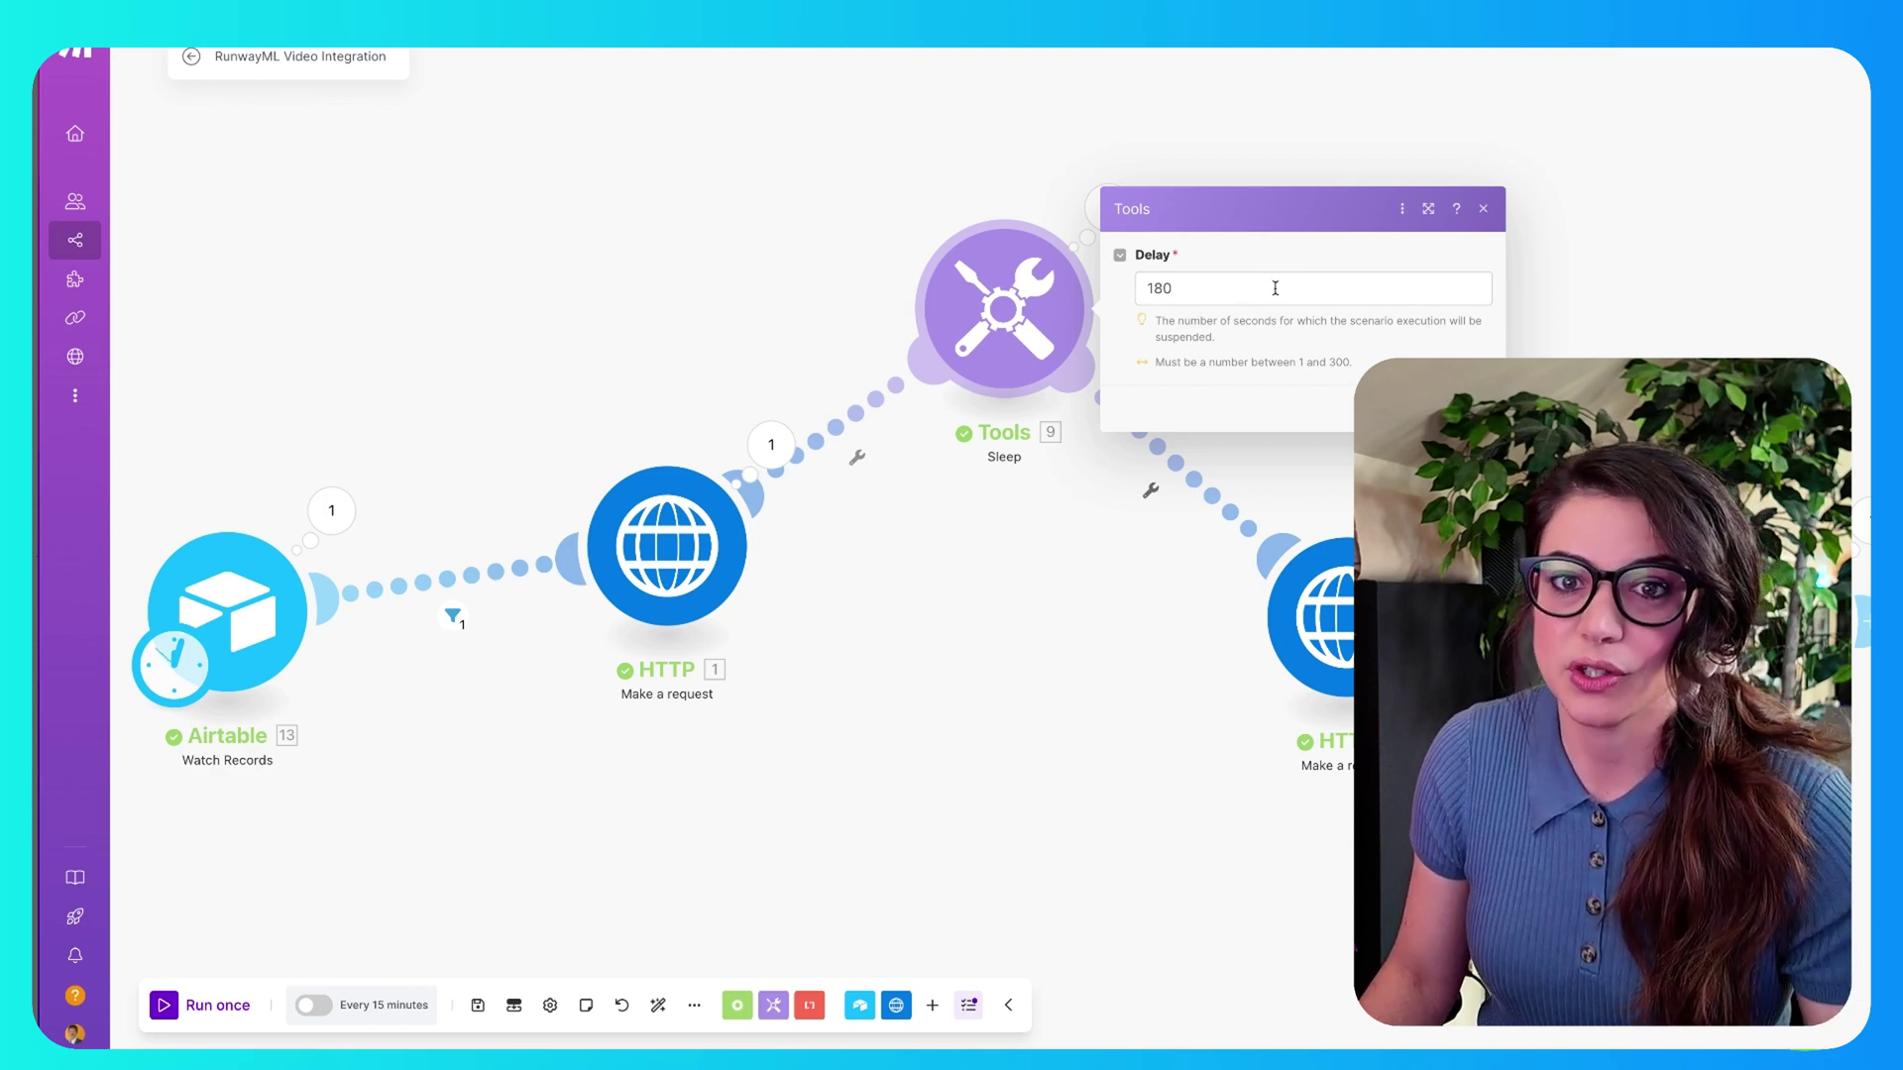
key(Escape)
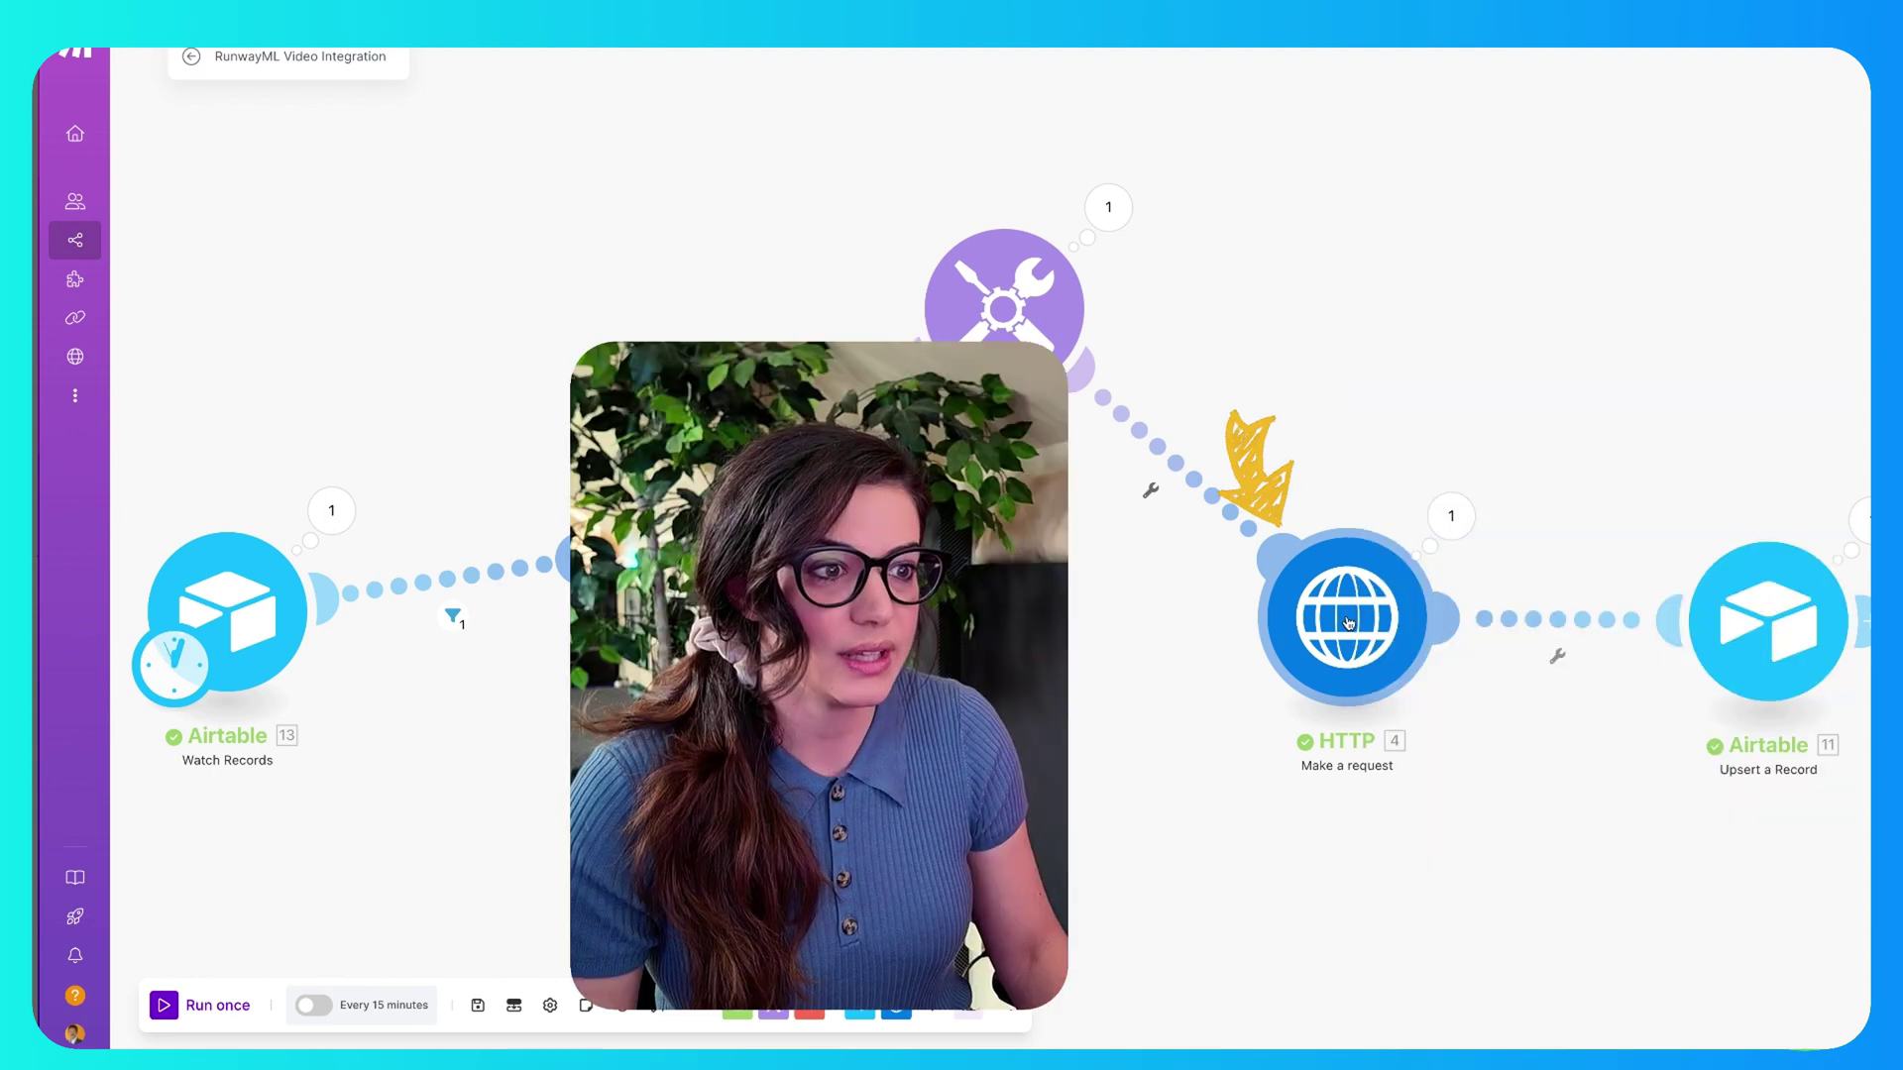
Examine the second HTTP module's tasks URL with its mapped data id, and check the available request methods
click(1346, 619)
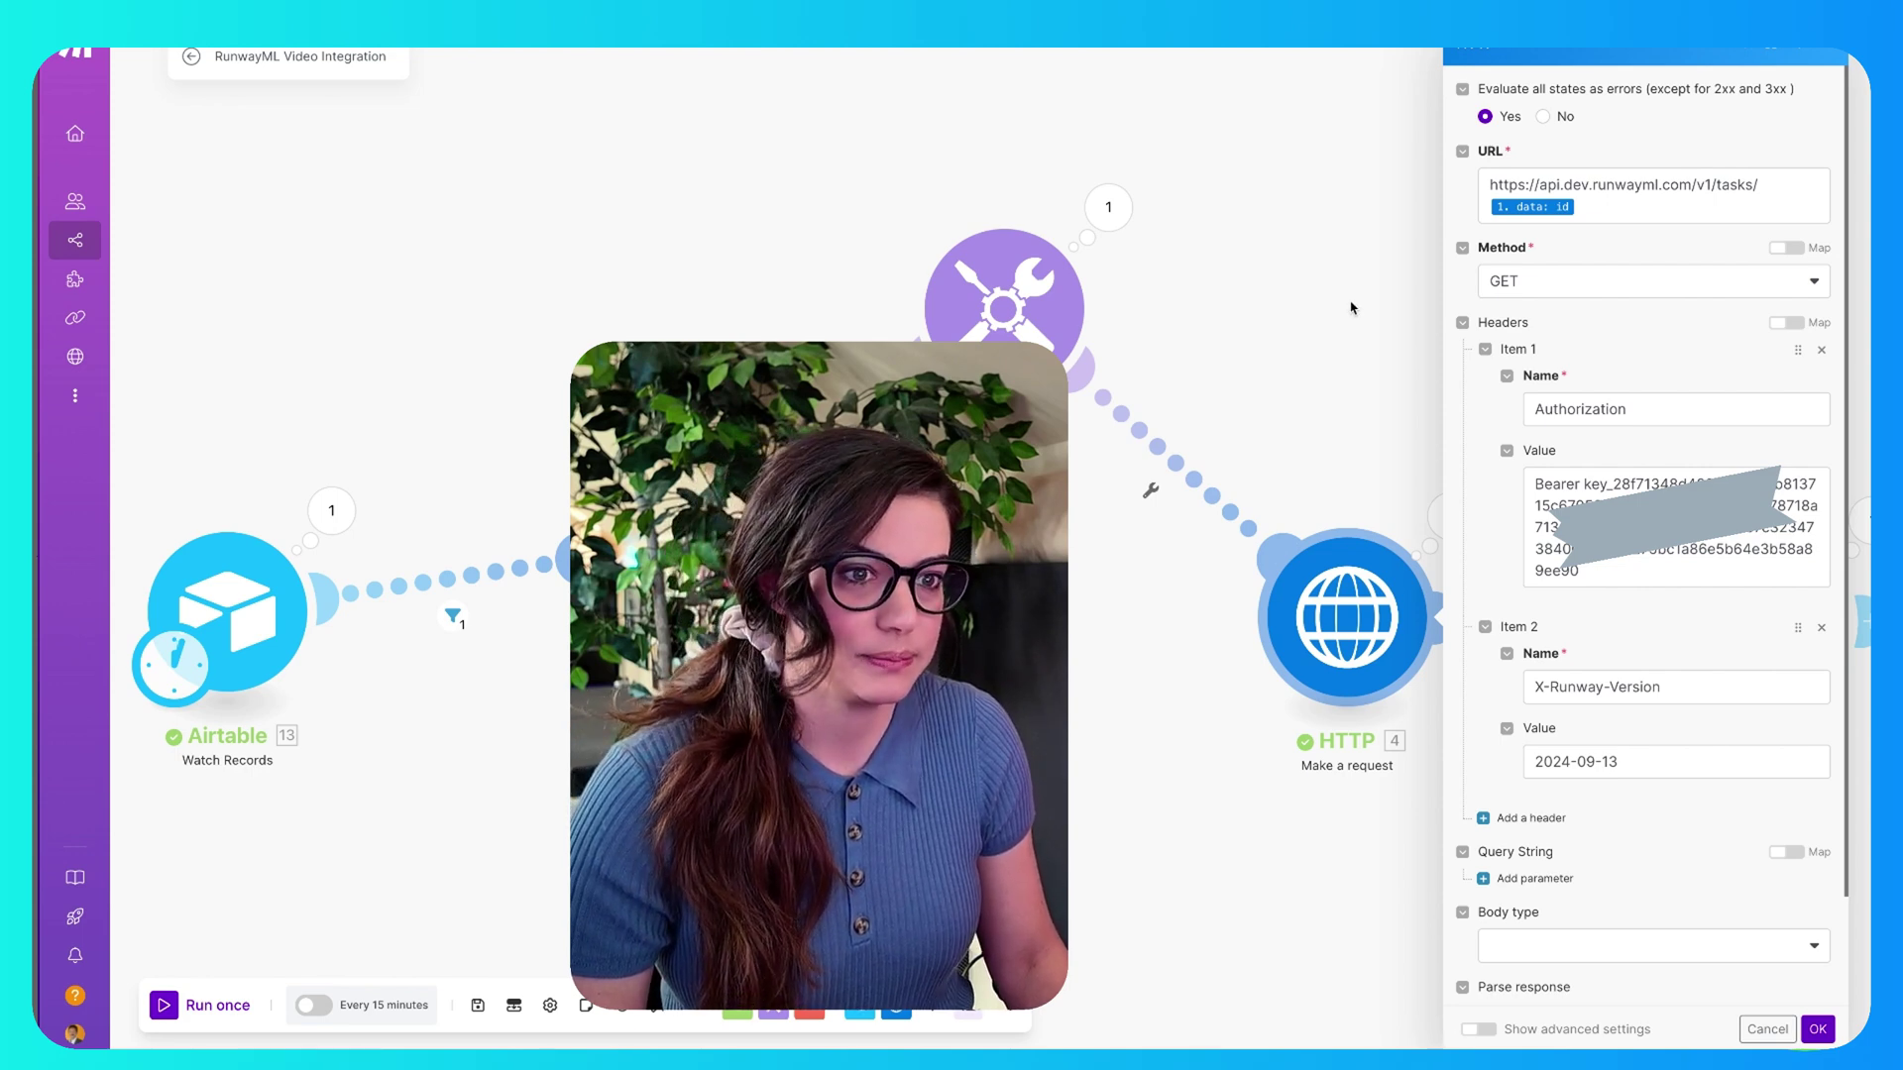
click(1771, 189)
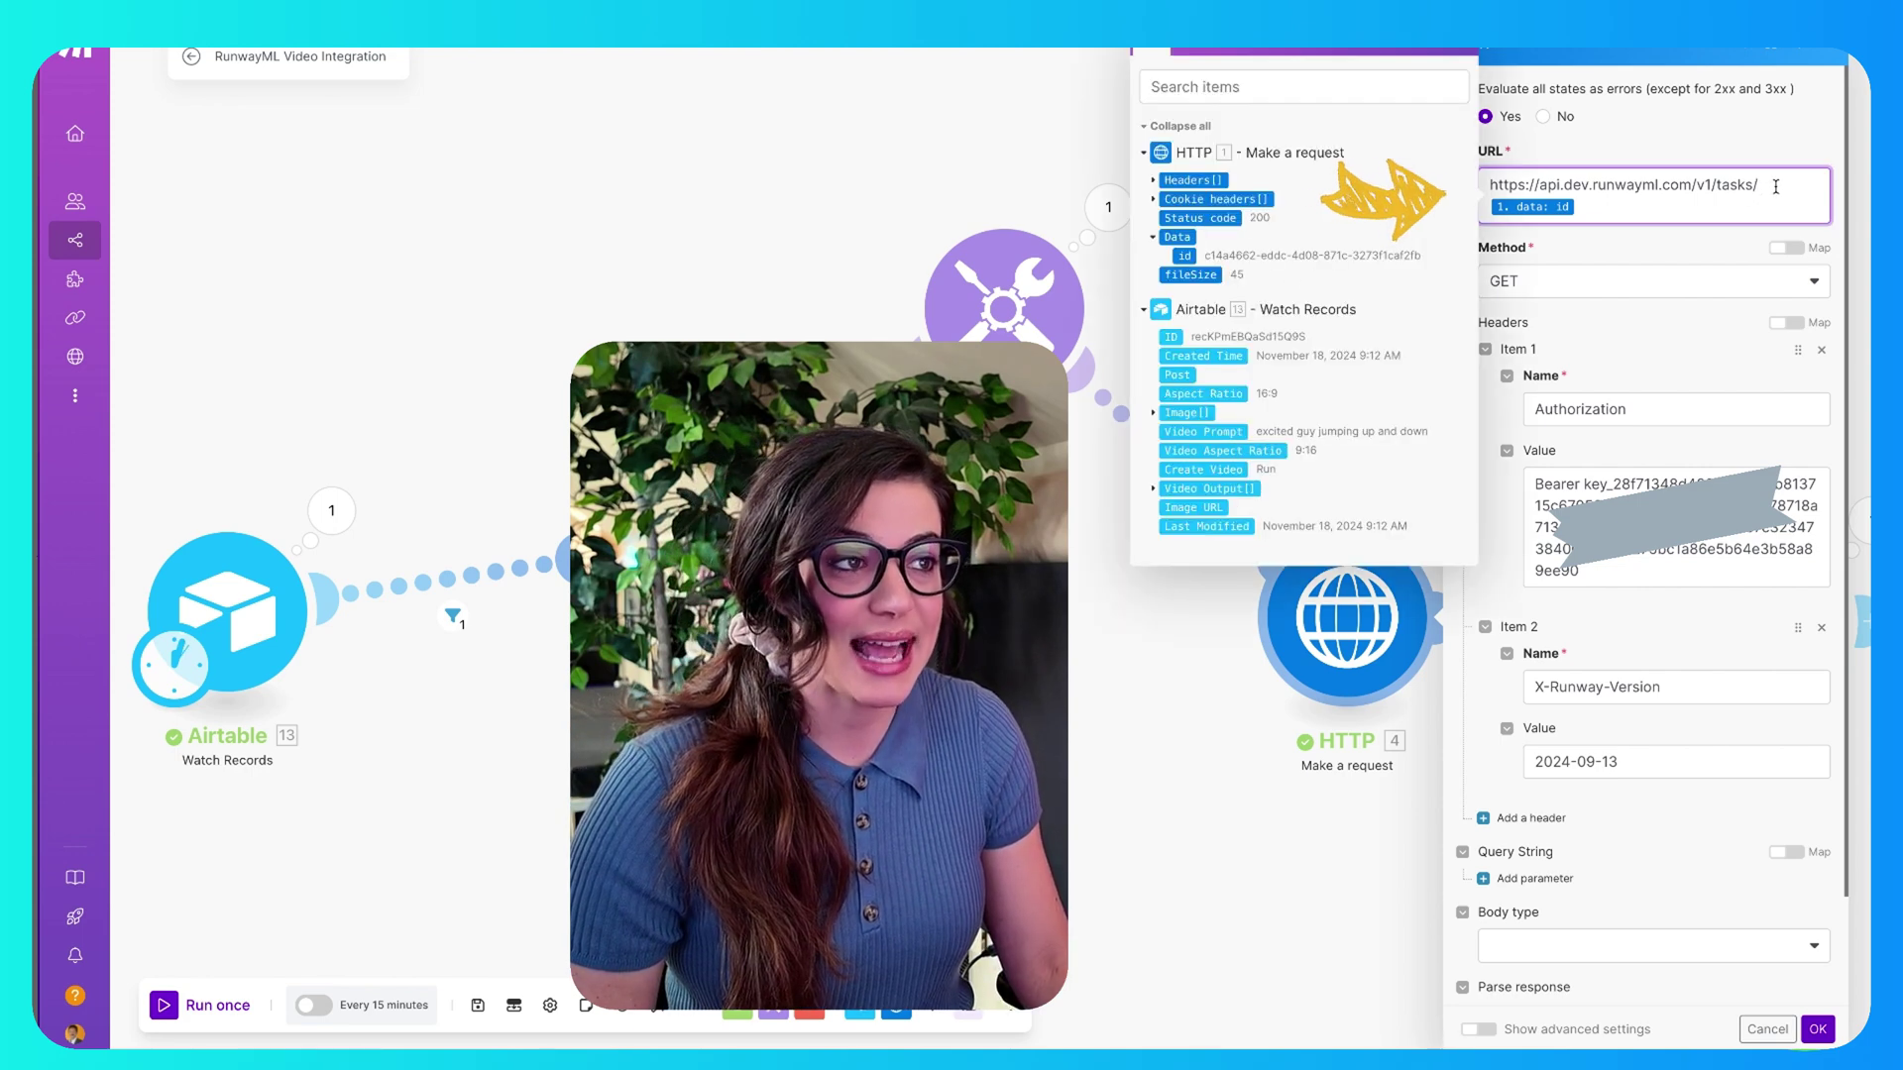
drag(1776, 185, 1527, 182)
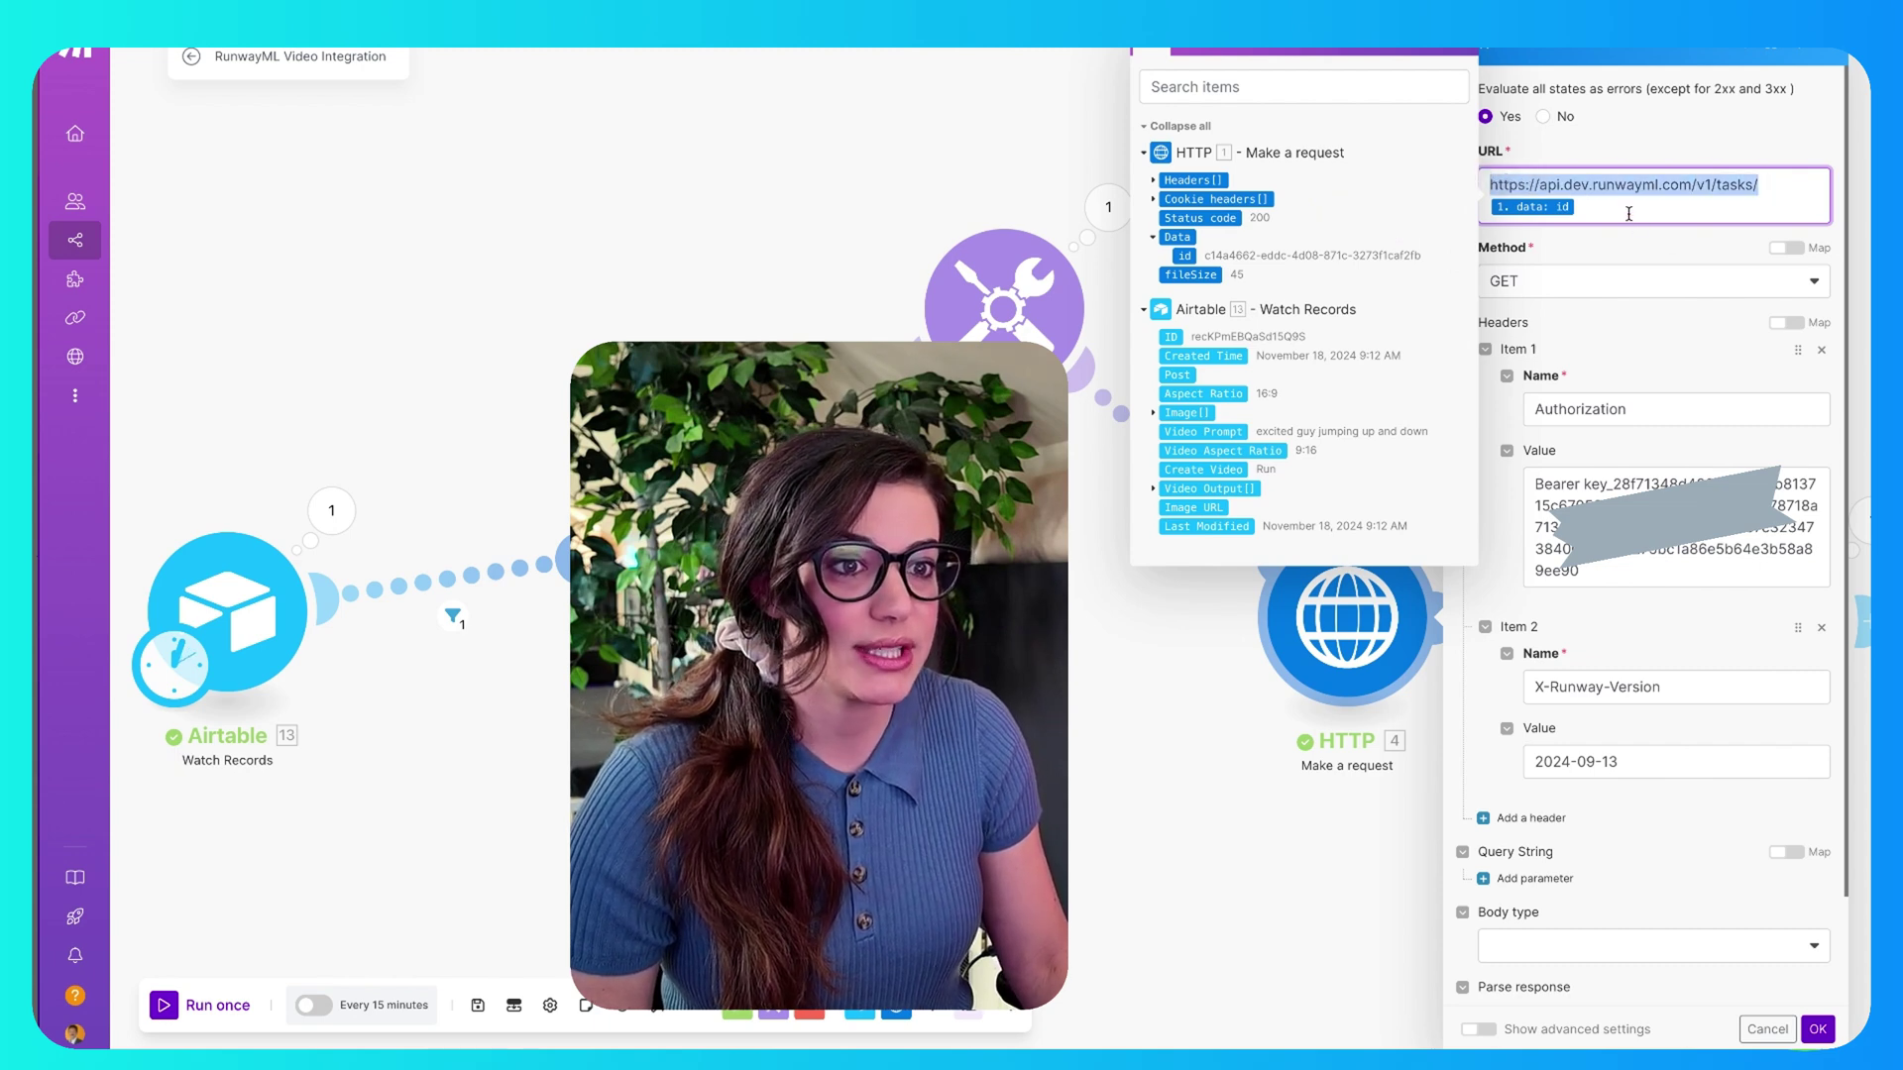
click(1776, 179)
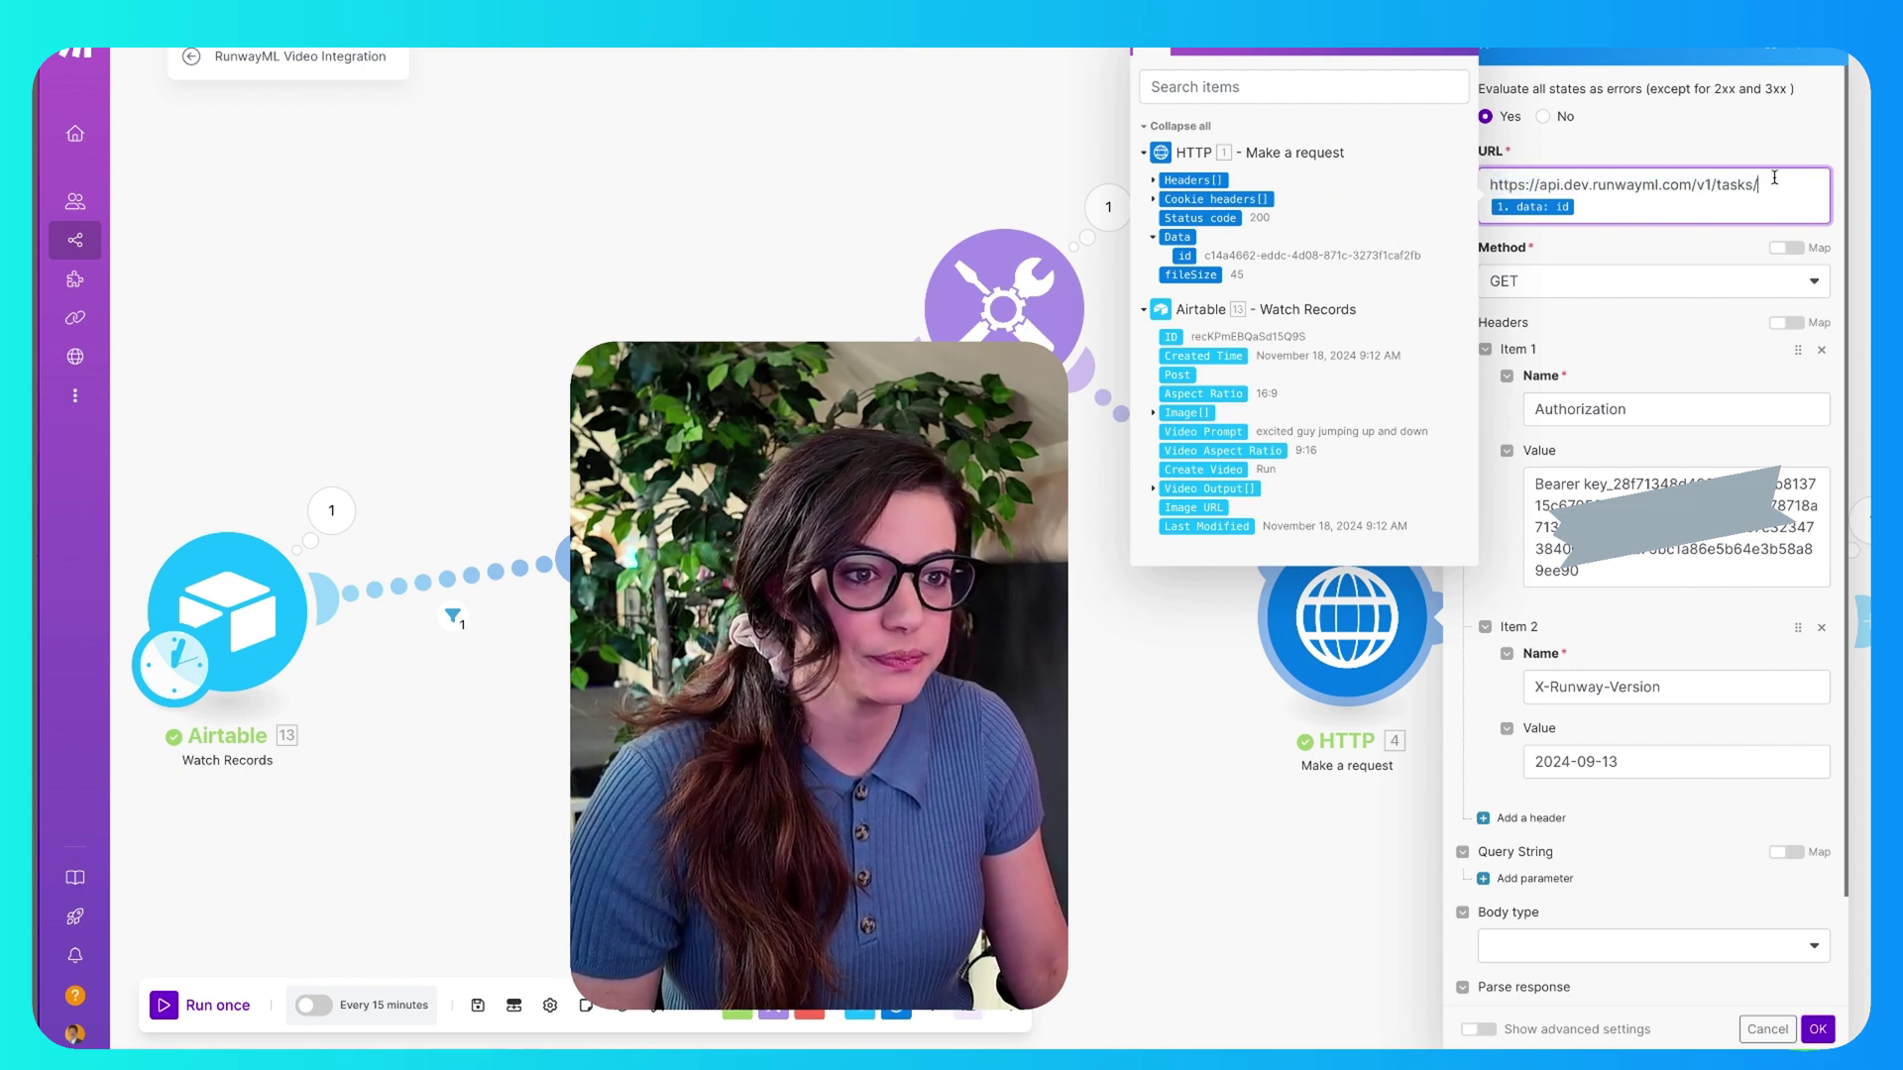
click(1584, 283)
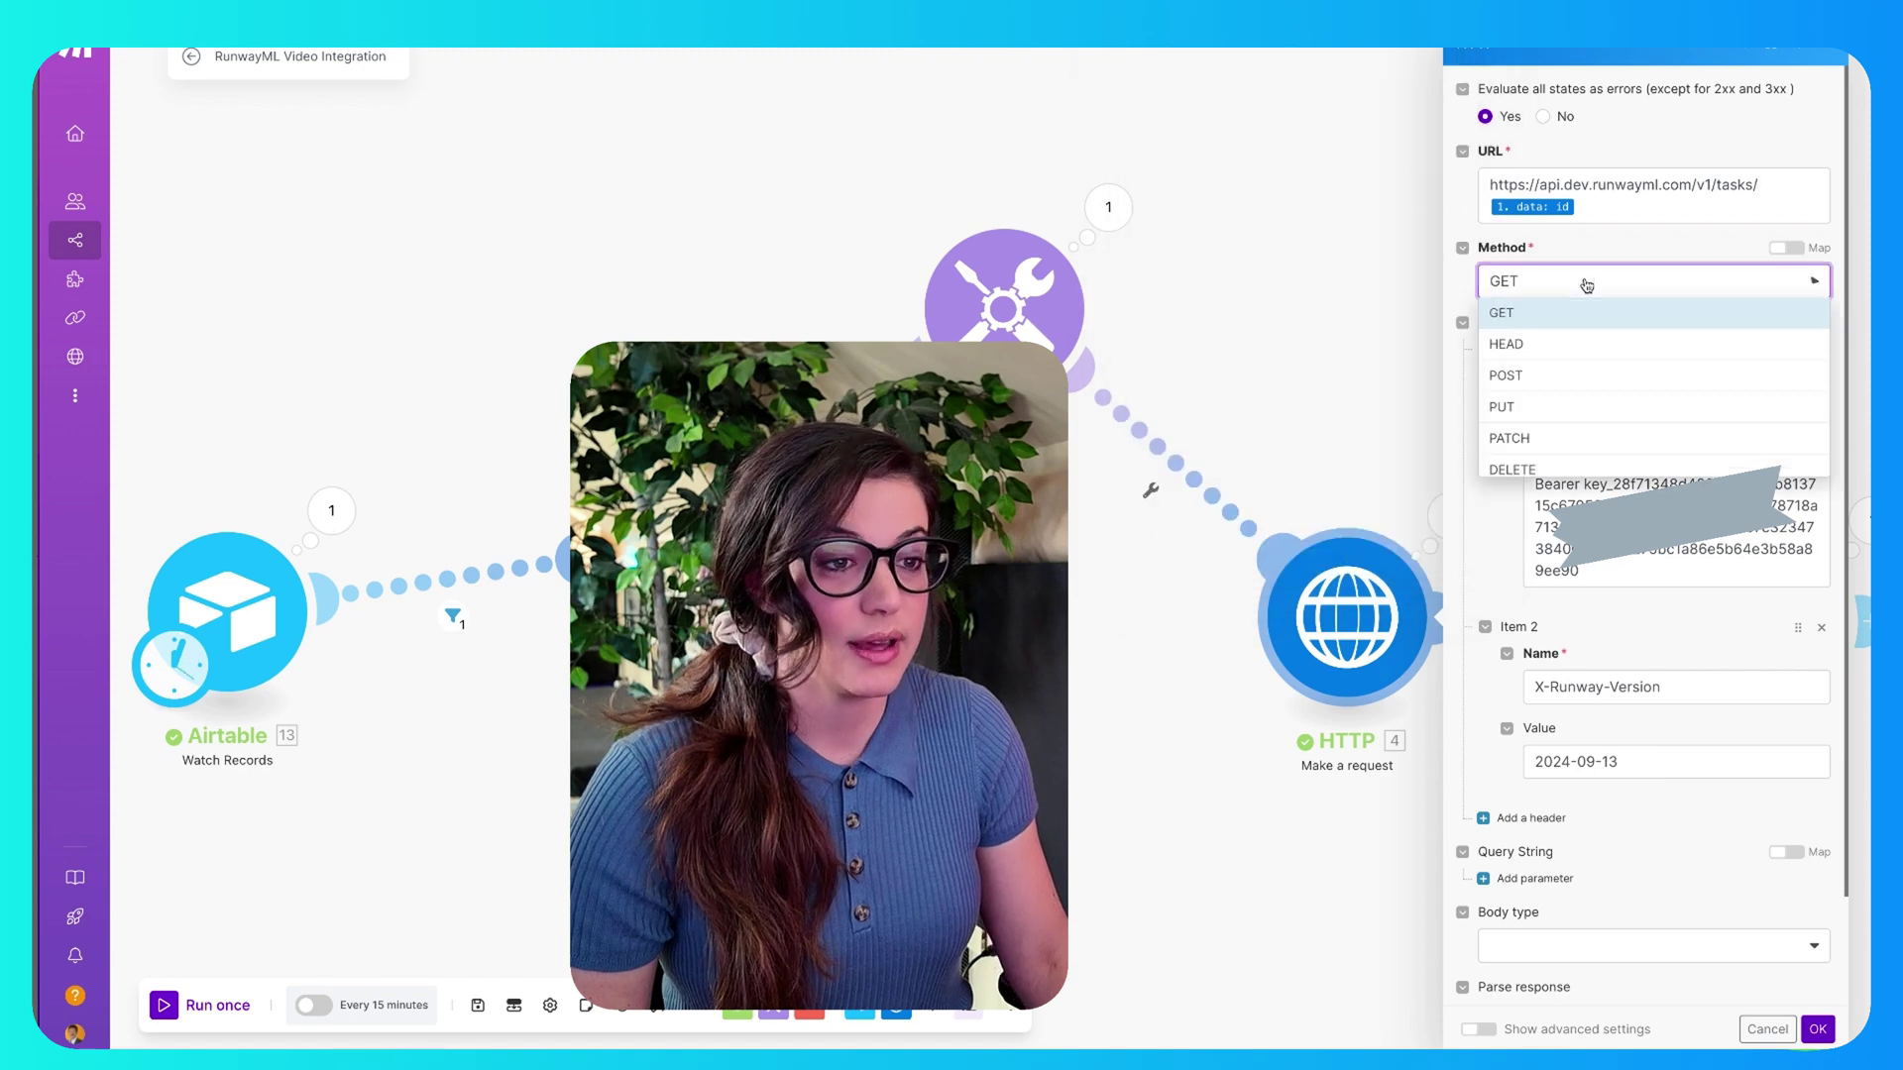
click(1866, 346)
Review the second HTTP module's Authorization and X-Runway-Version headers, body type and response parsing, and close the settings with OK
click(1331, 629)
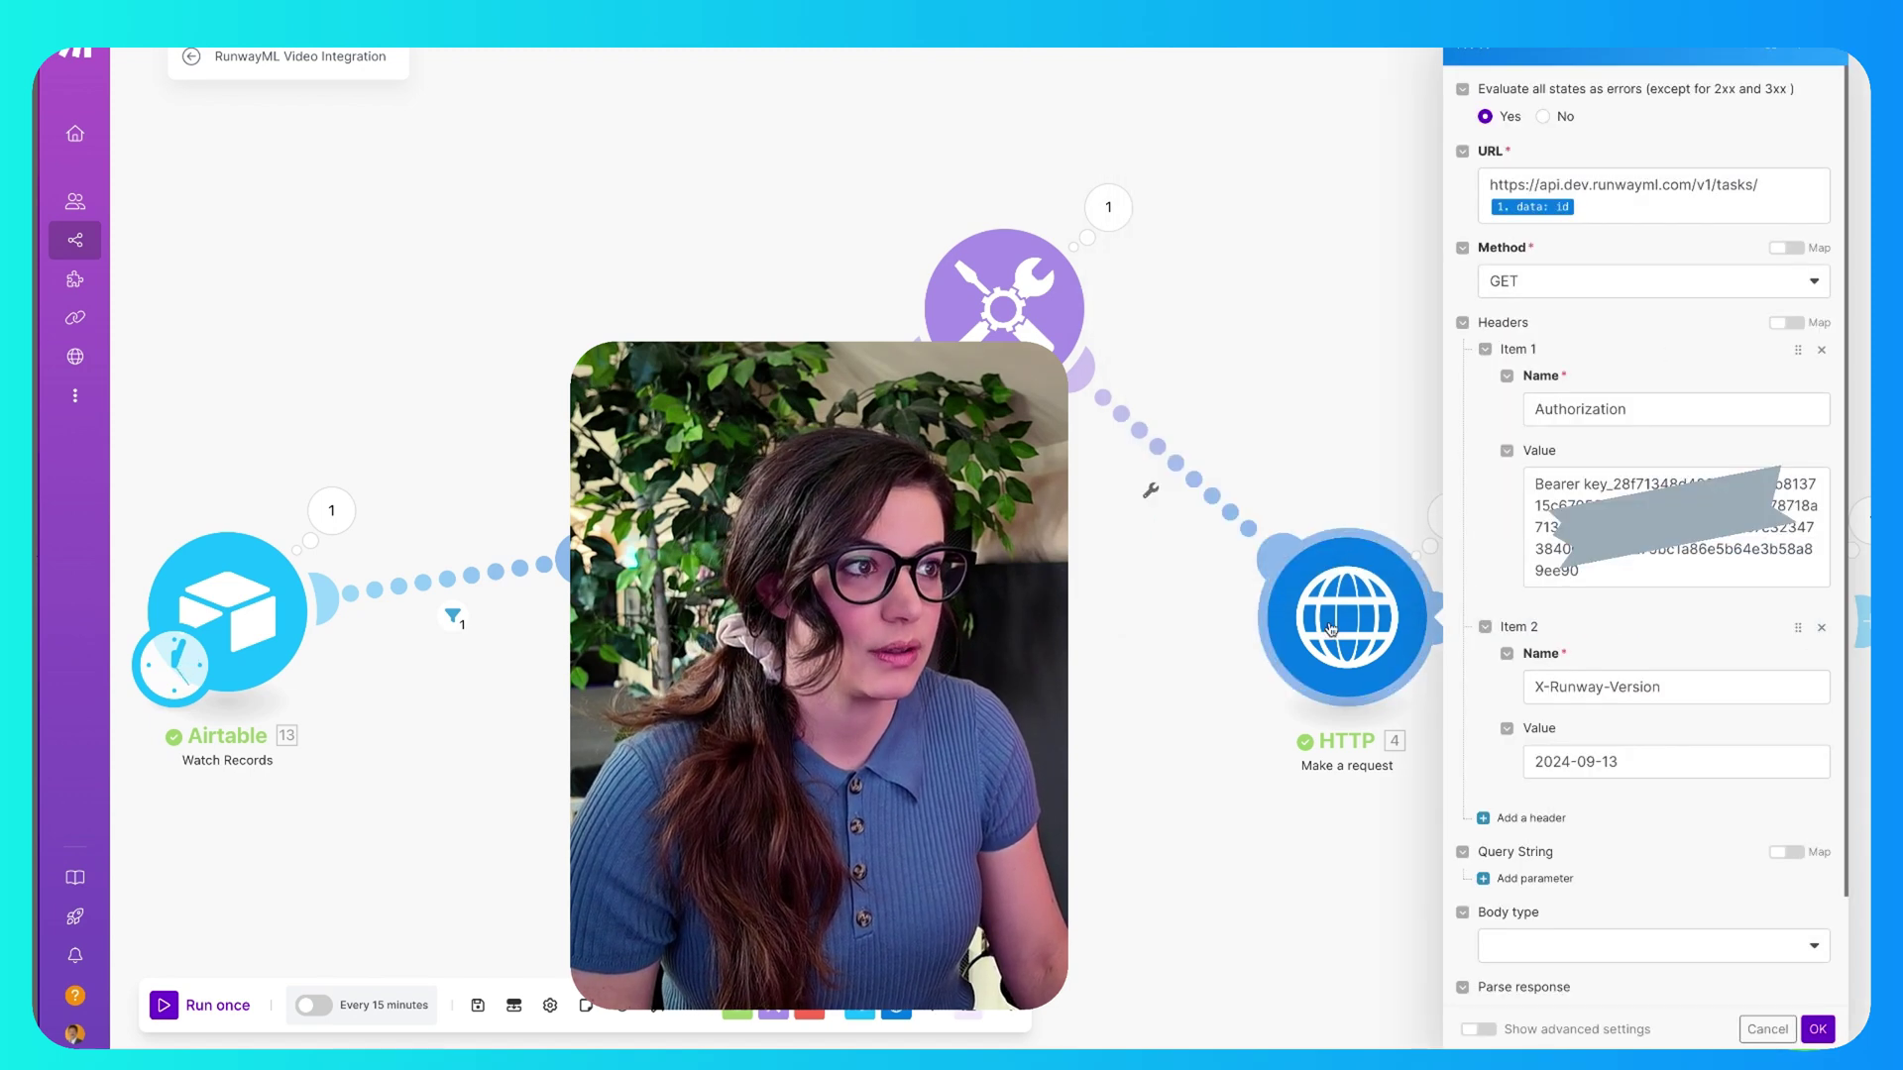
click(1678, 411)
click(1690, 331)
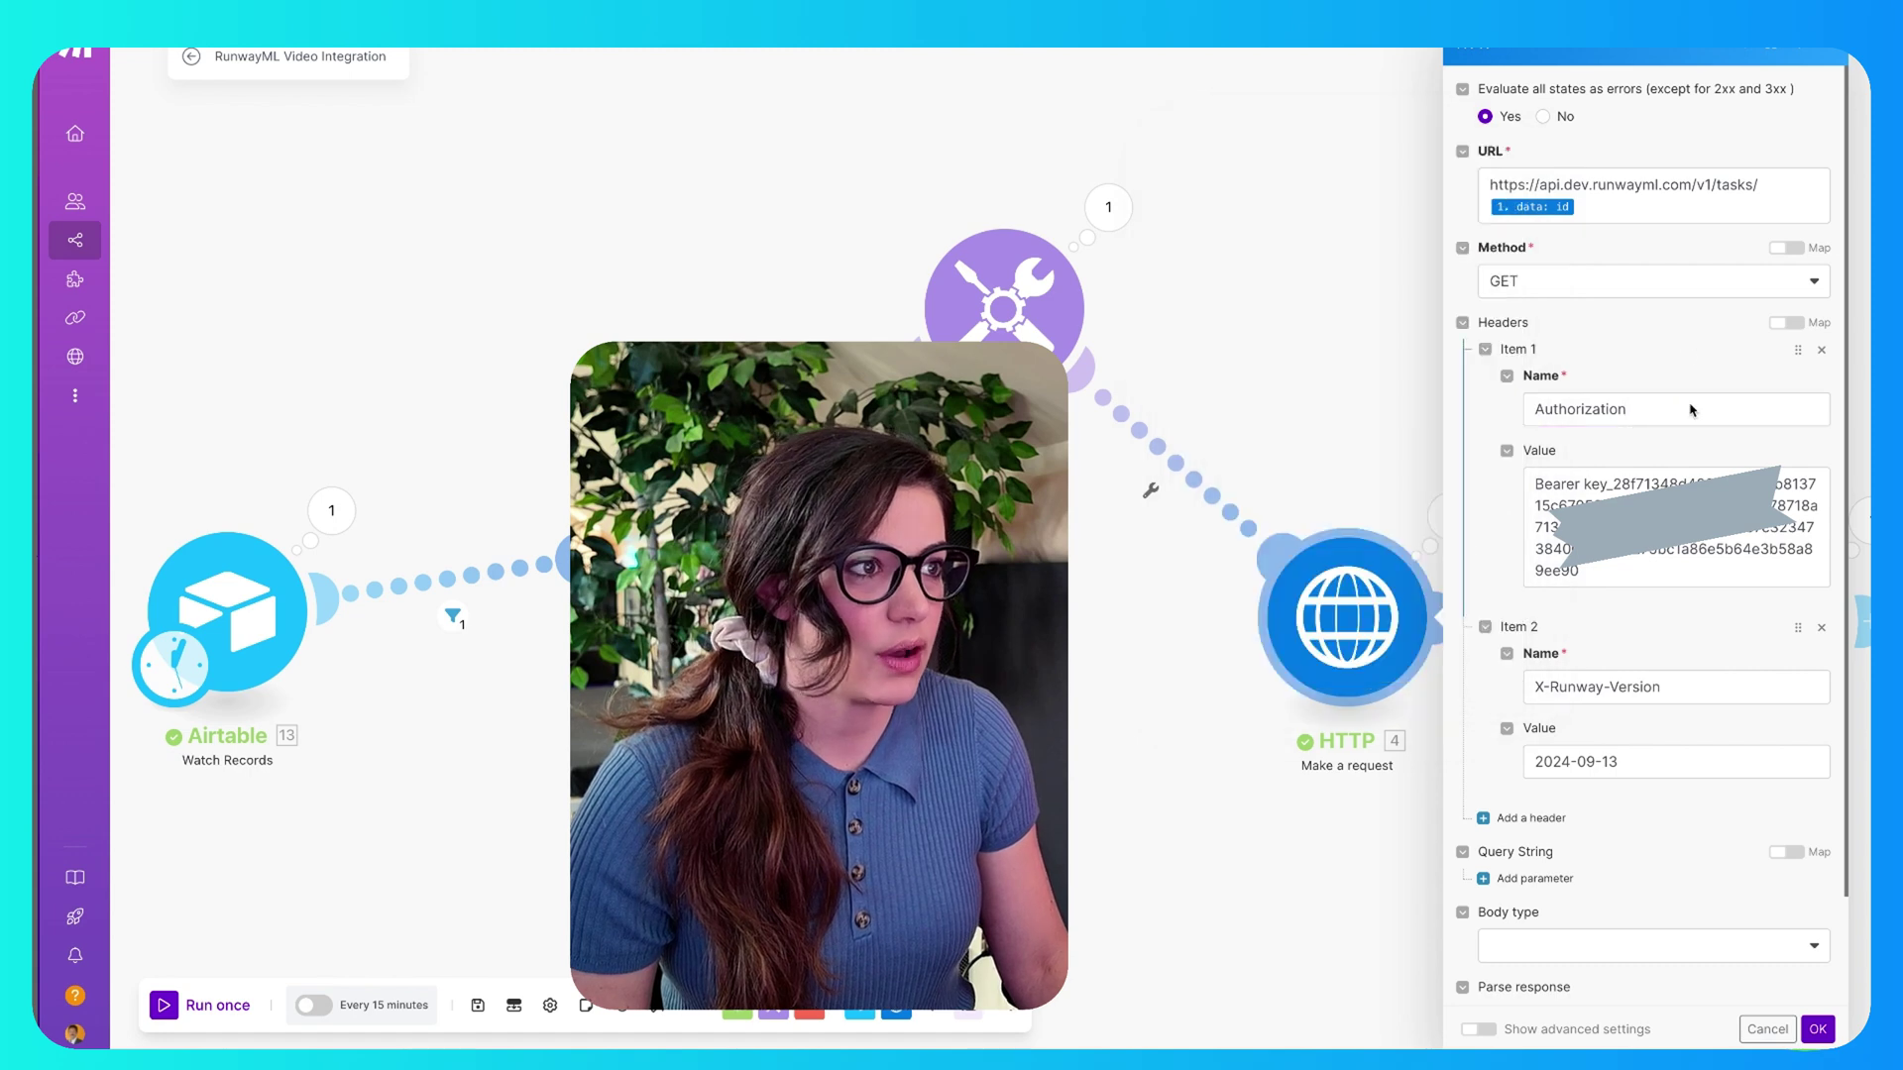
drag(1629, 566, 1672, 309)
click(1685, 335)
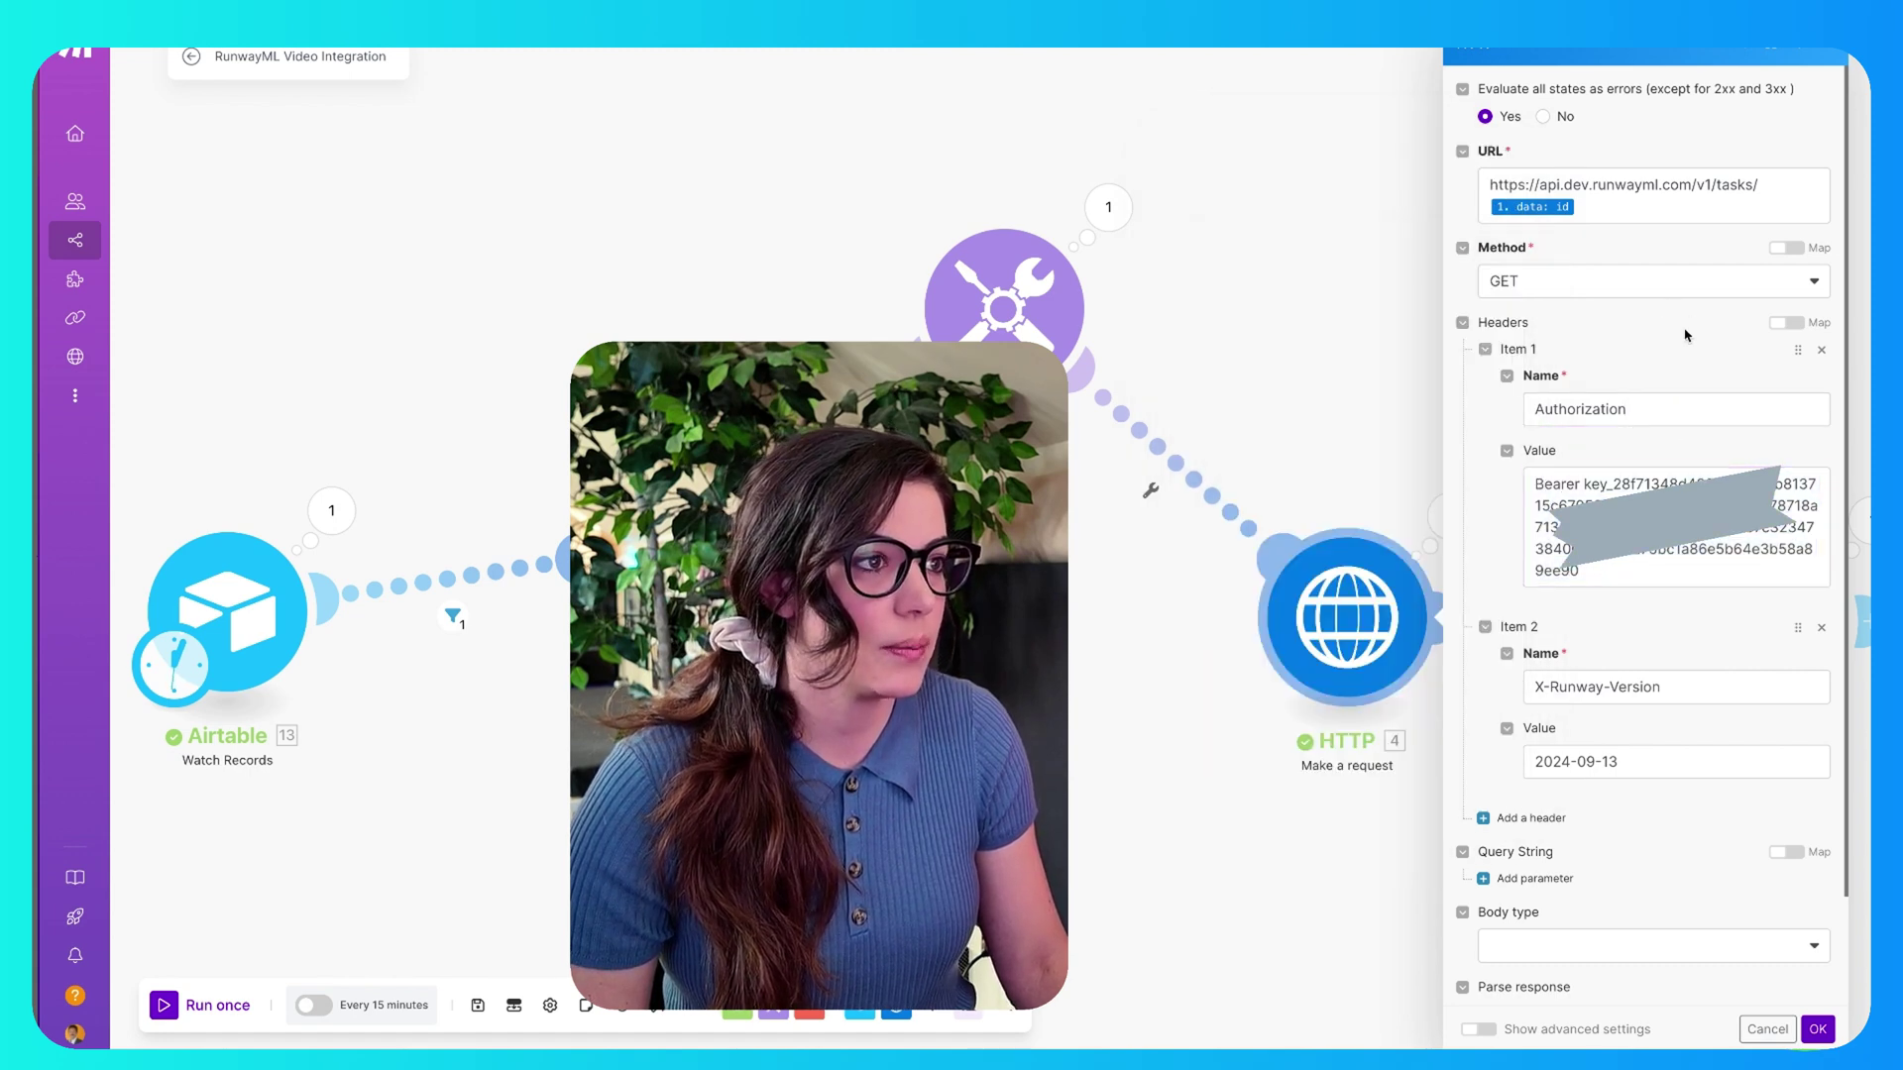
scroll(1716, 635, down, 2)
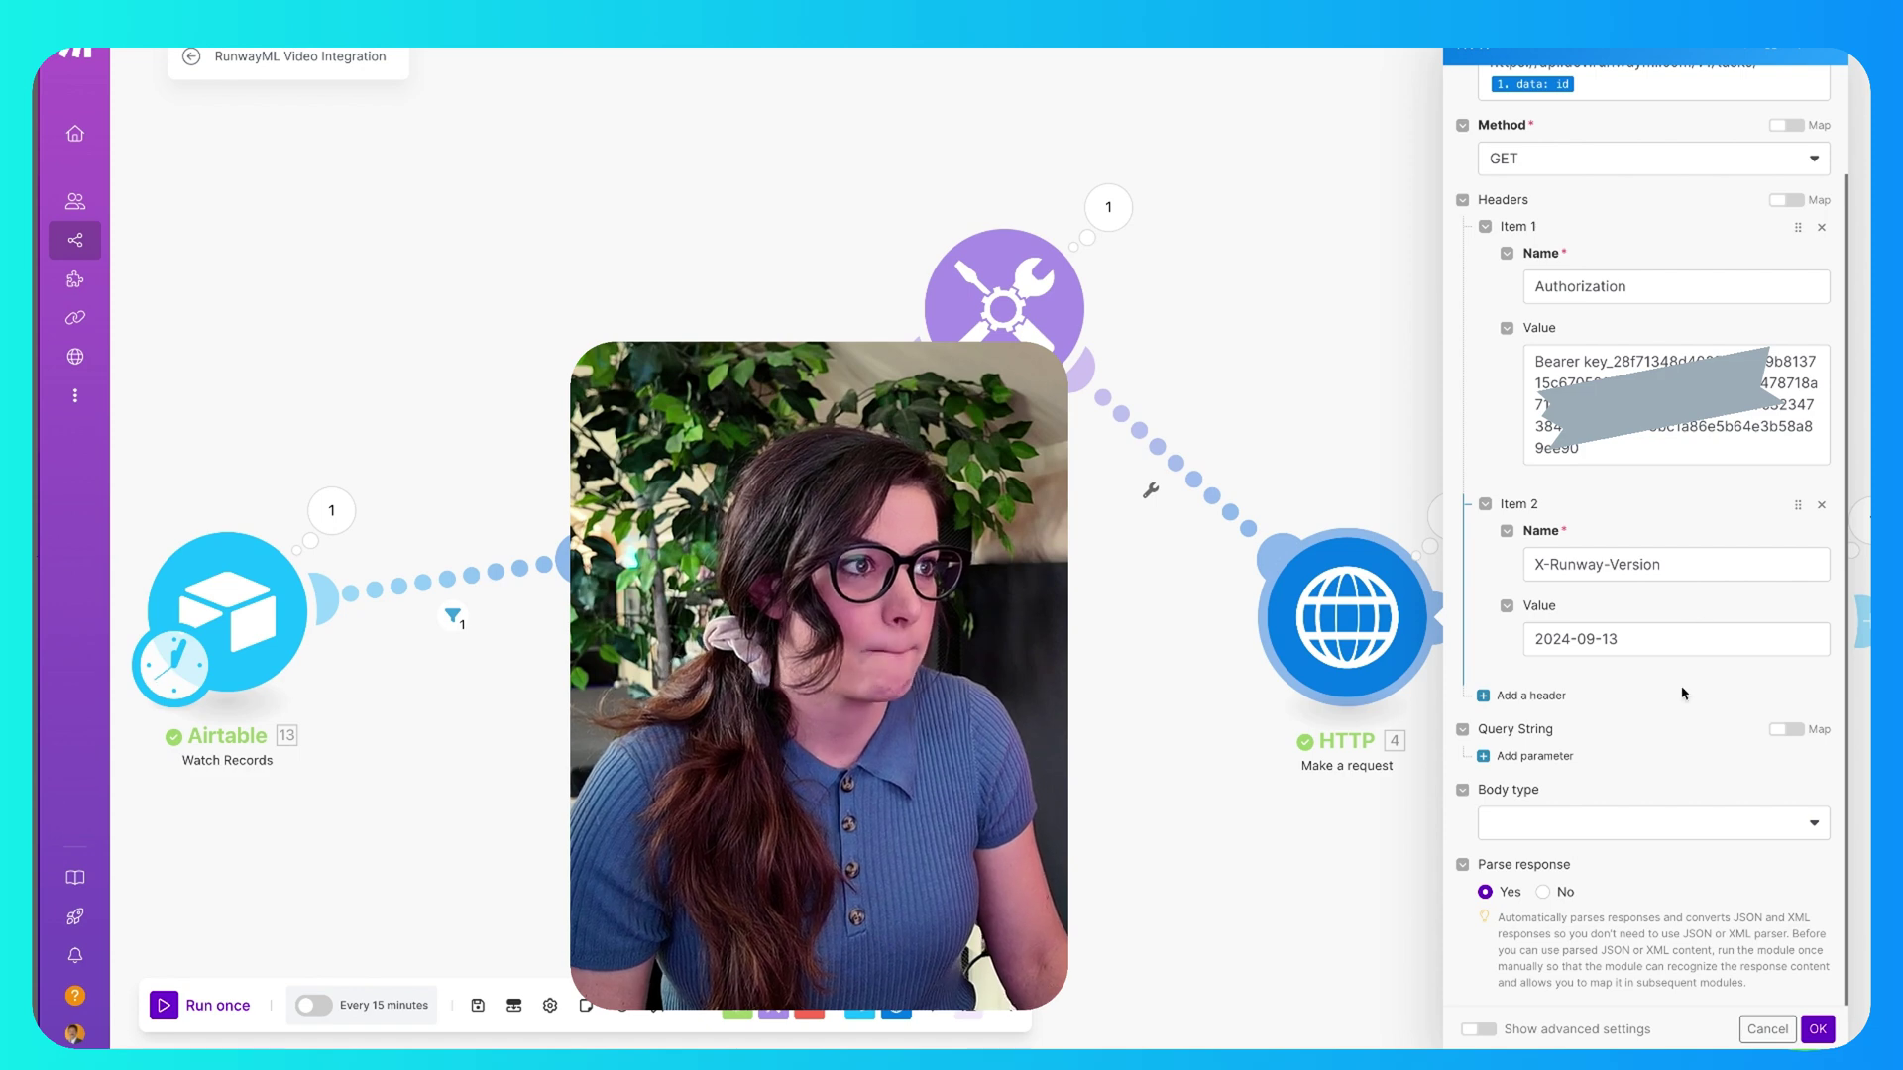
scroll(1702, 390, up, 2)
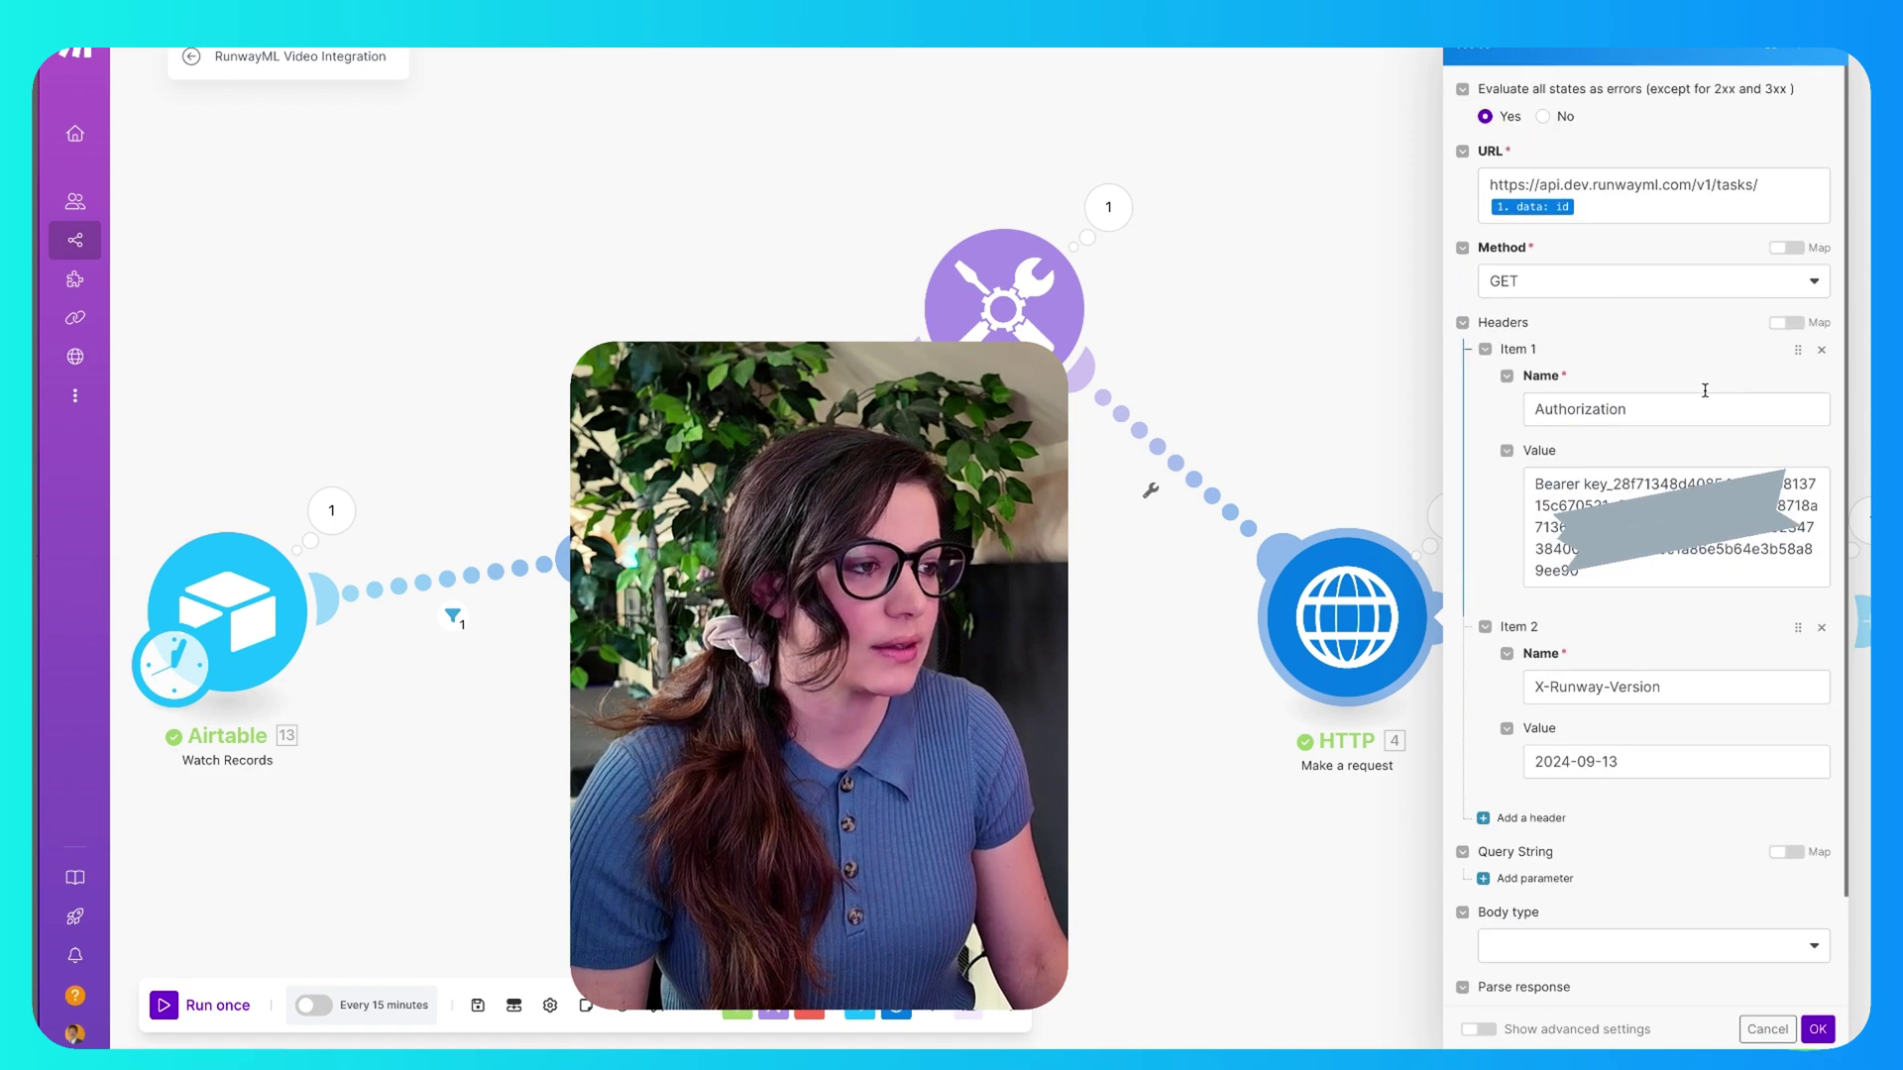
click(1819, 1031)
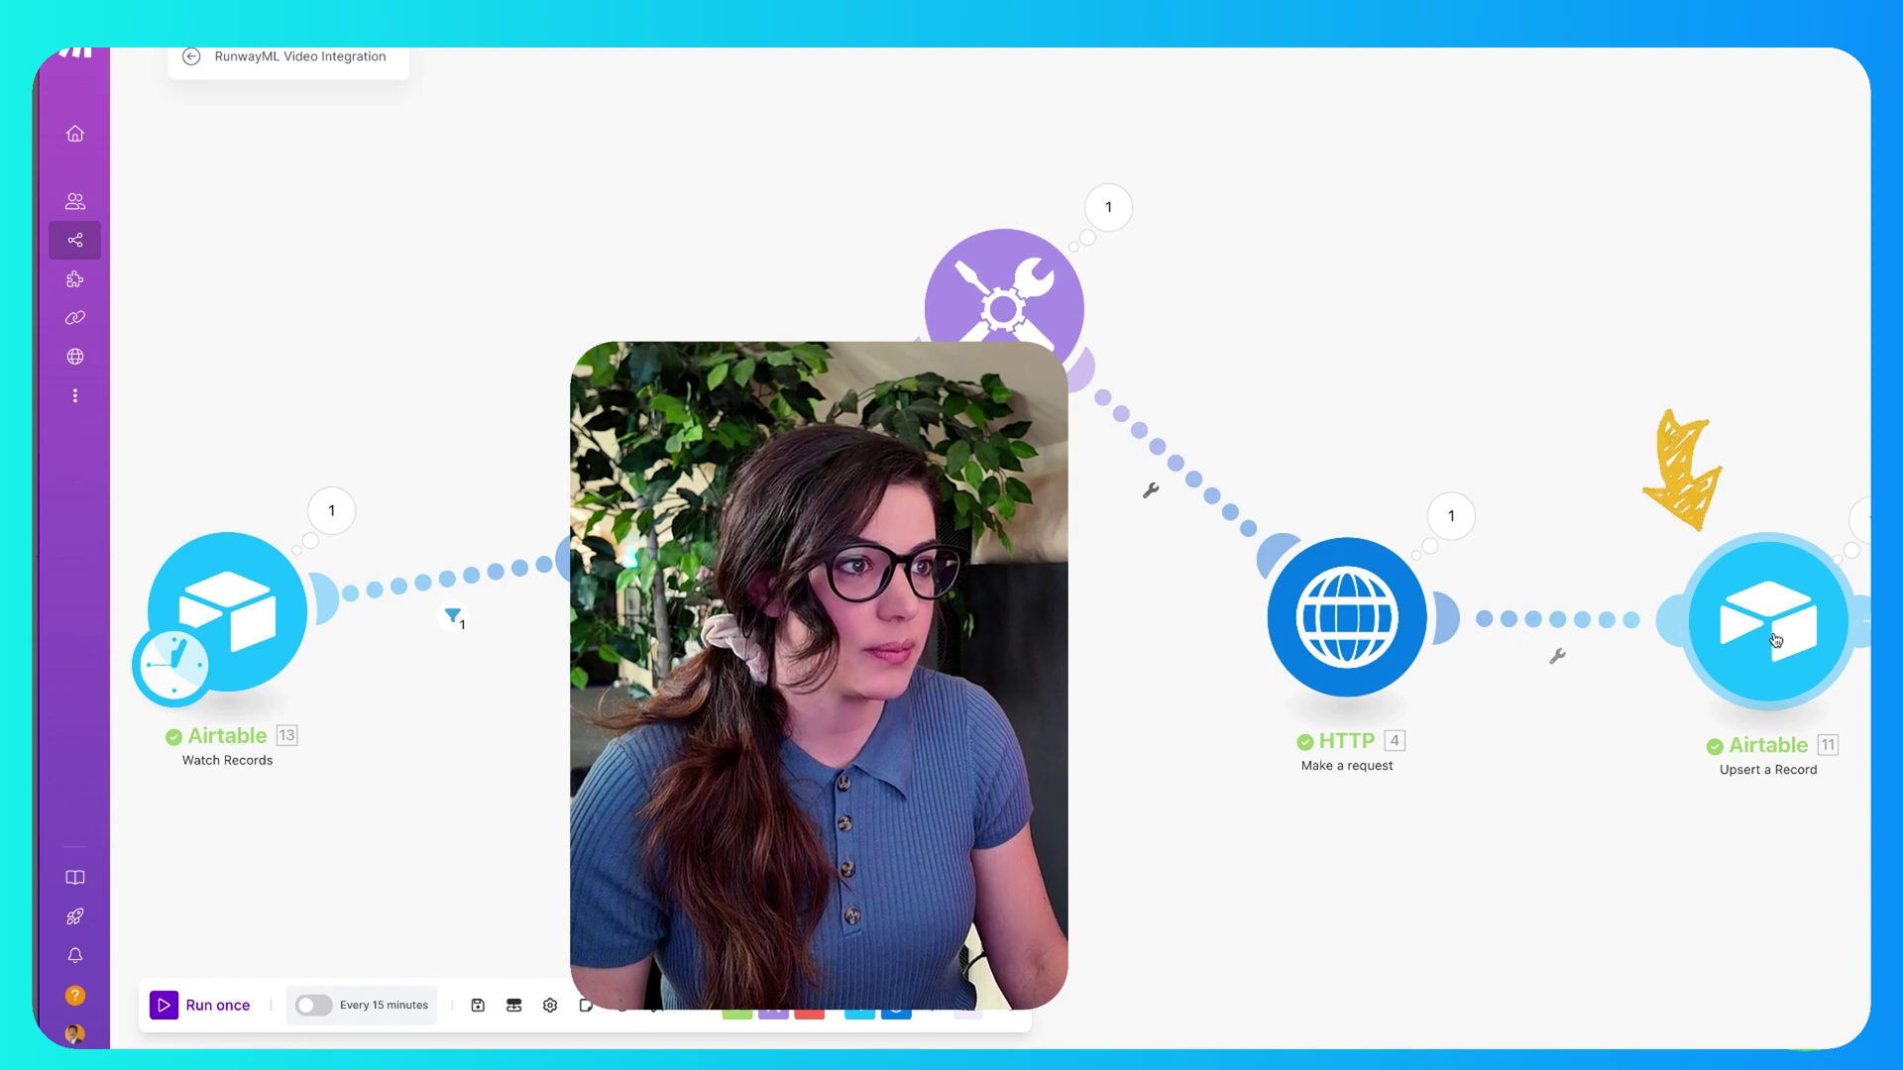
Review the Airtable Upsert a Record module's base and table, and check the ID mapped to Record ID
click(1774, 638)
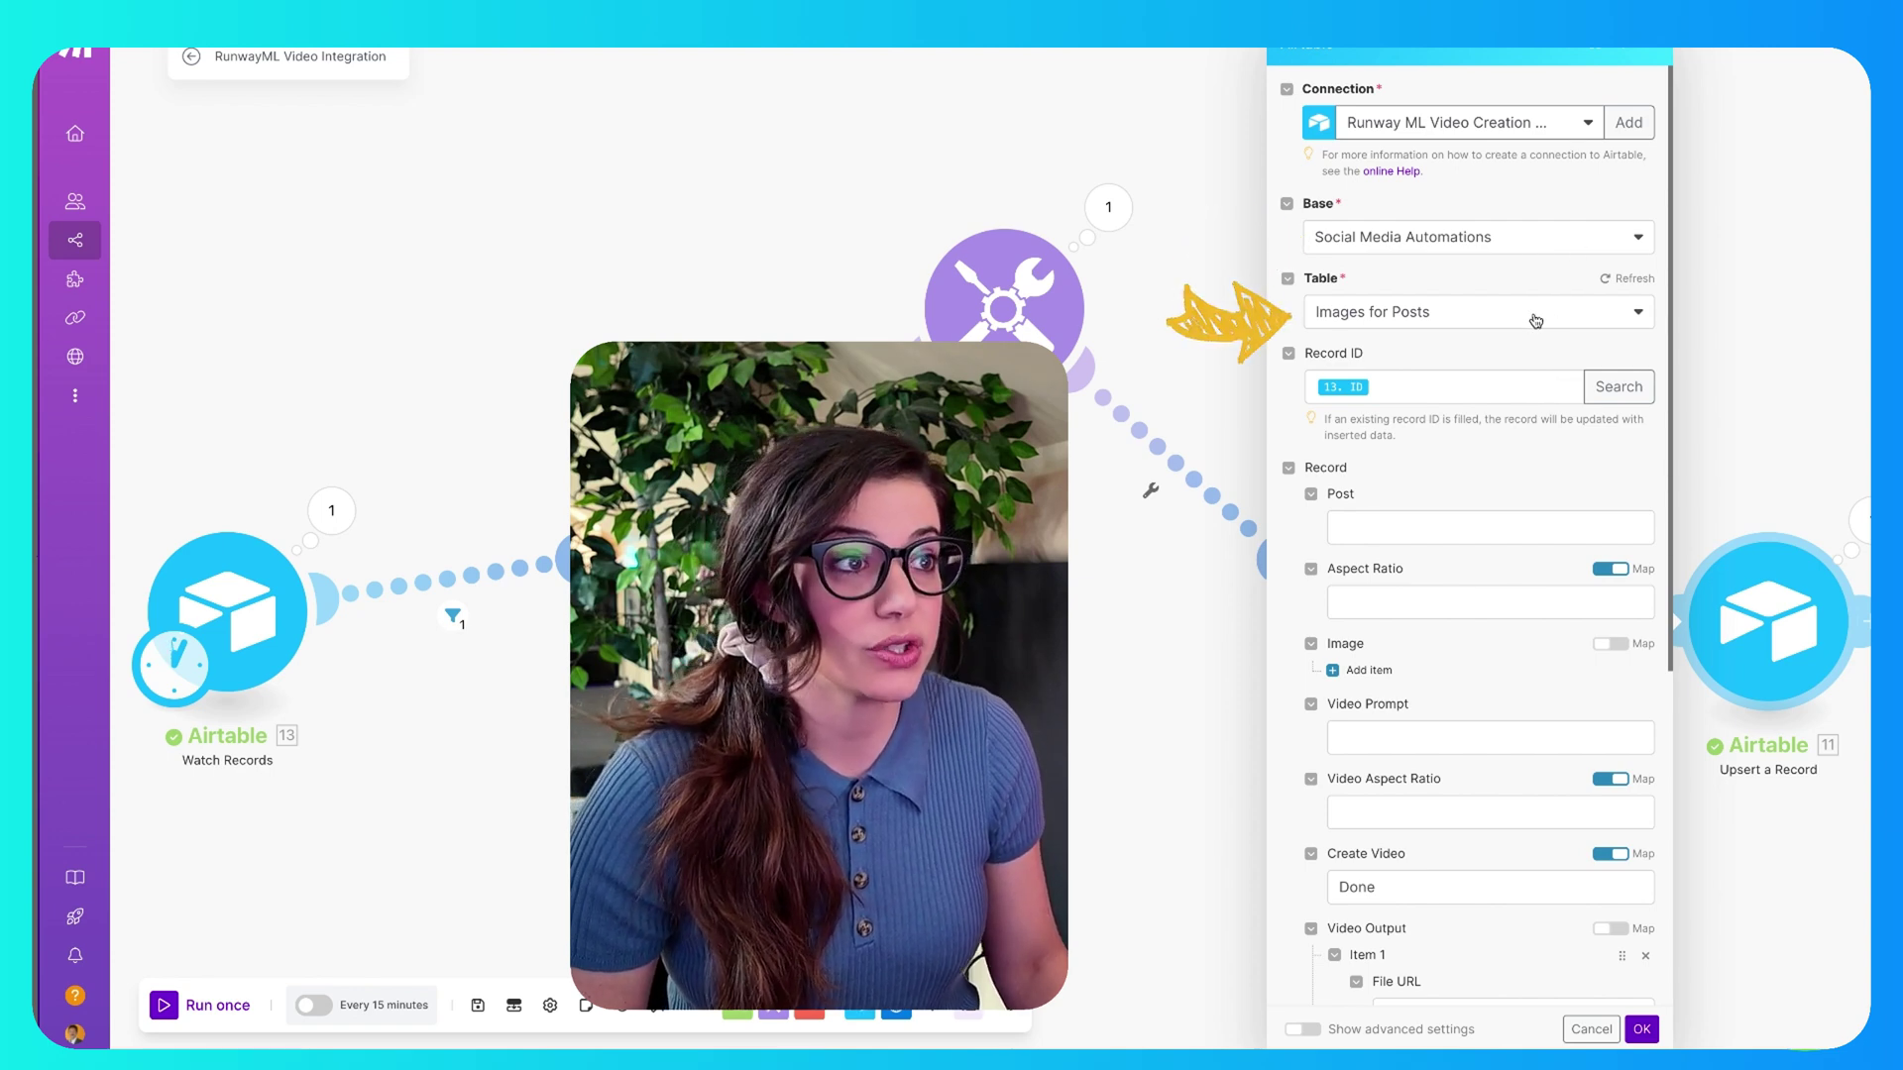
click(1440, 389)
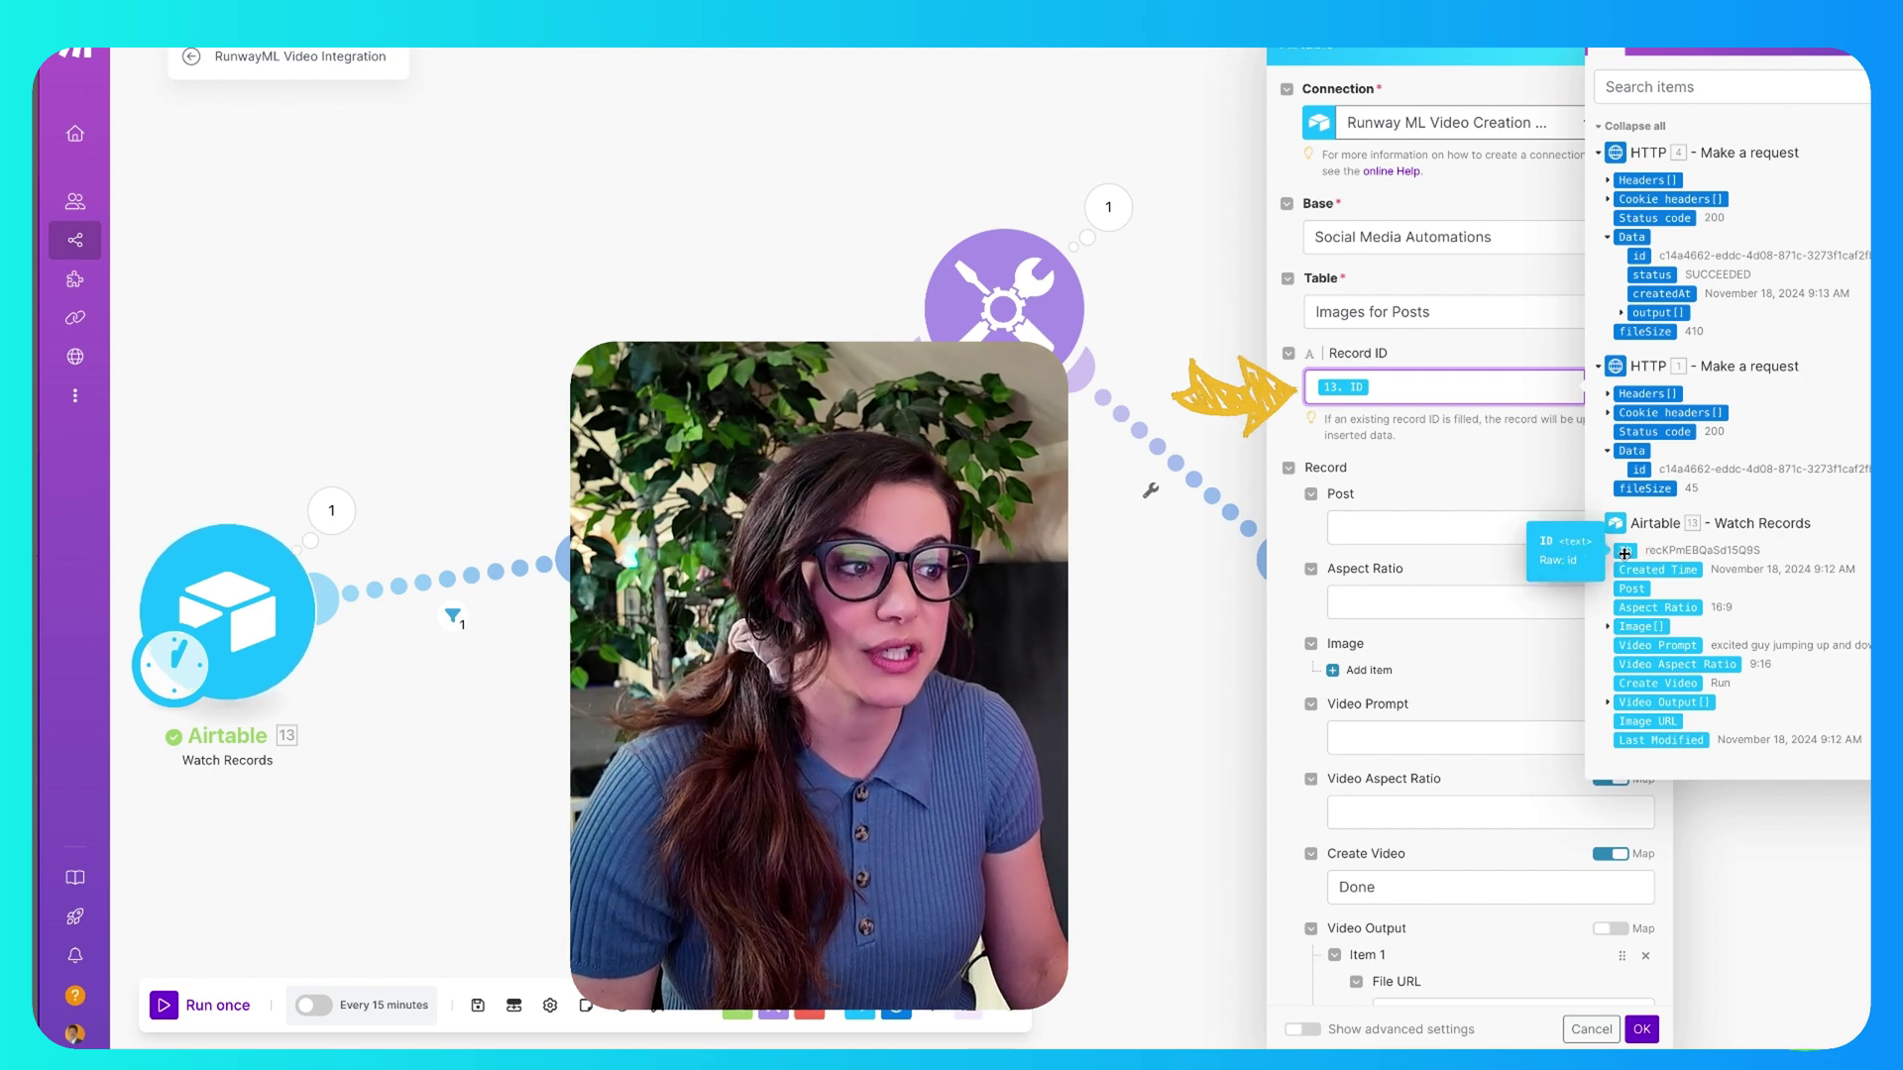
click(1487, 443)
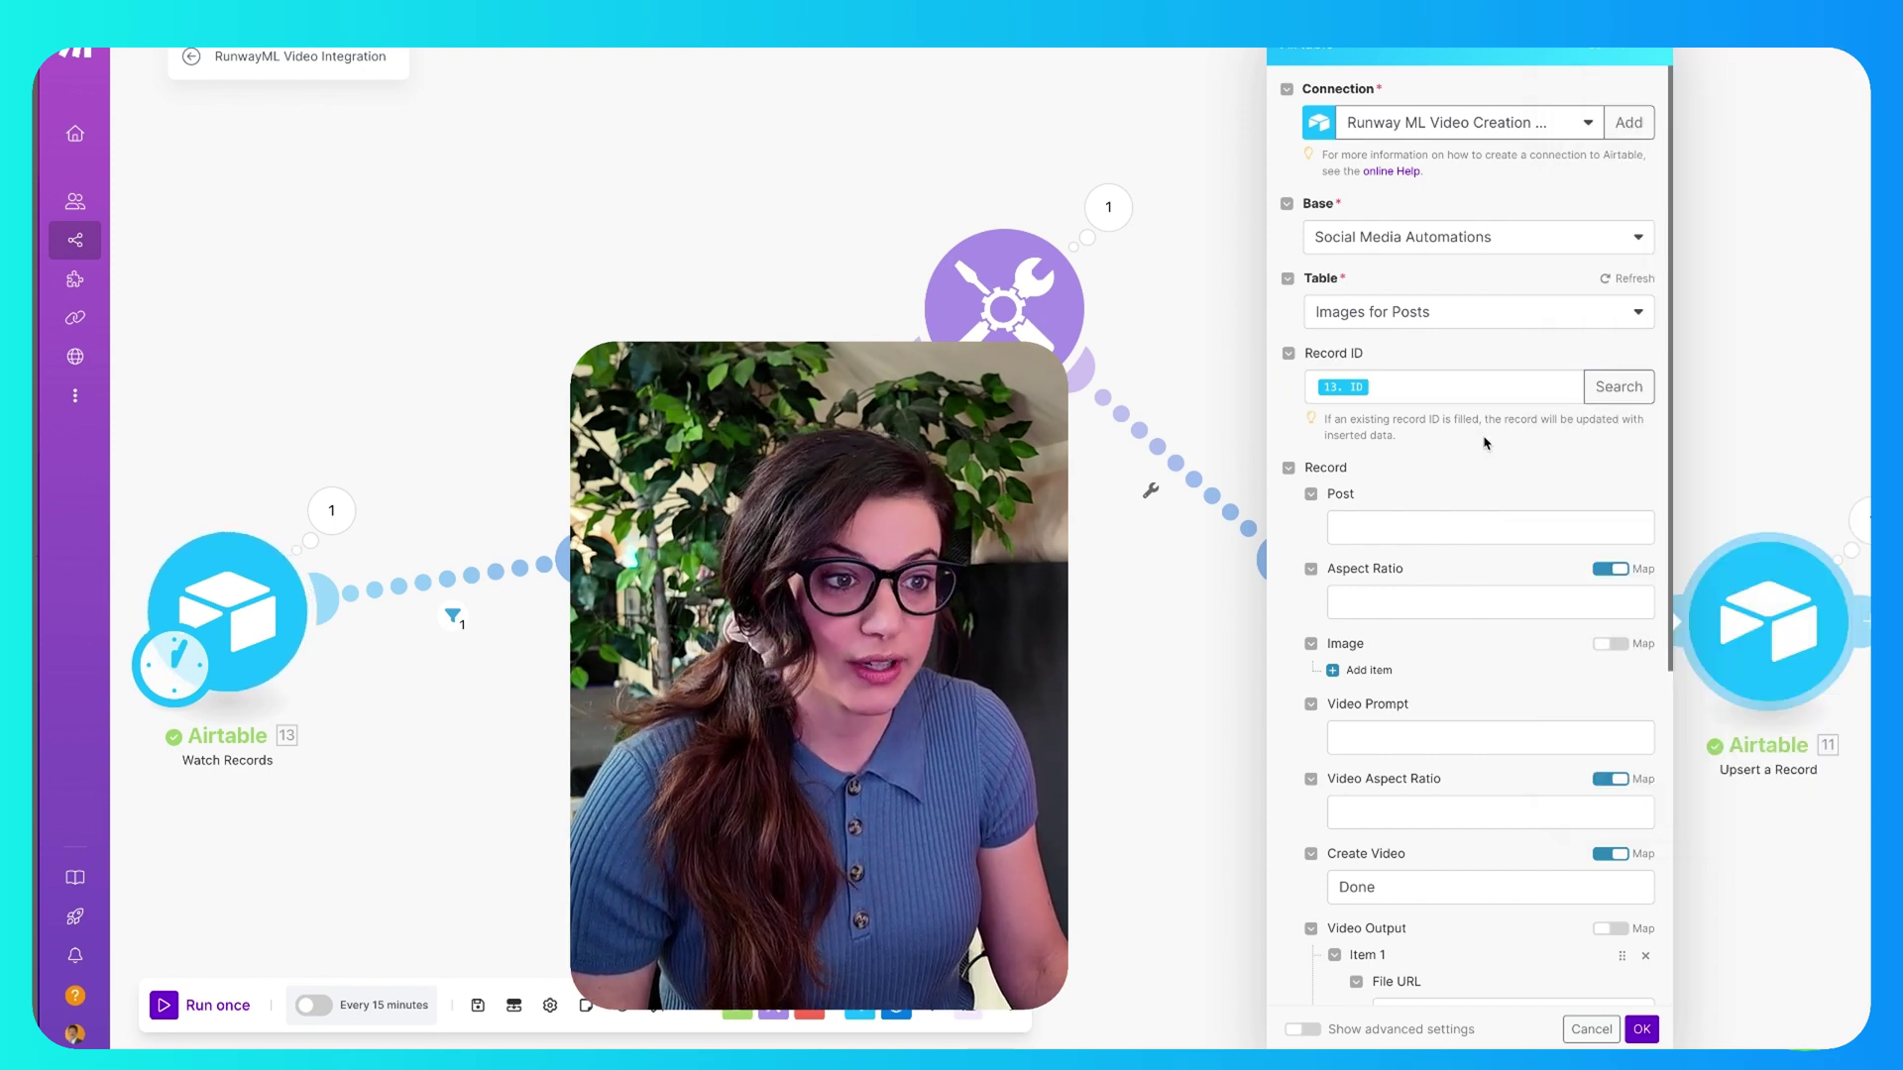
scroll(1507, 555, down, 3)
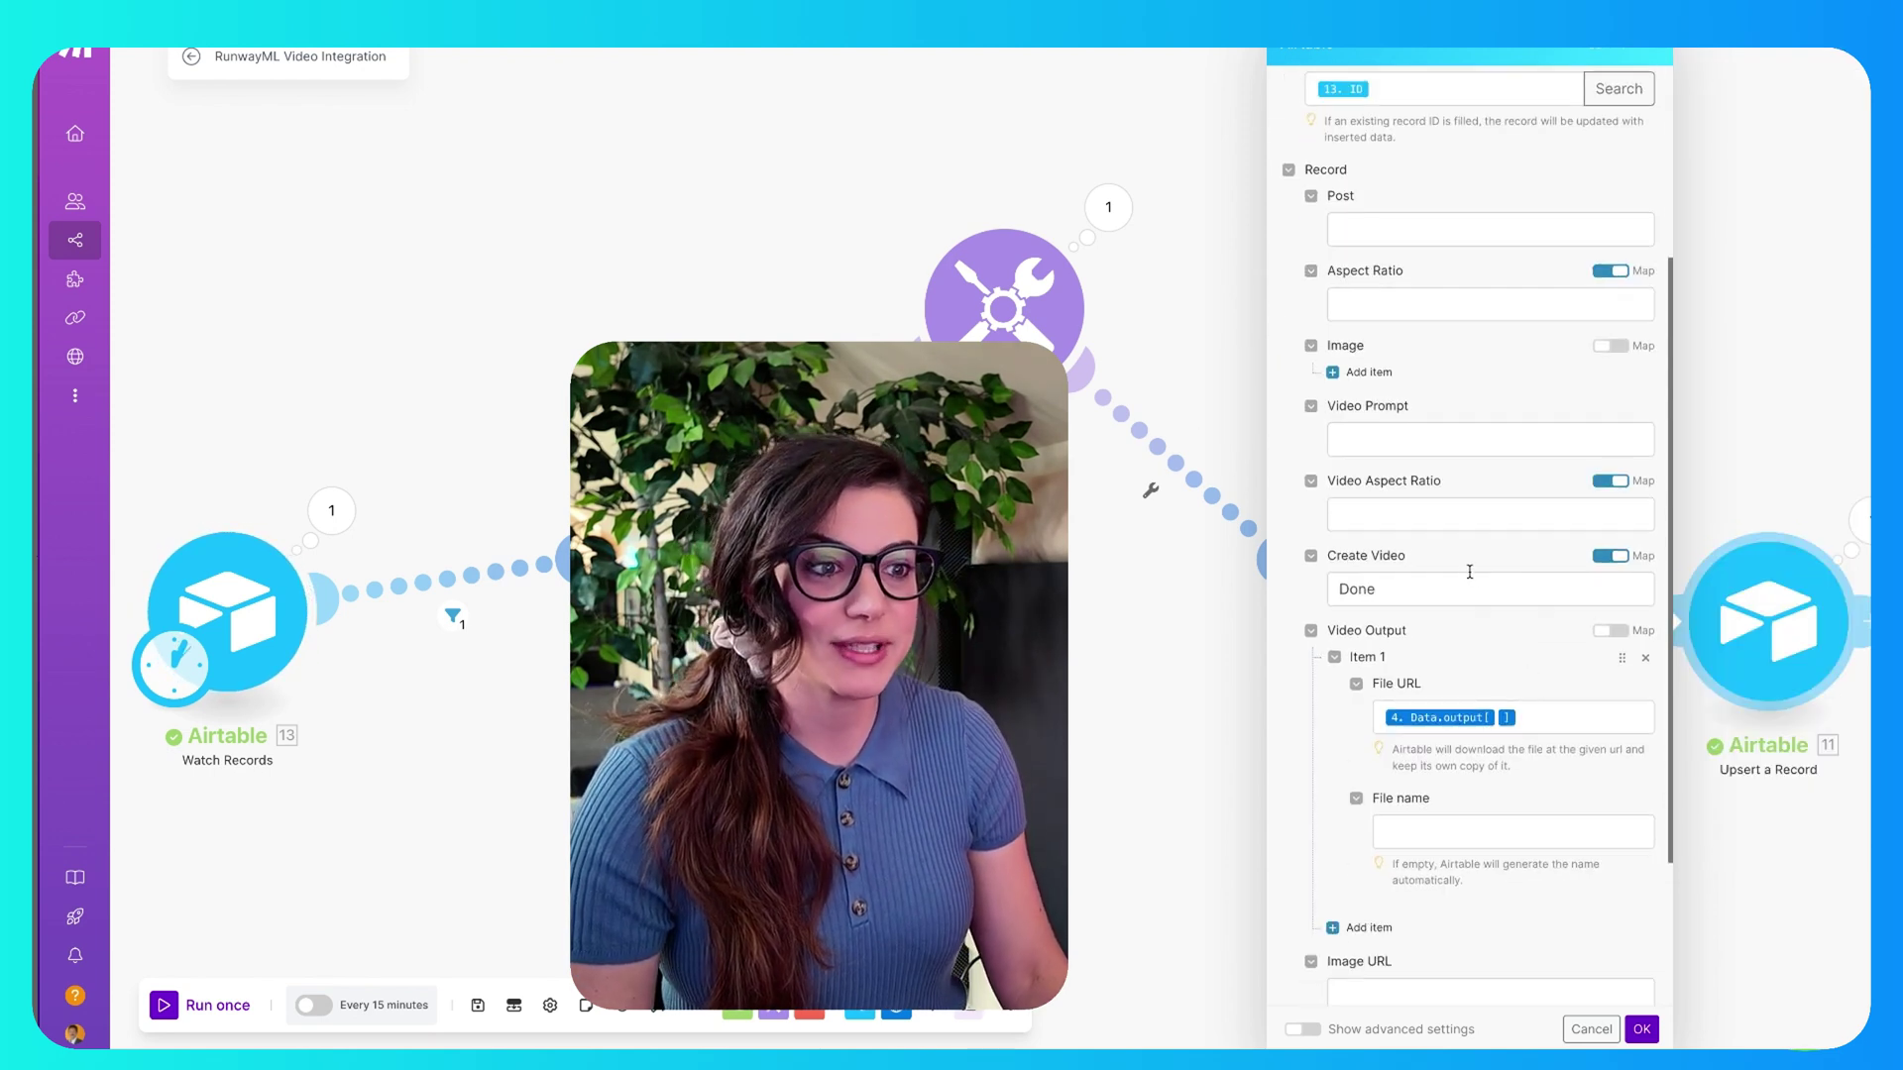
Examine the Upsert a Record module's Create Video value and the output mapped to the Video Output file URL
click(1466, 589)
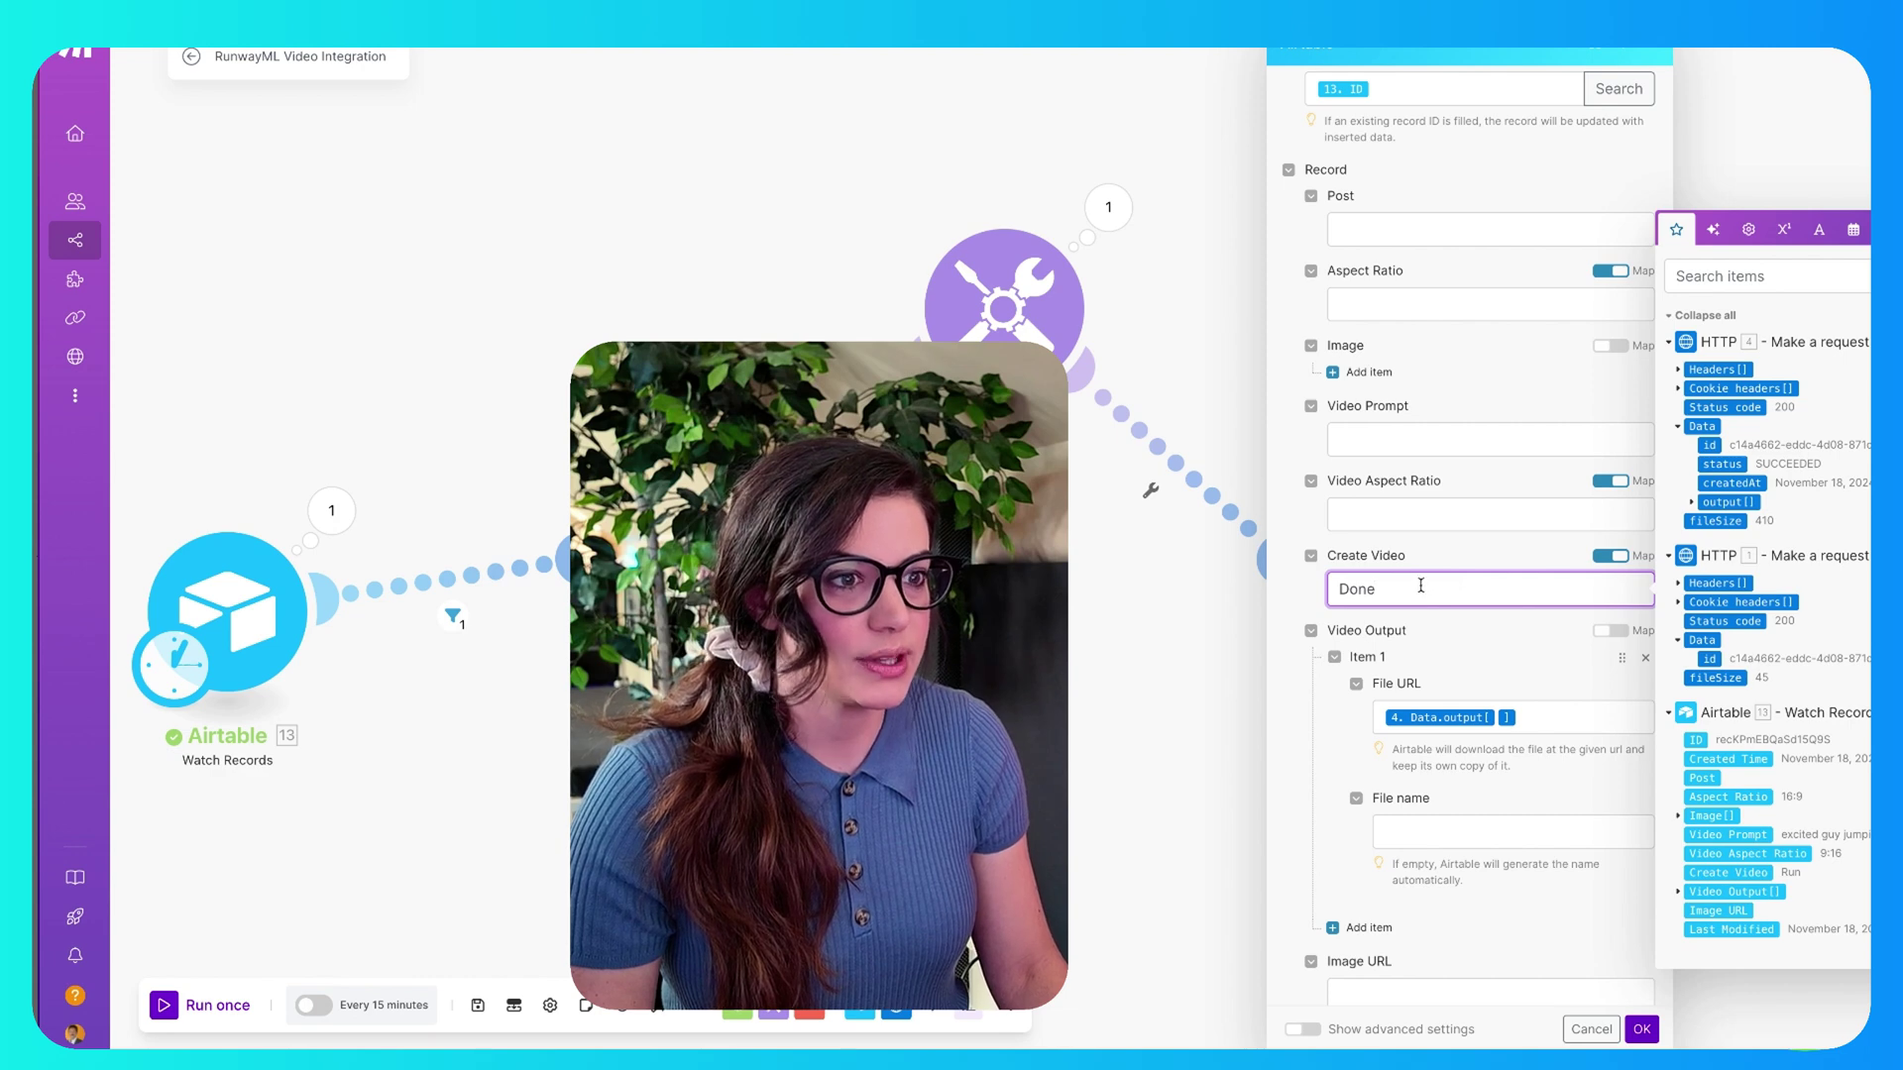
click(1471, 542)
scroll(1562, 698, down, 2)
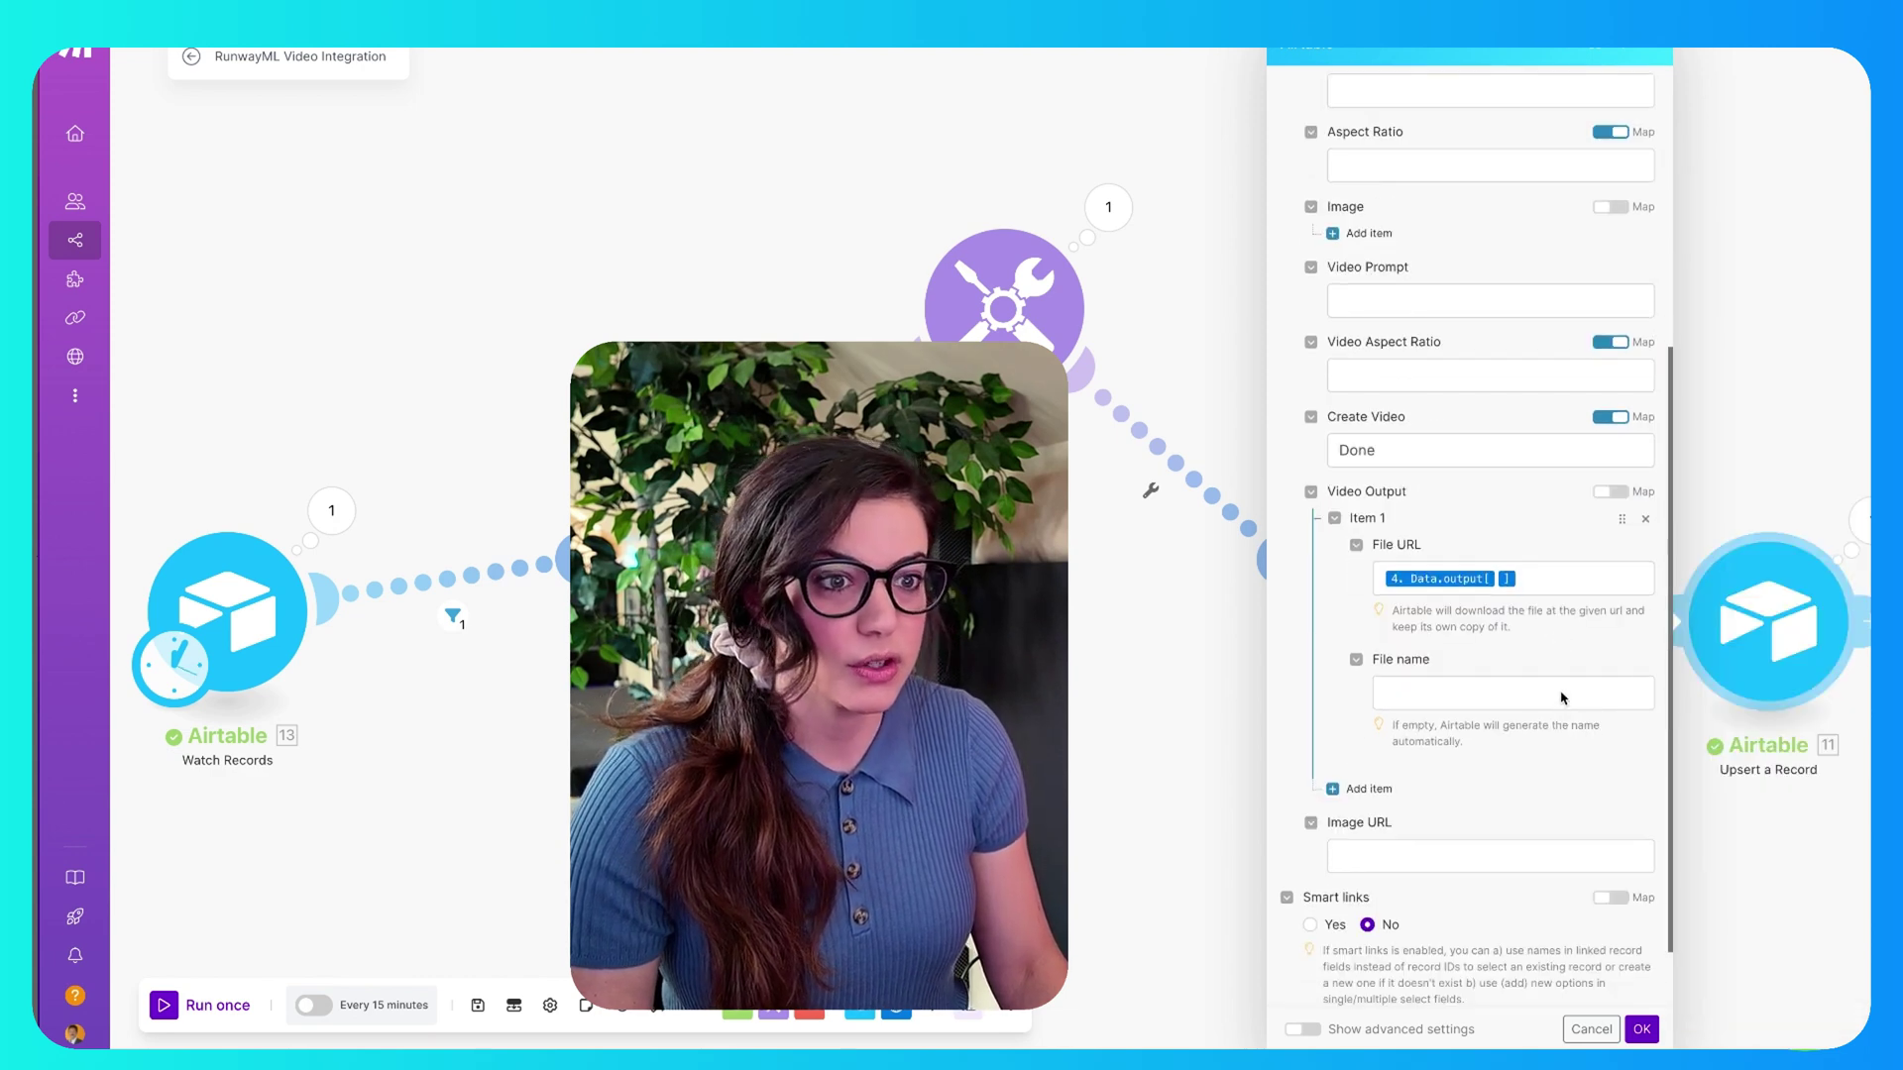
click(1562, 579)
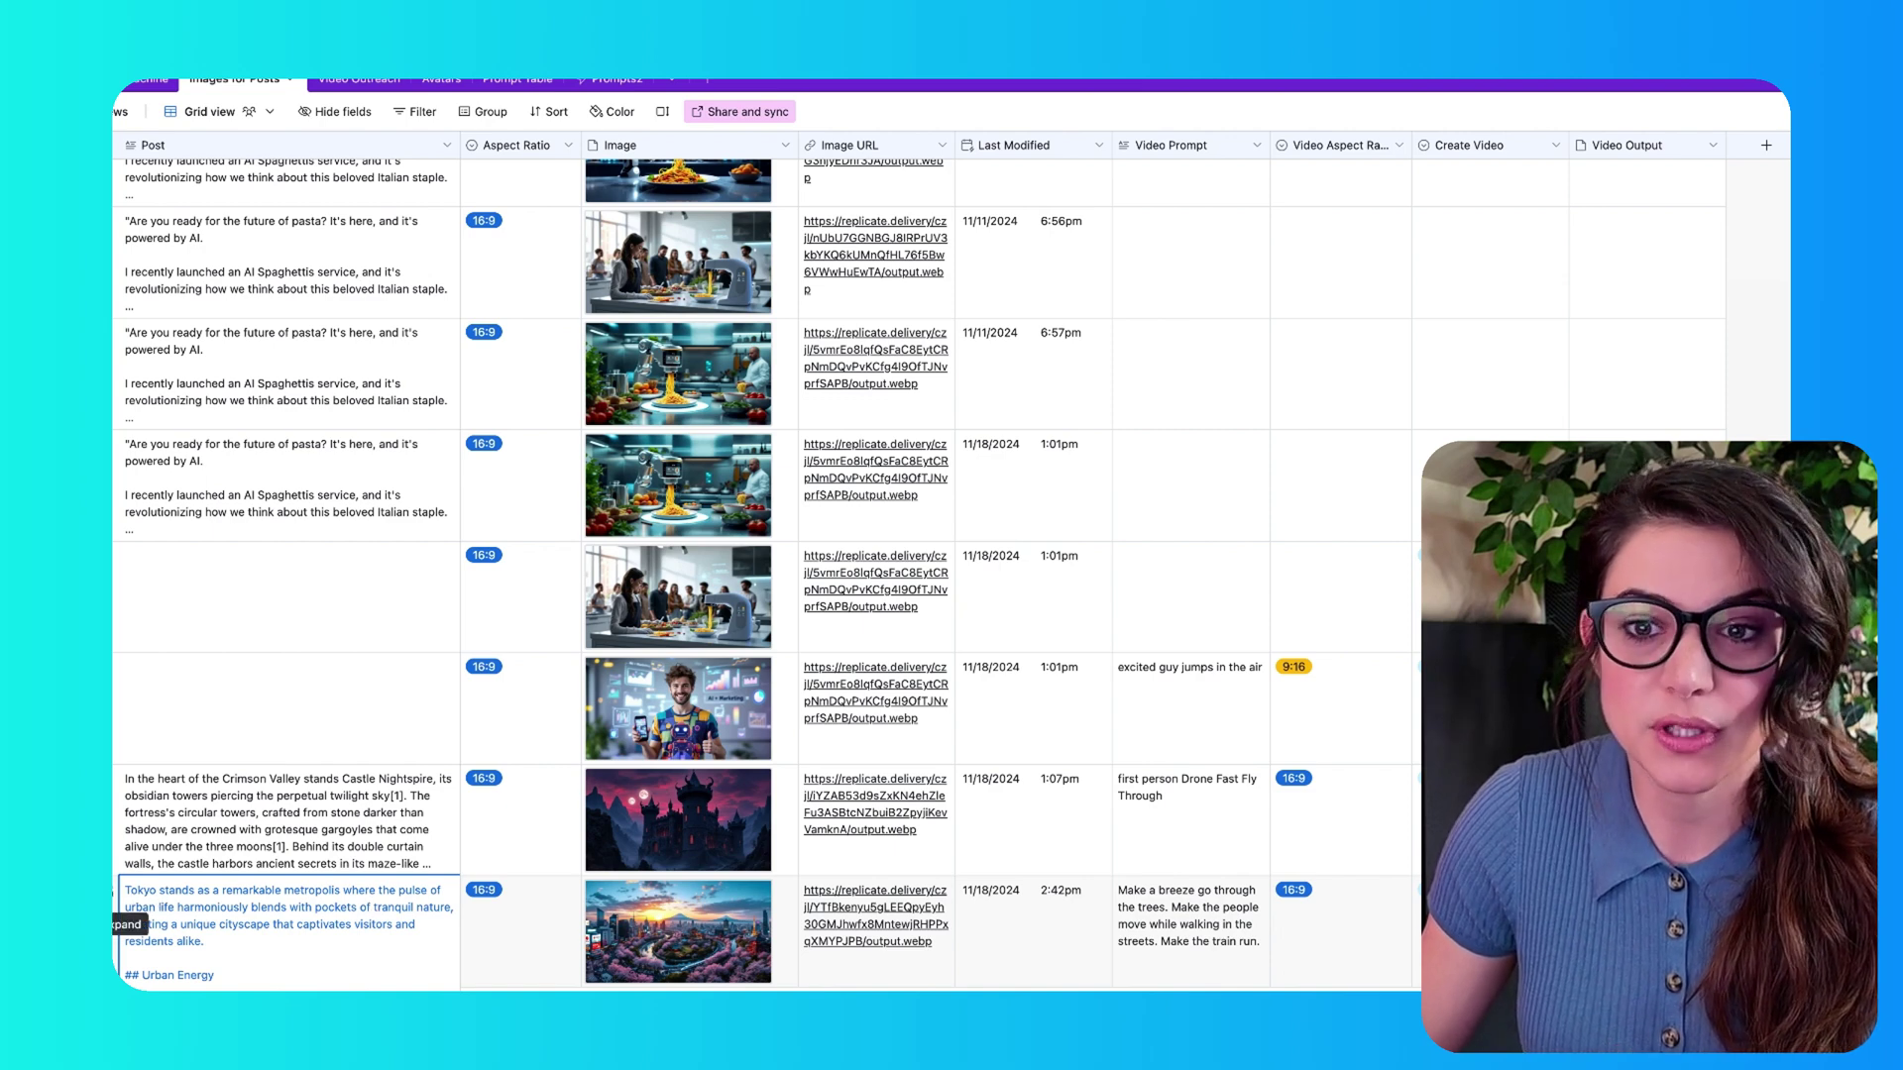
In the Airtable Images for Posts table, expand the record with the Tokyo metropolis post to read its text
key(space)
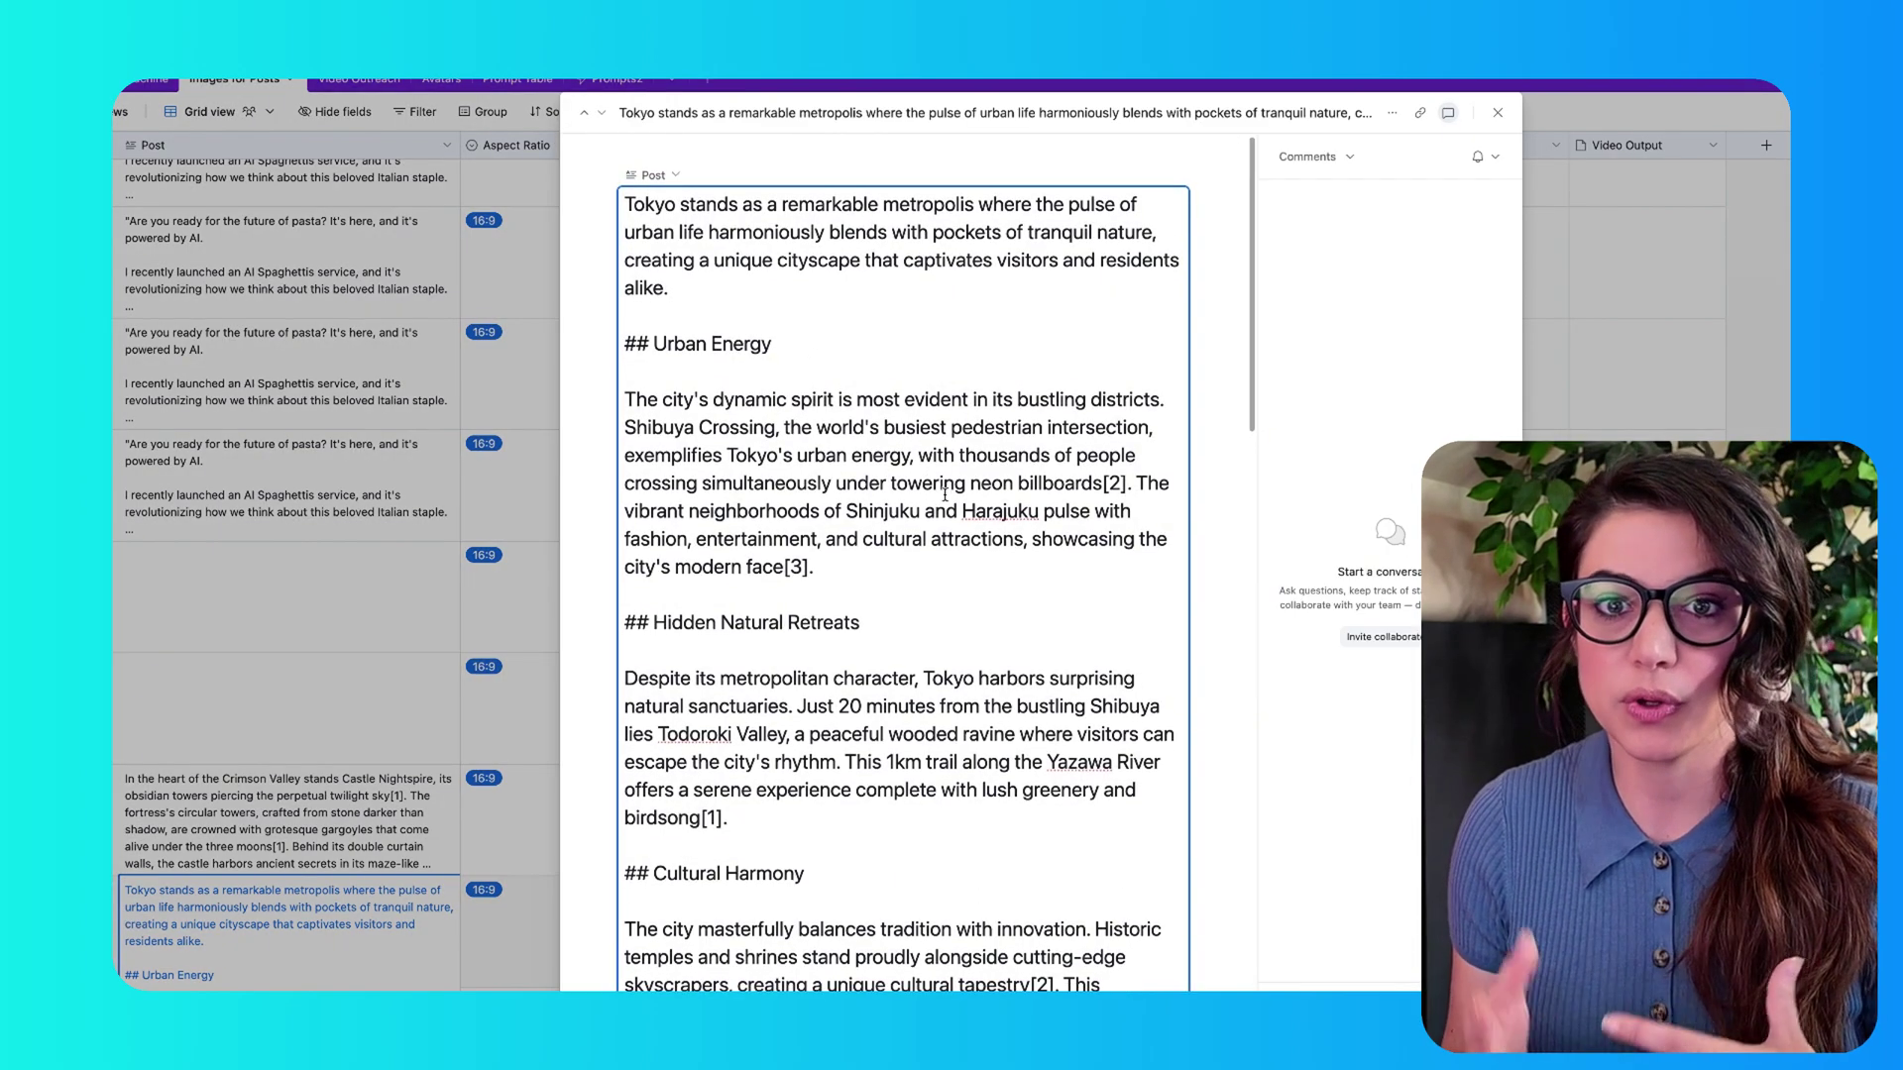
Read the rest of the Tokyo post and view its attached image at full size, closing the preview and the expanded record
scroll(896, 496, down, 5)
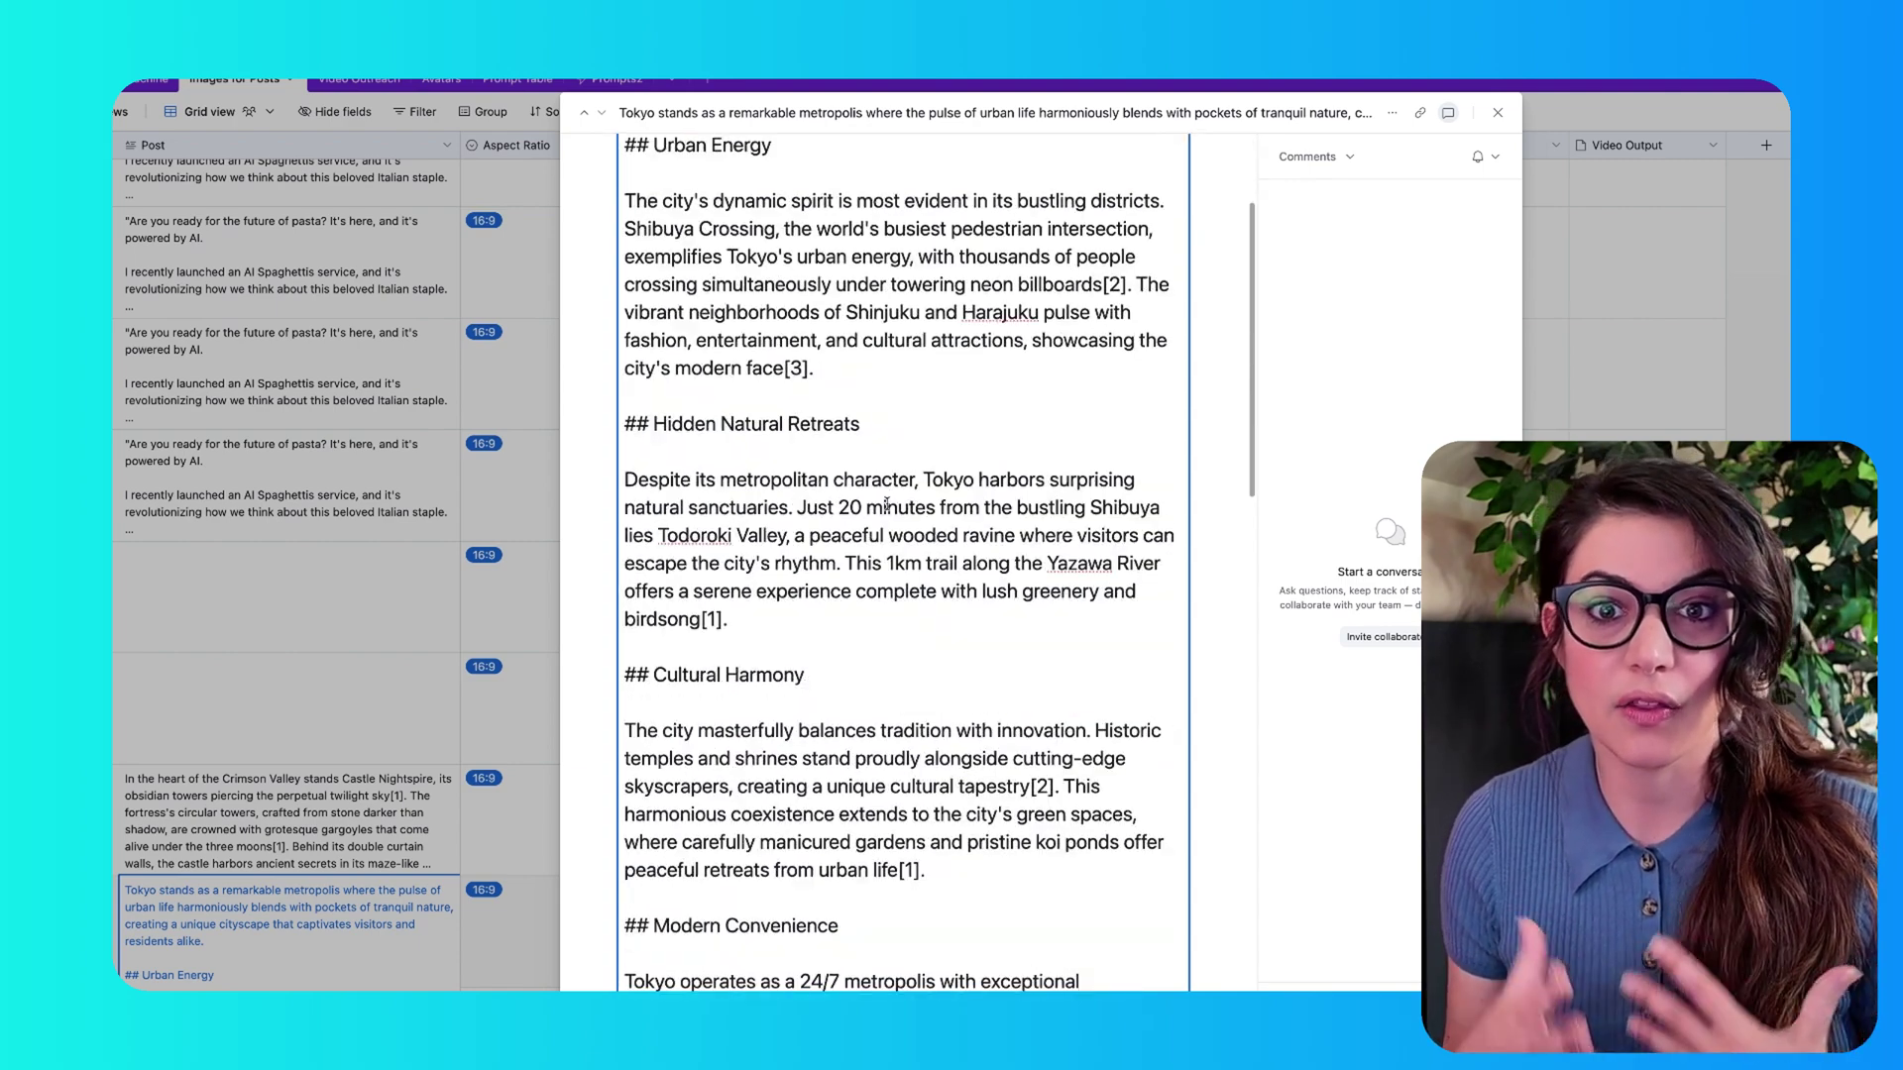
scroll(886, 507, down, 3)
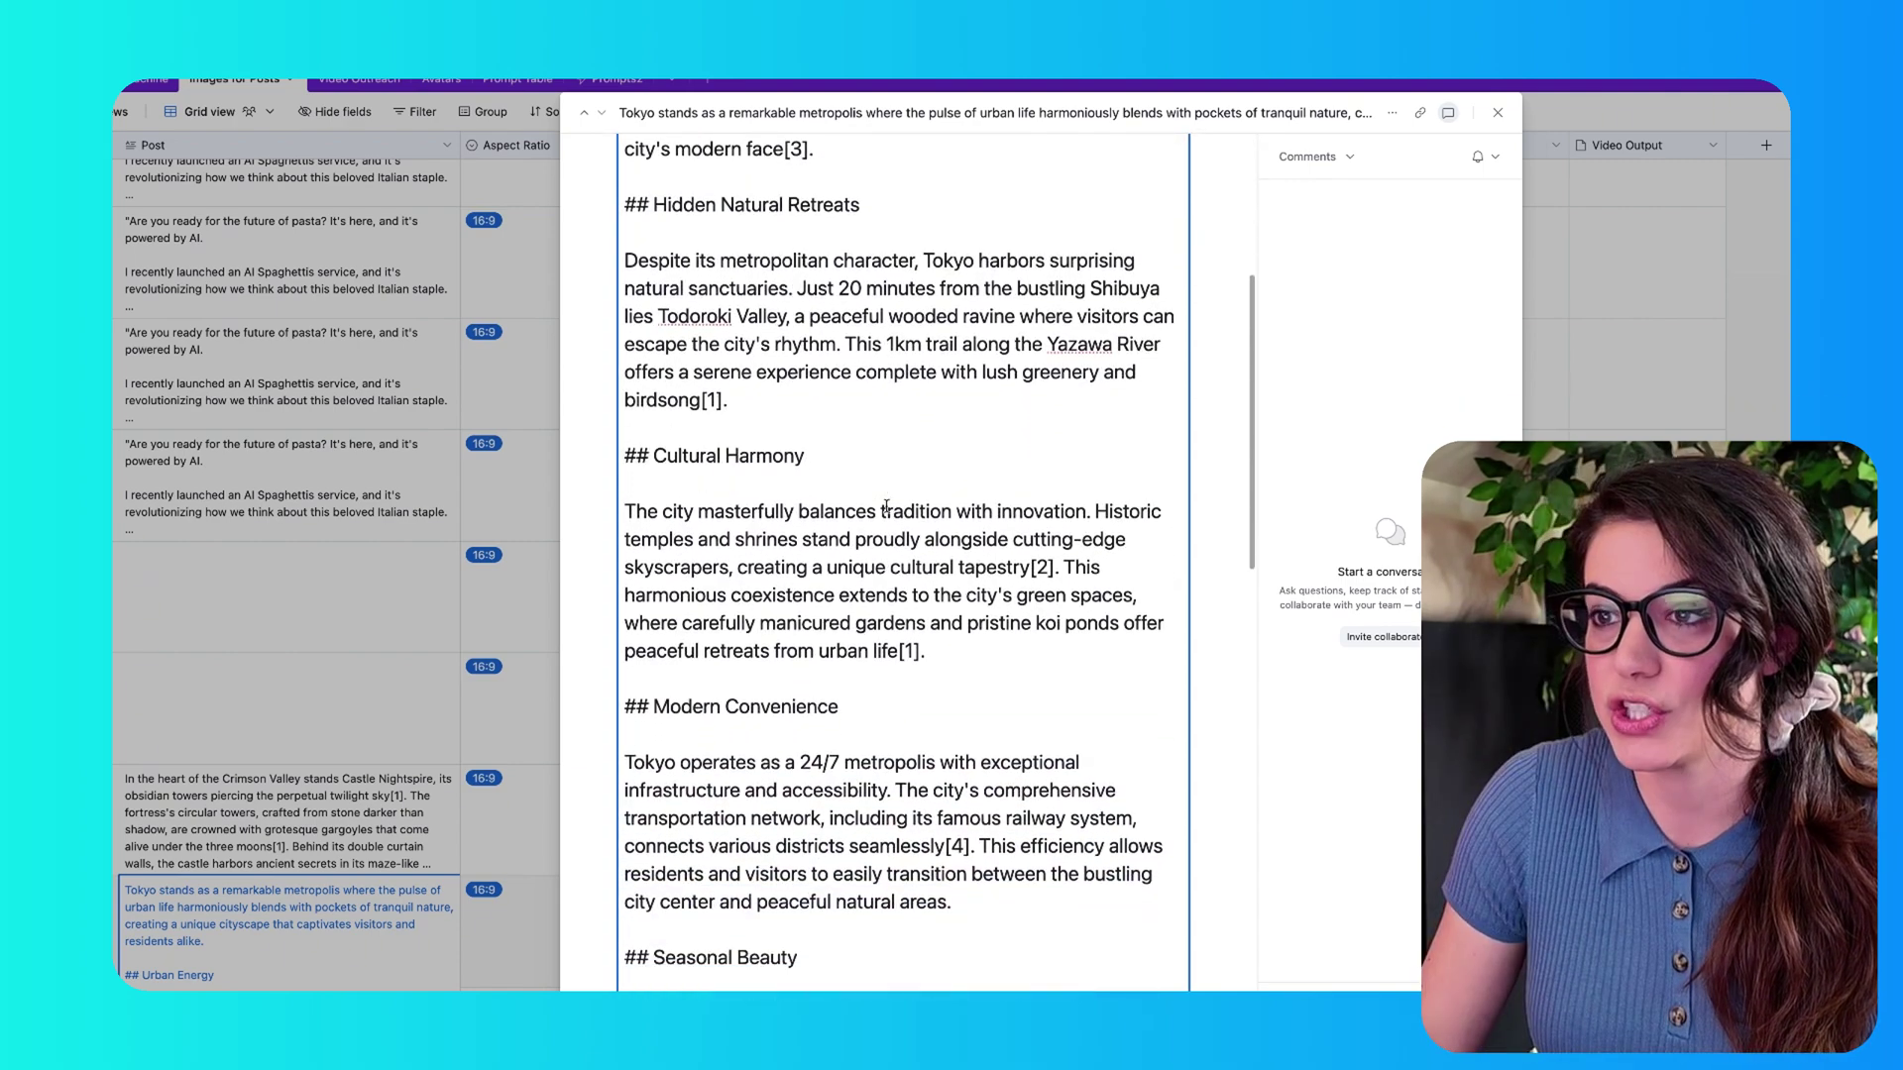
scroll(886, 506, down, 5)
scroll(886, 506, down, 9)
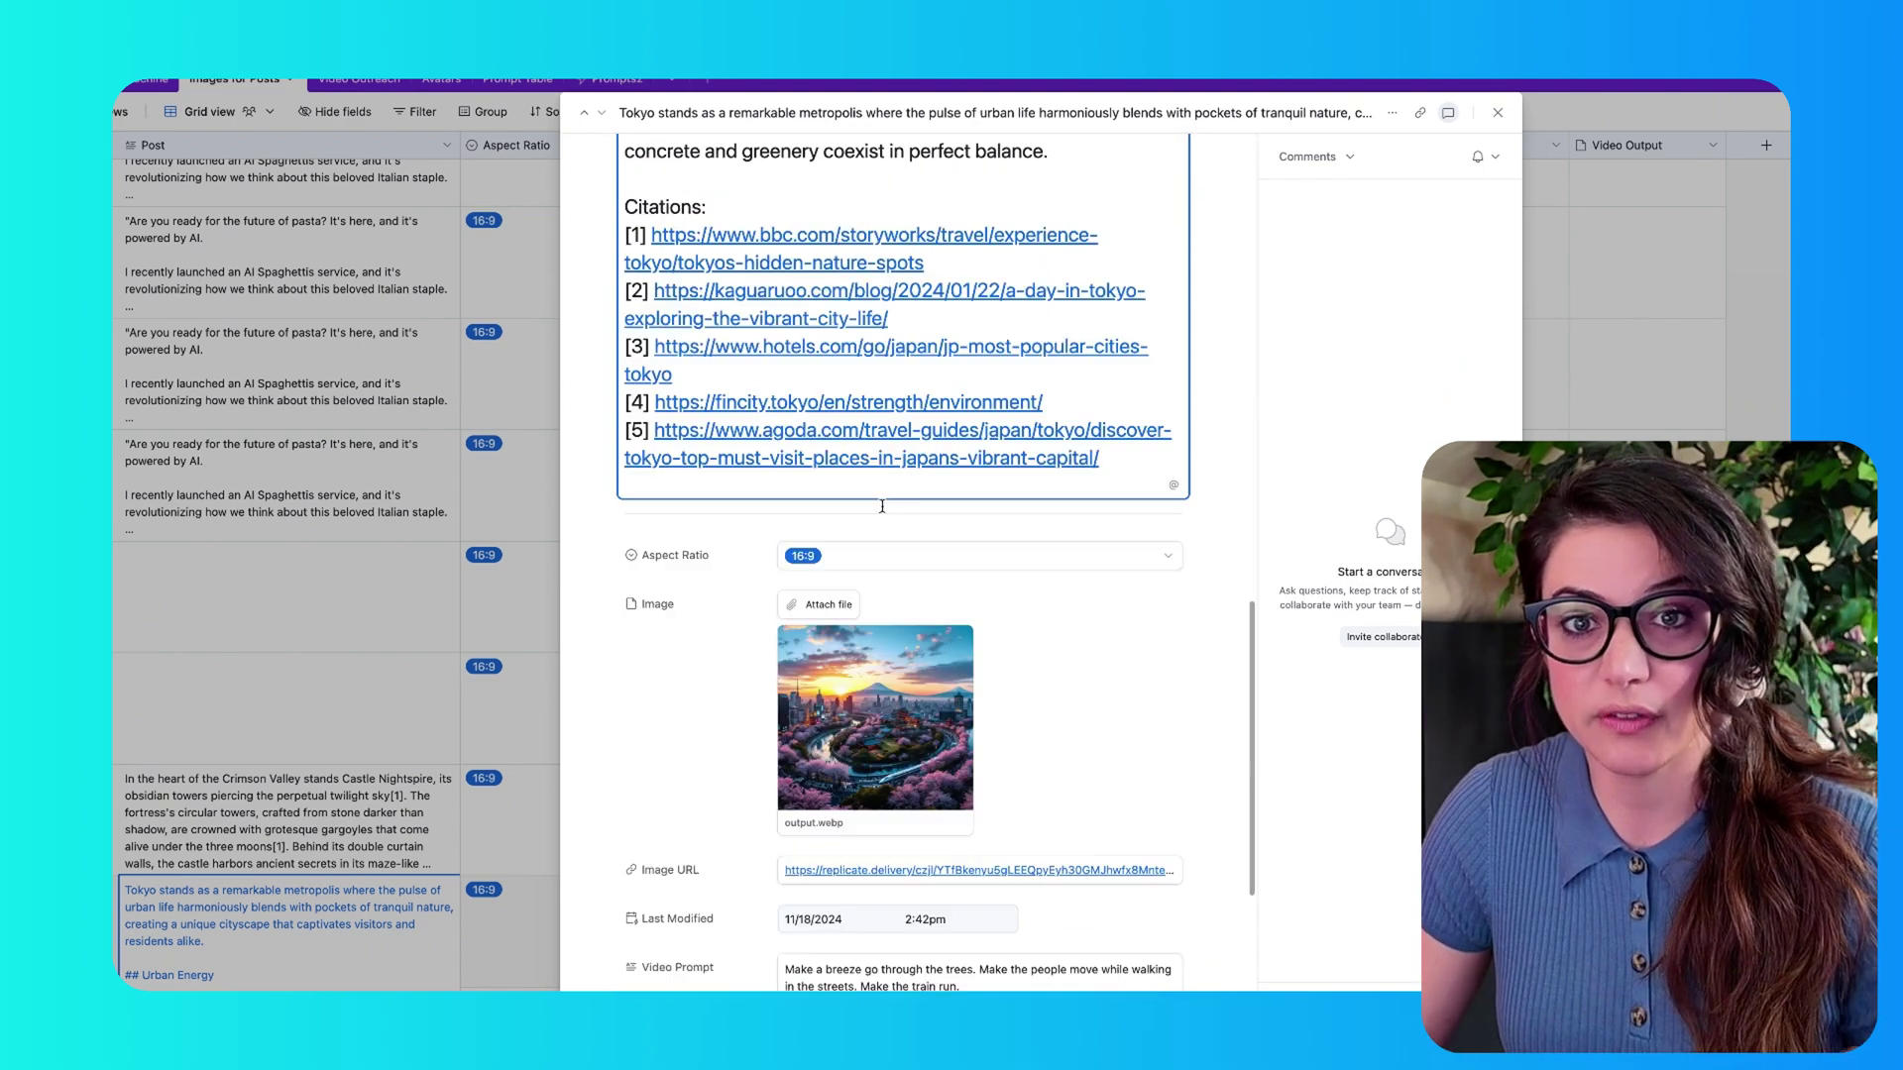
click(873, 511)
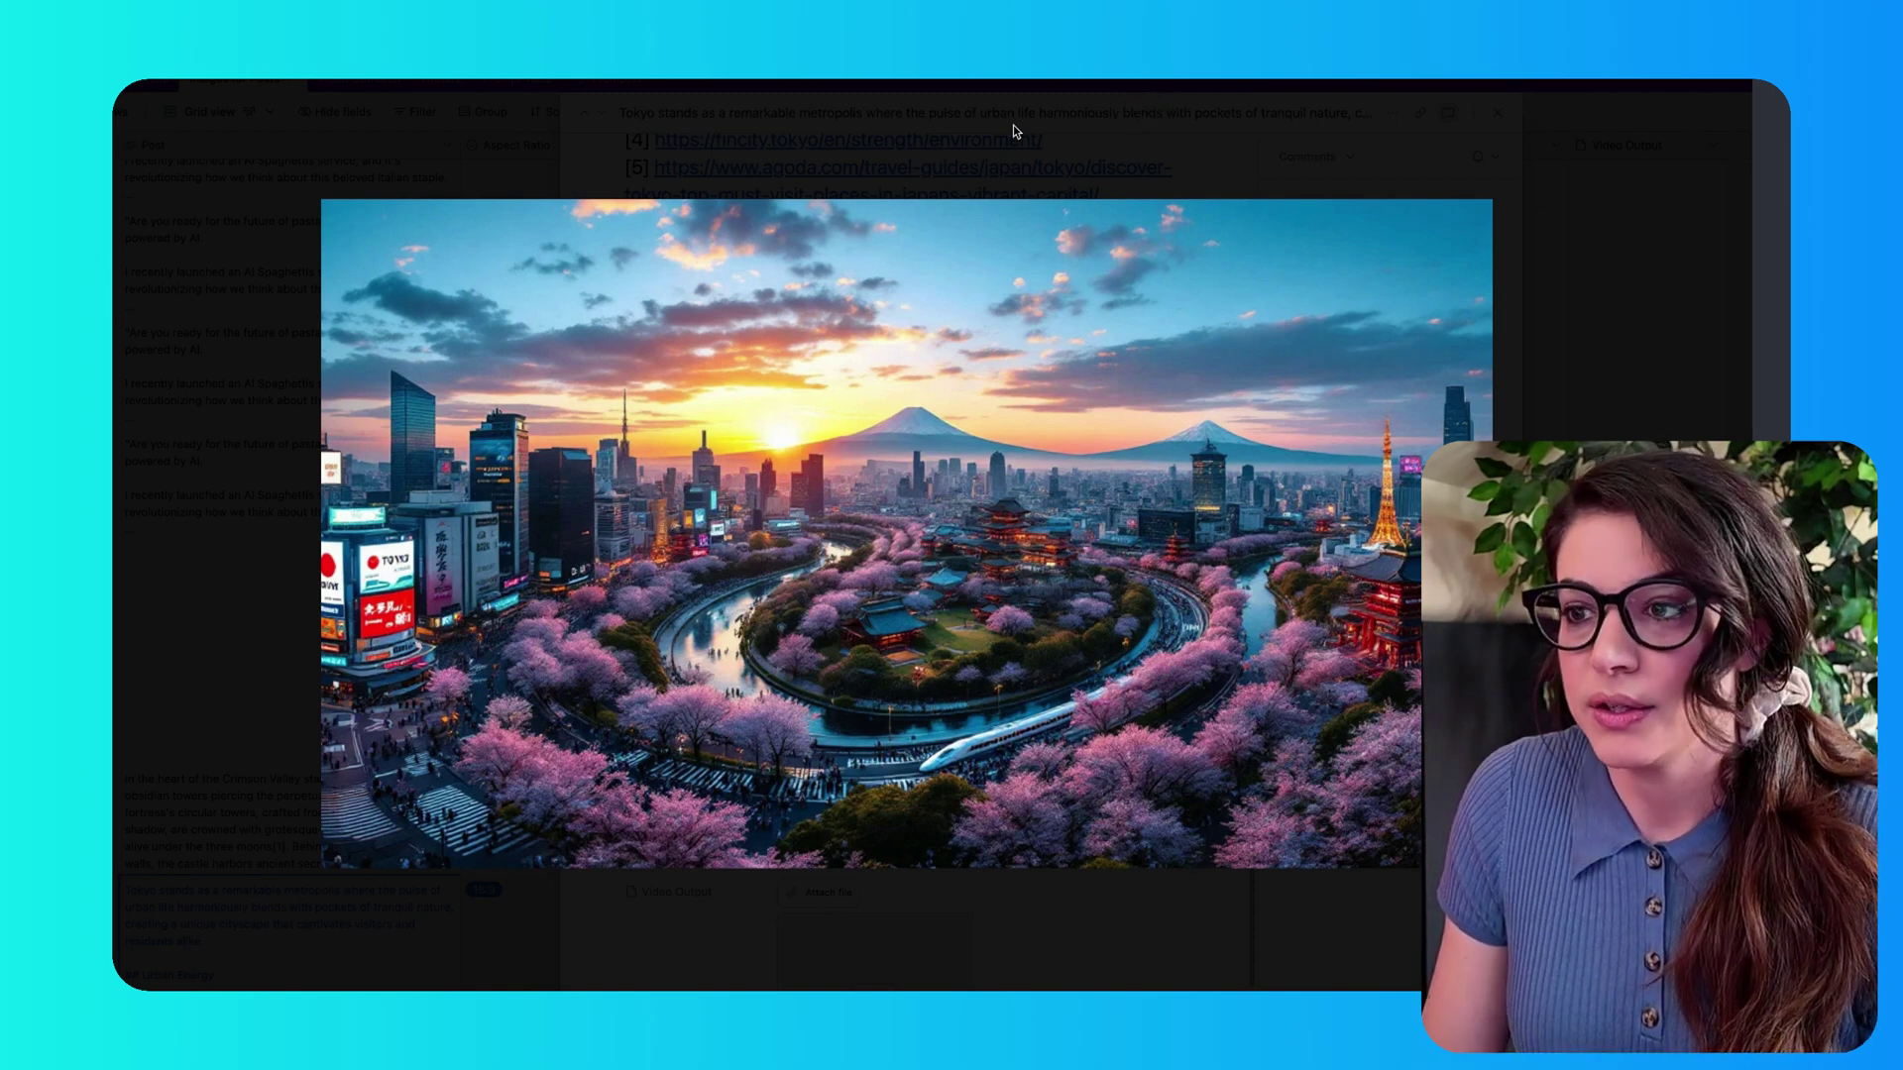
key(Escape)
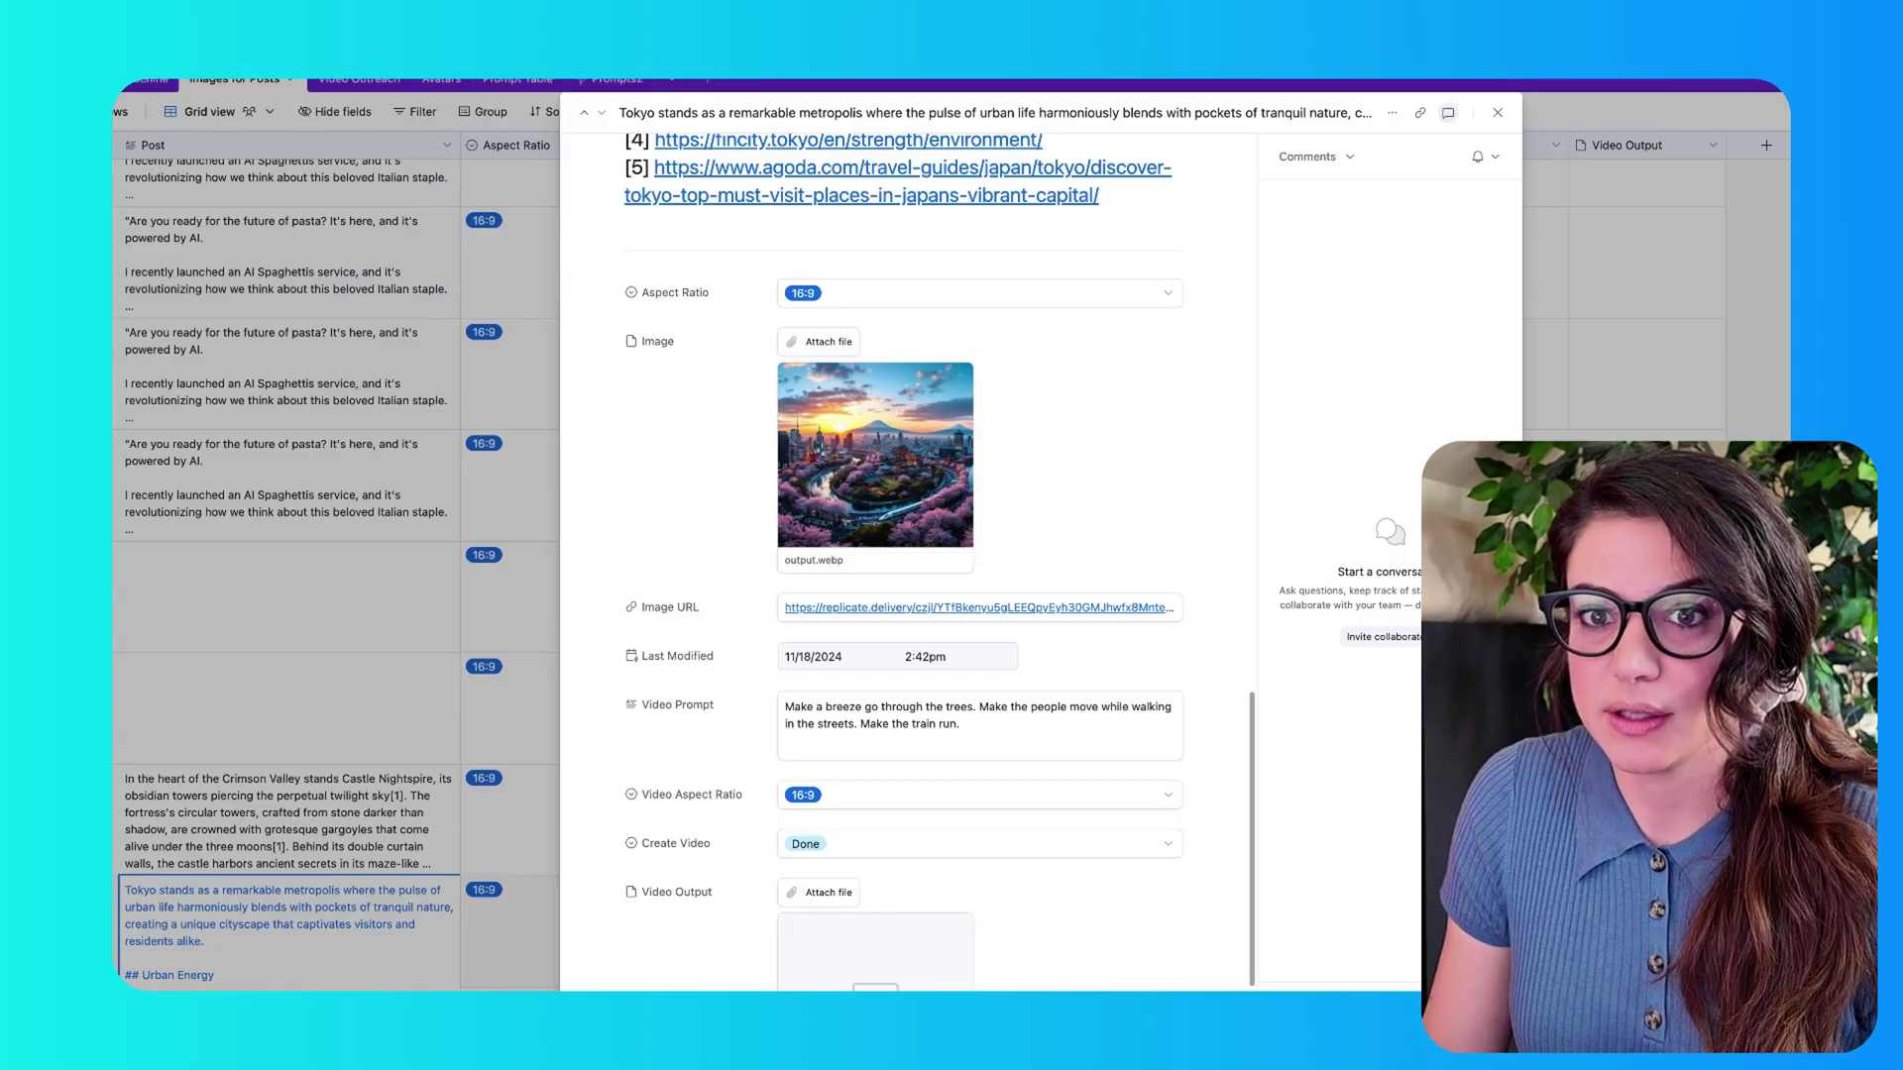
click(1494, 116)
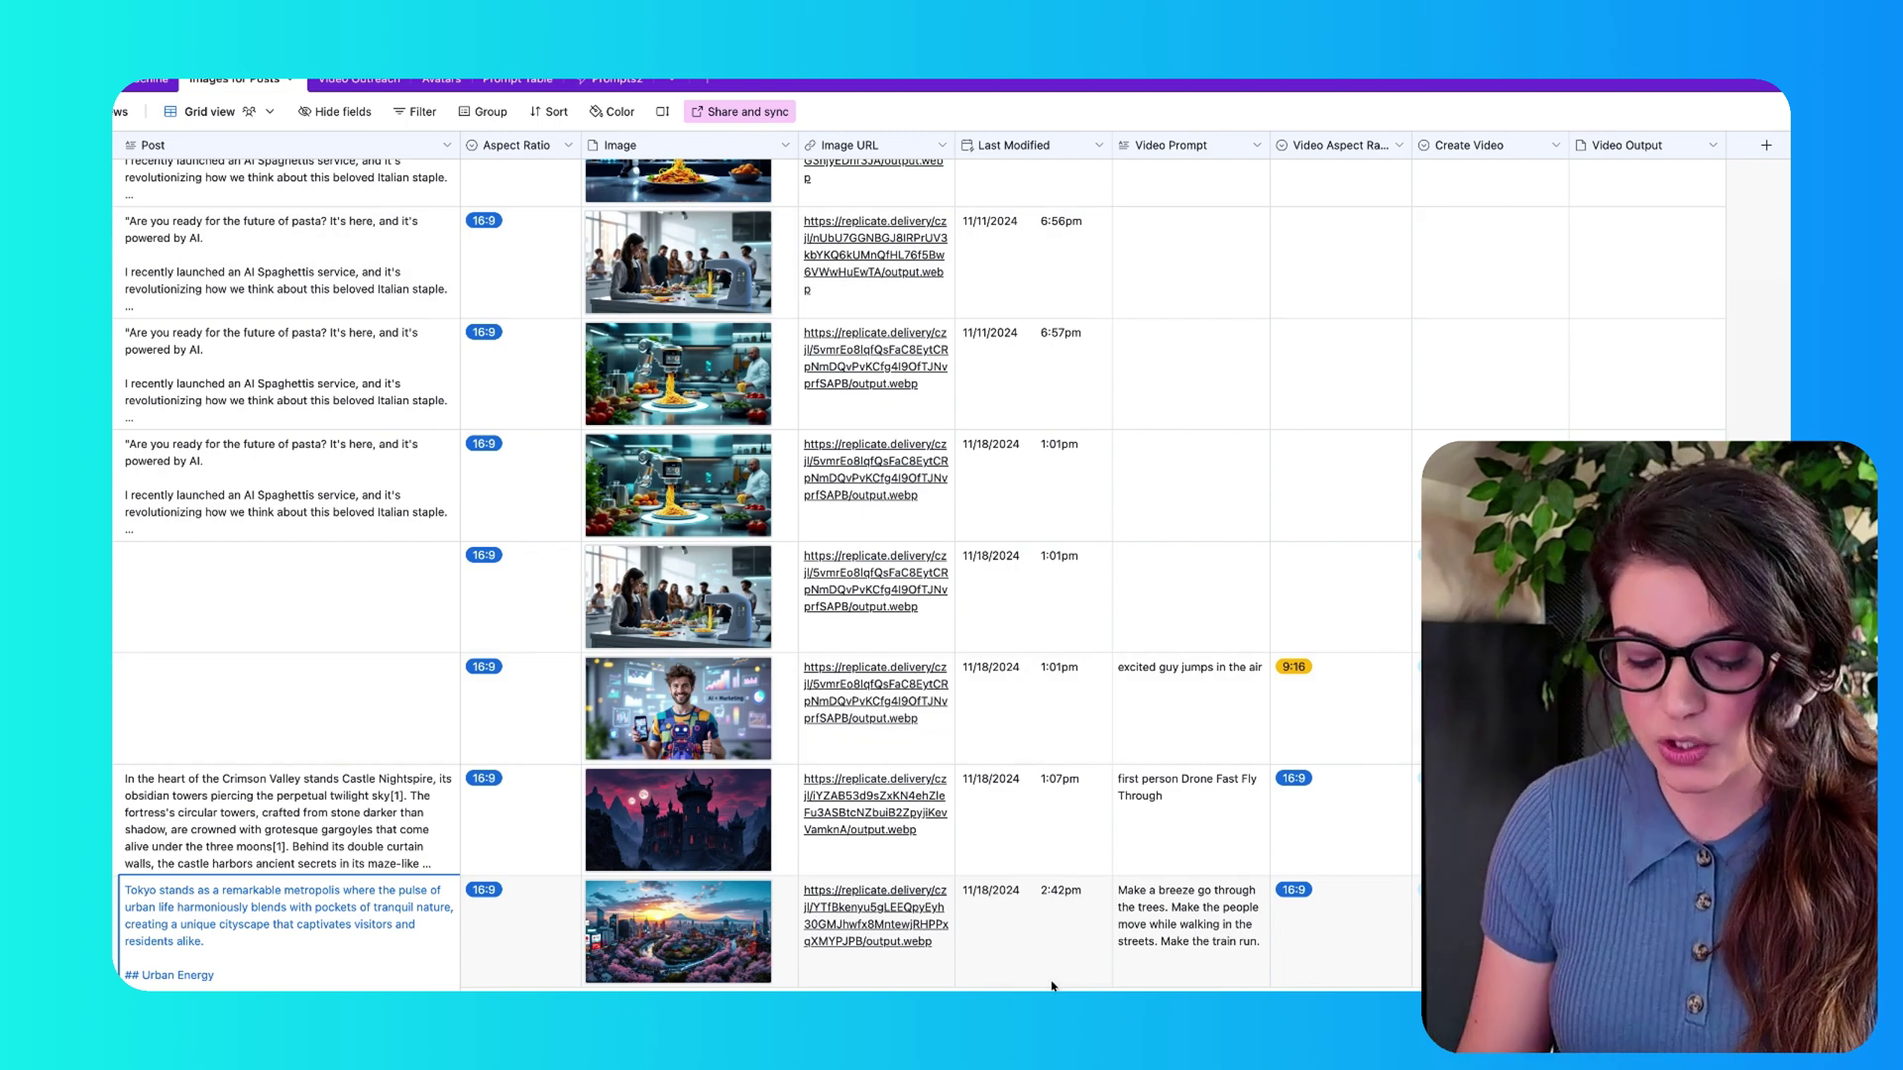
Replace the Tokyo record's Video Prompt with text beginning "Make a breeze go through the trees and make"
click(1118, 895)
text(Make ab)
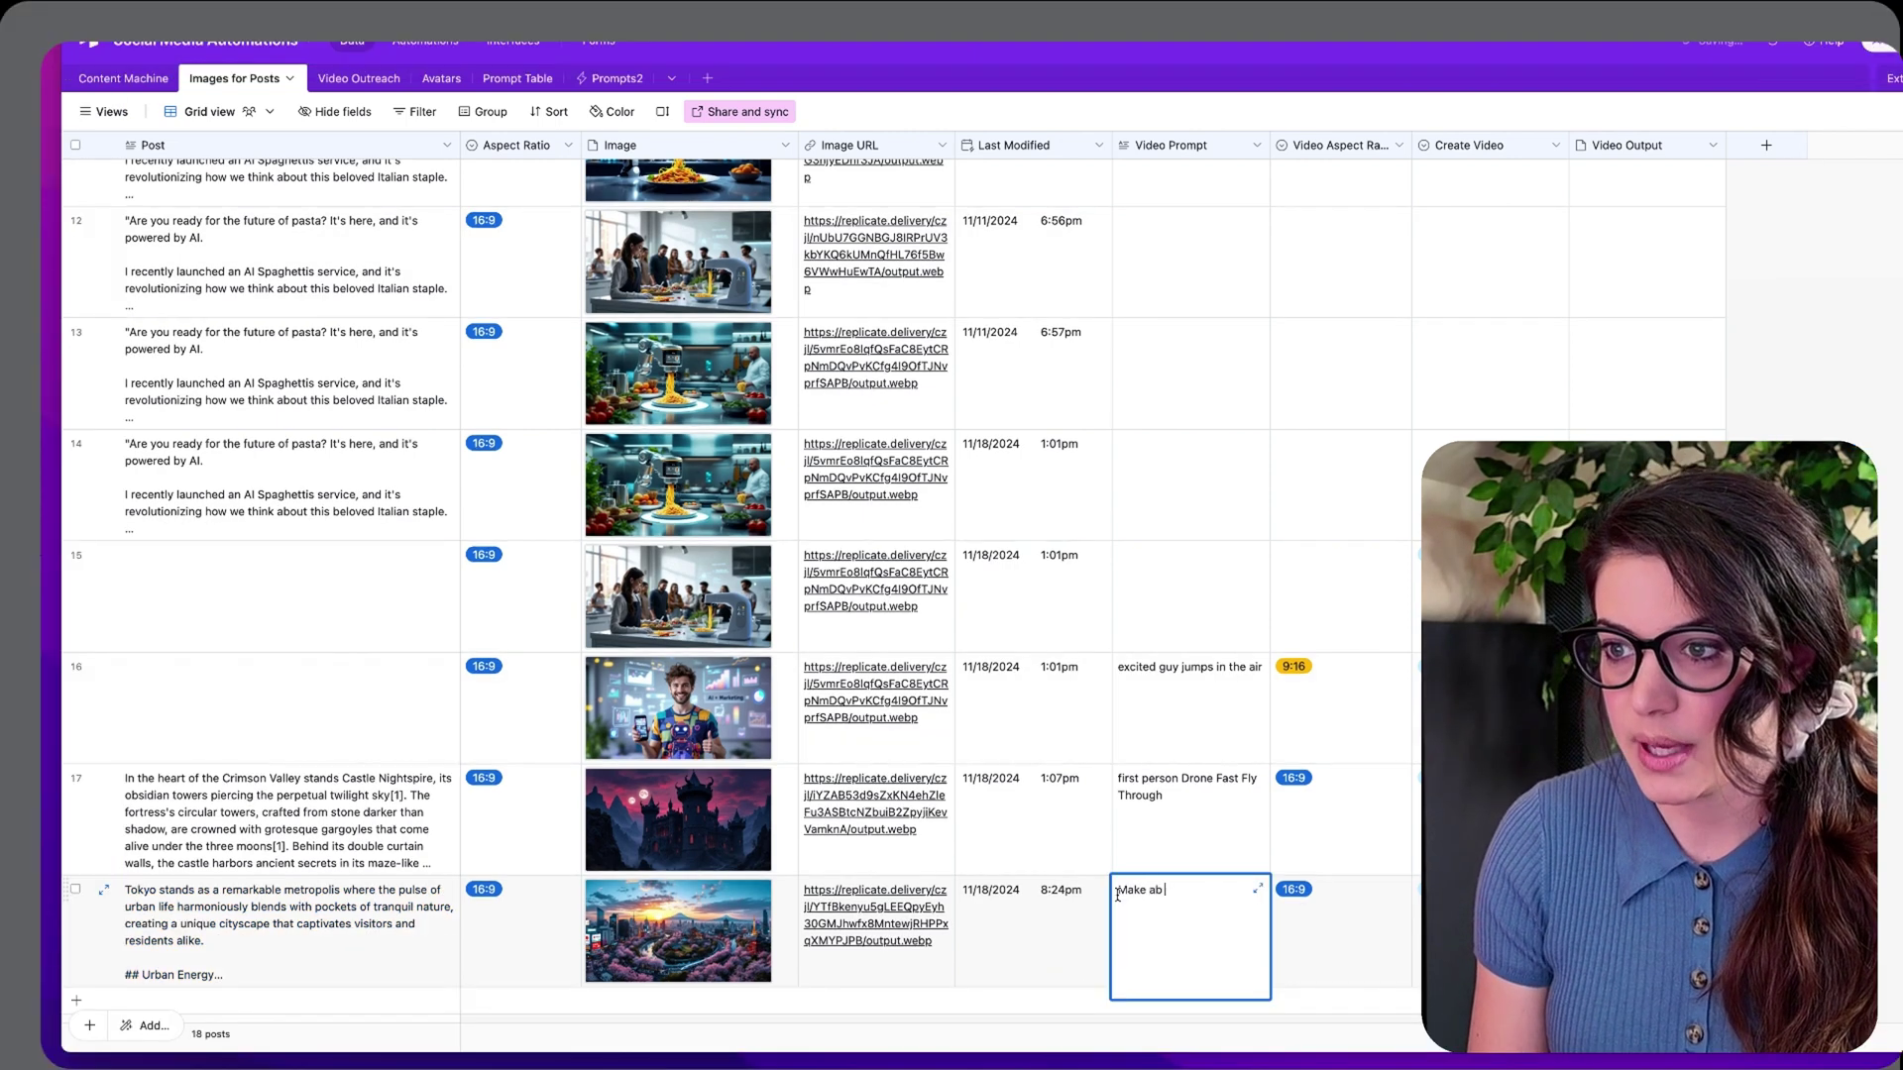
key(BackSpace)
text(breeze go throu)
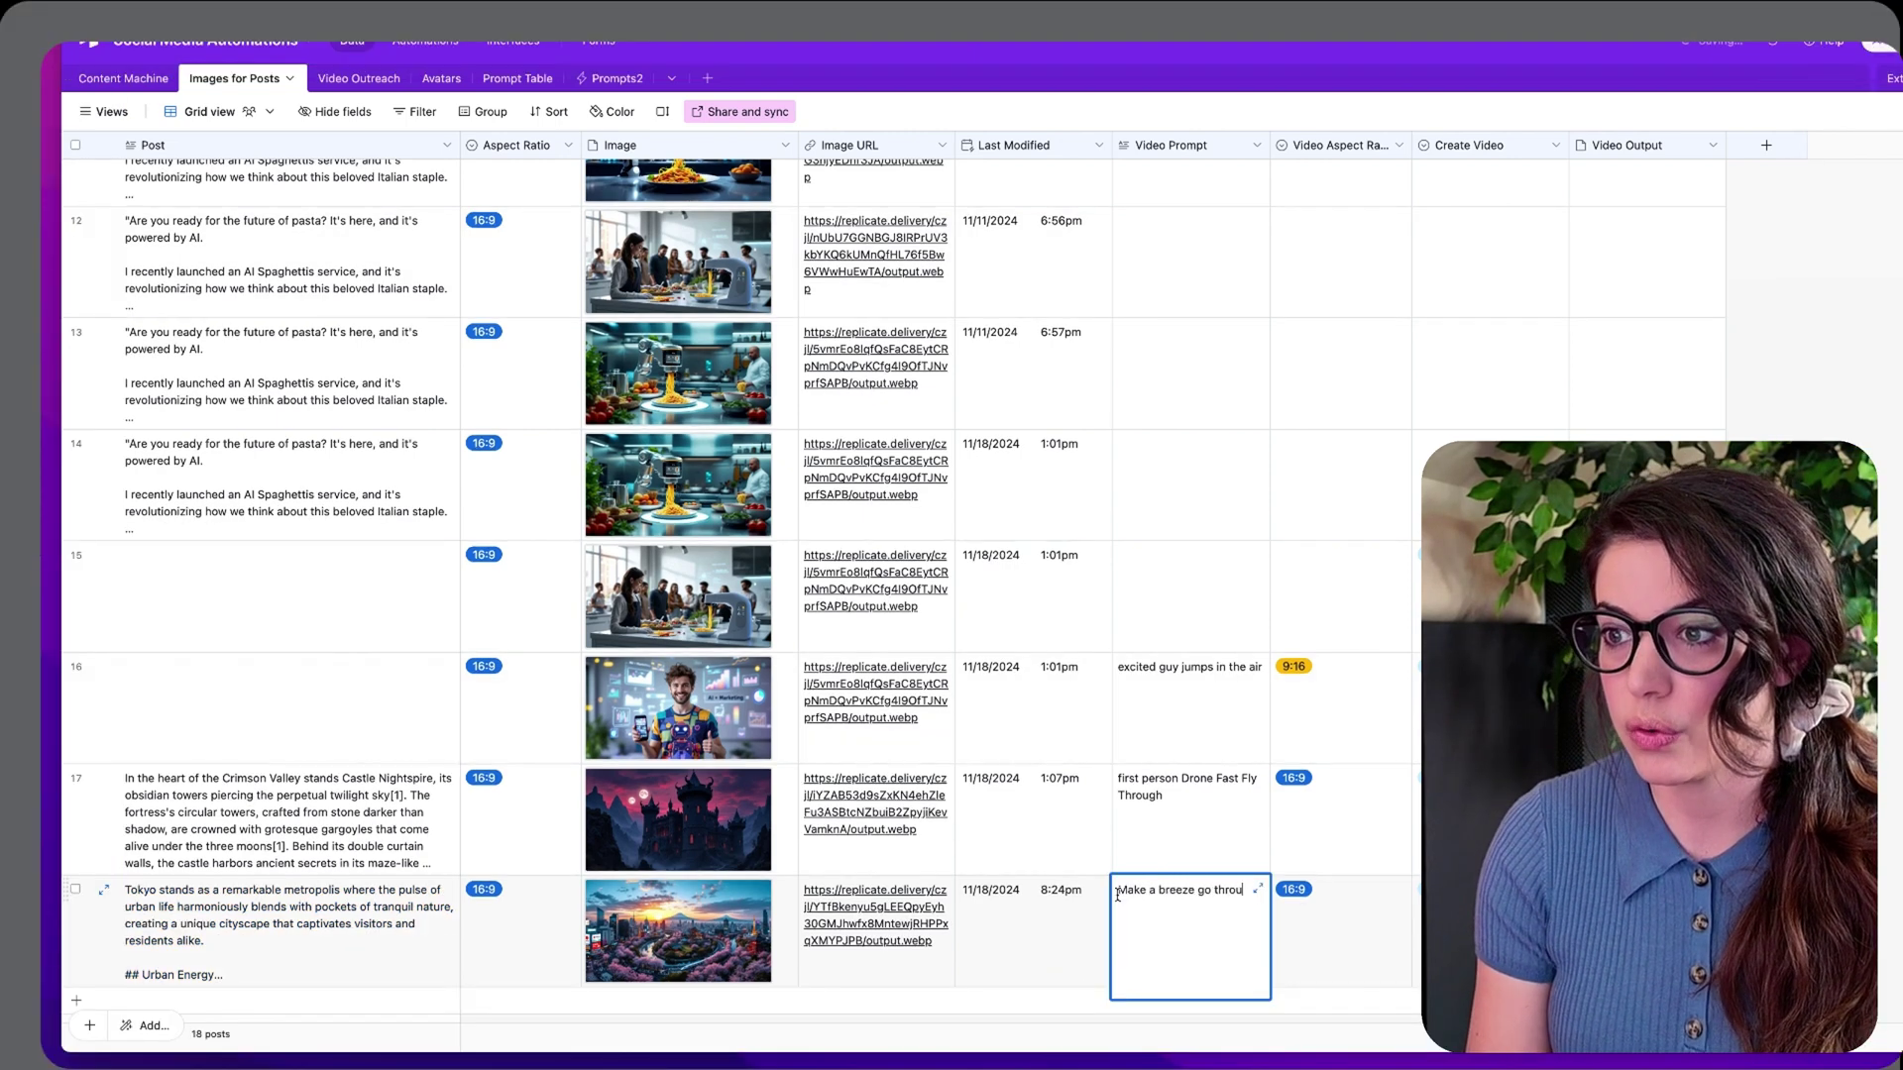
text(gh)
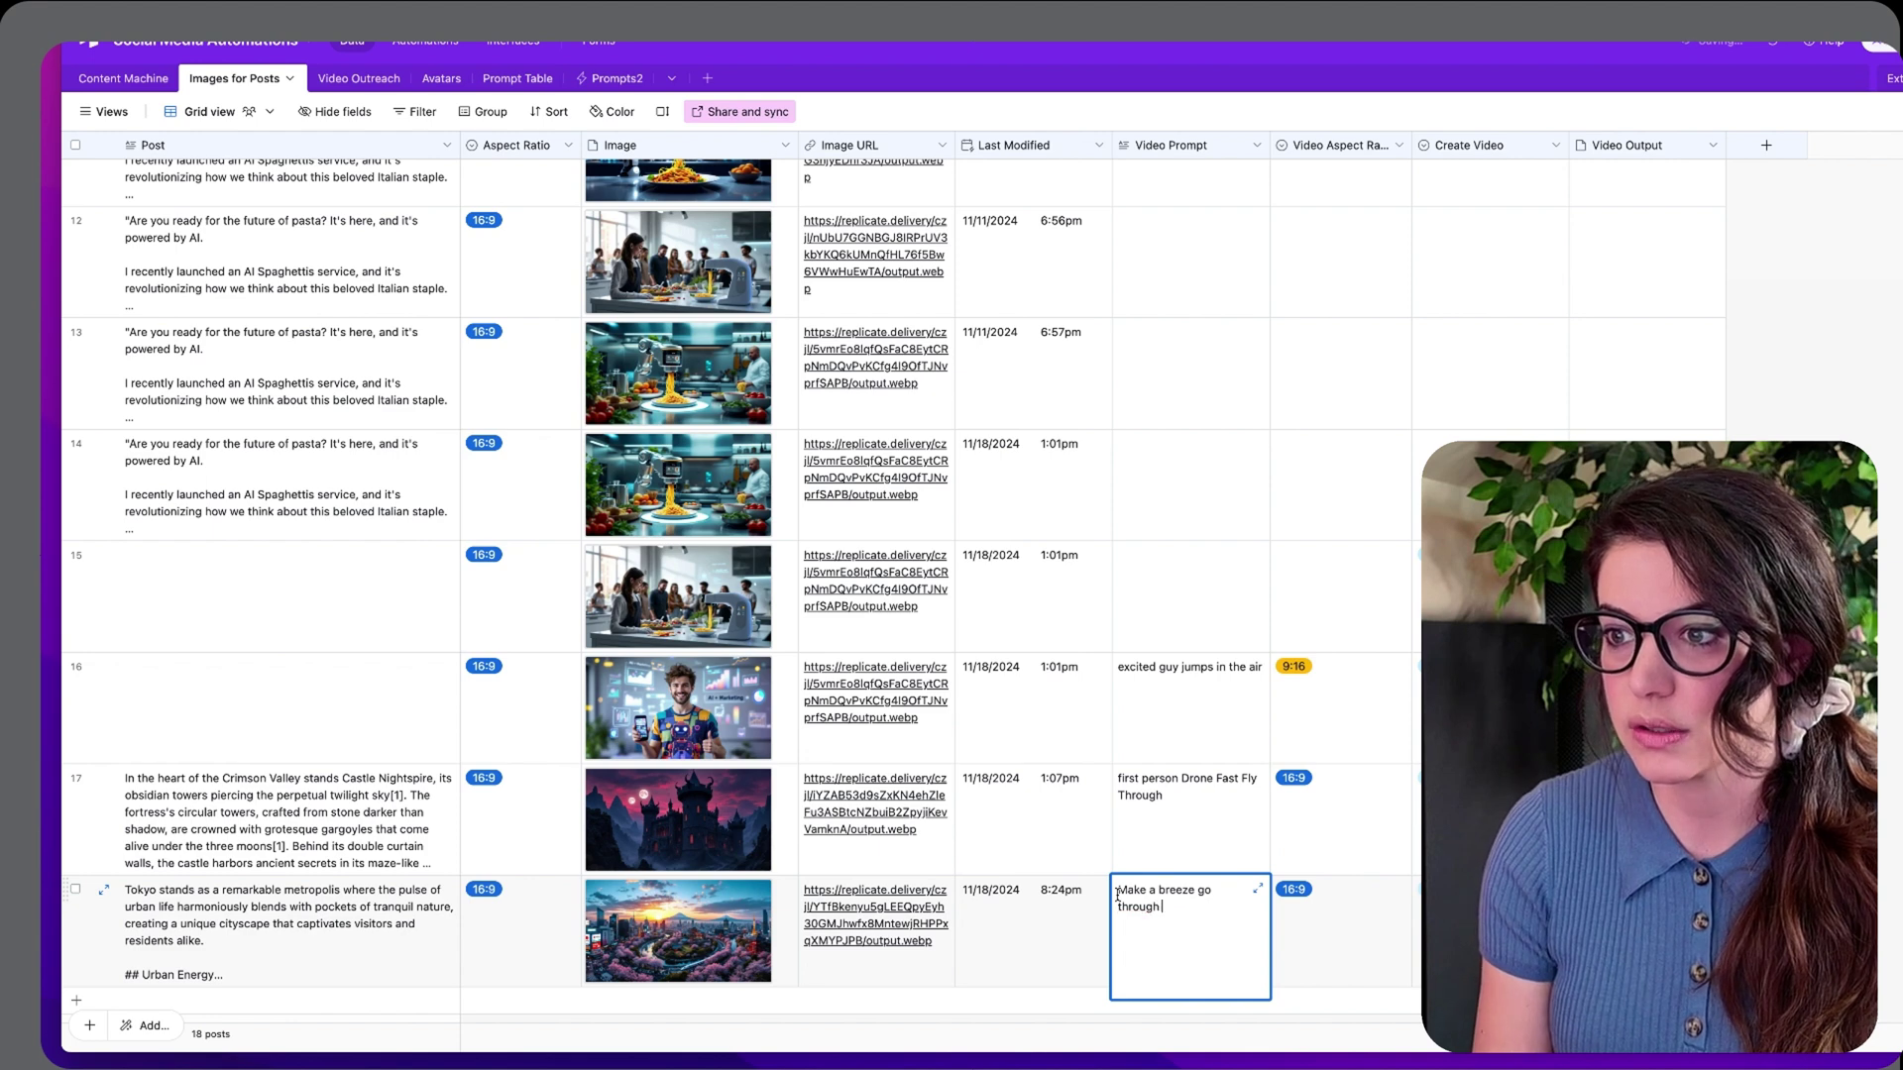
text( the trees and make)
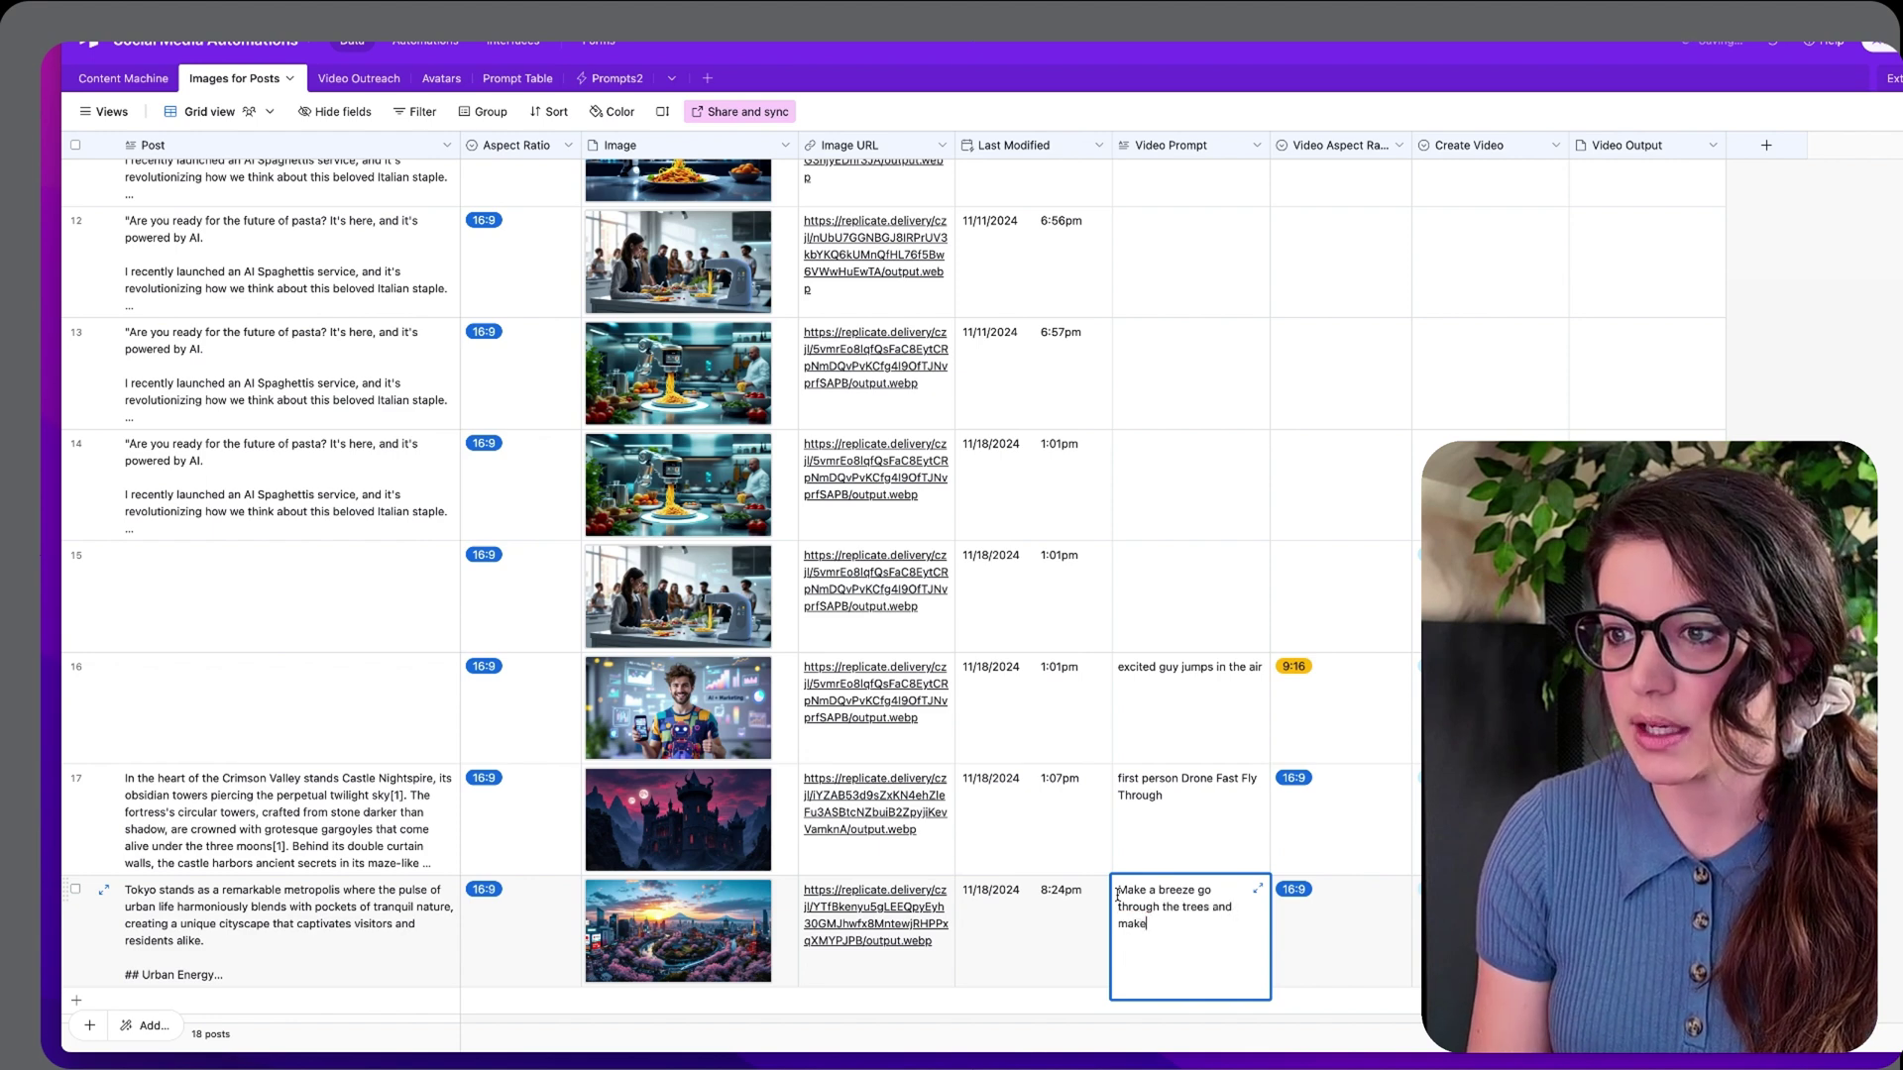